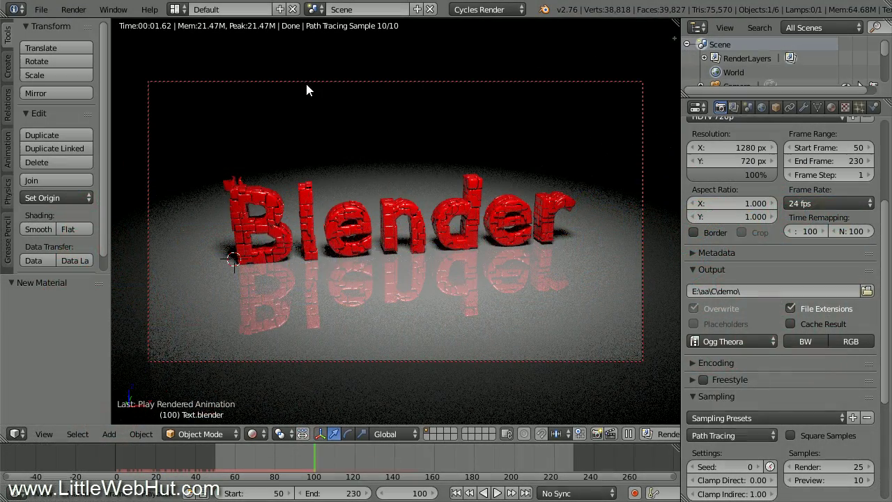
- Start a new scene from the start-up file and switch the 3D view to orthographic projection
{"action": "left_click", "coordinate": [42, 10]}
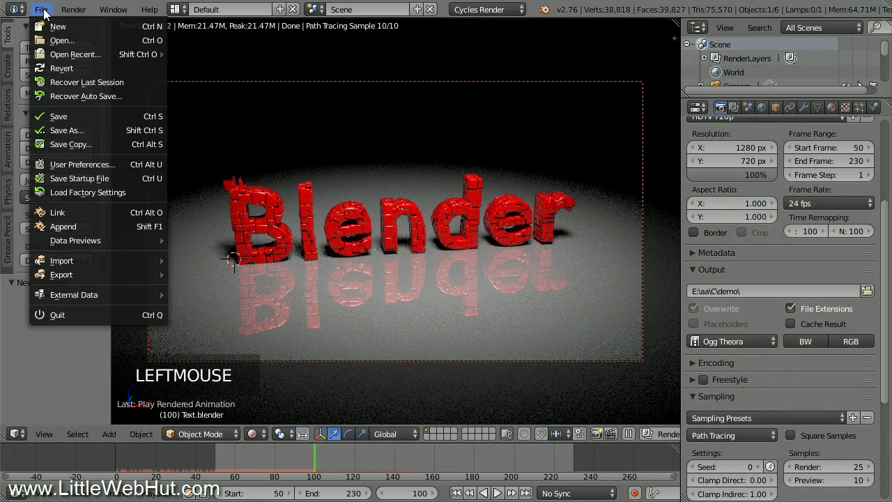
{"action": "left_click", "coordinate": [76, 25]}
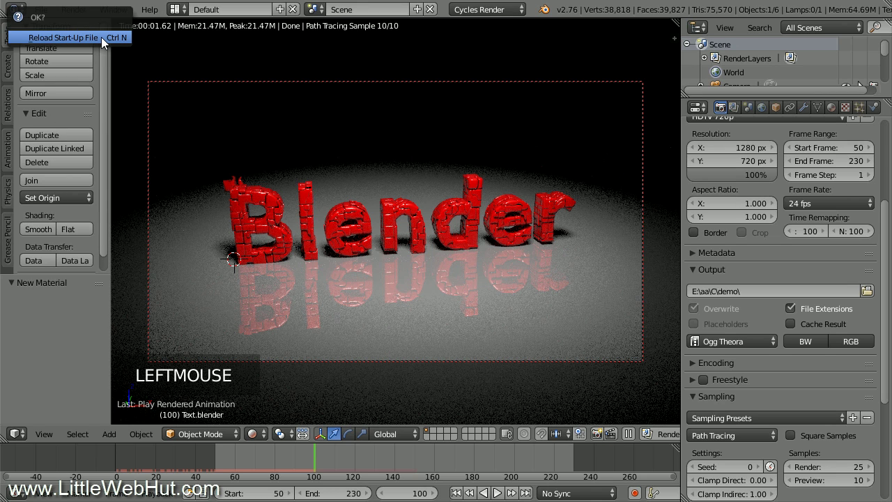
{"action": "left_click", "coordinate": [102, 37]}
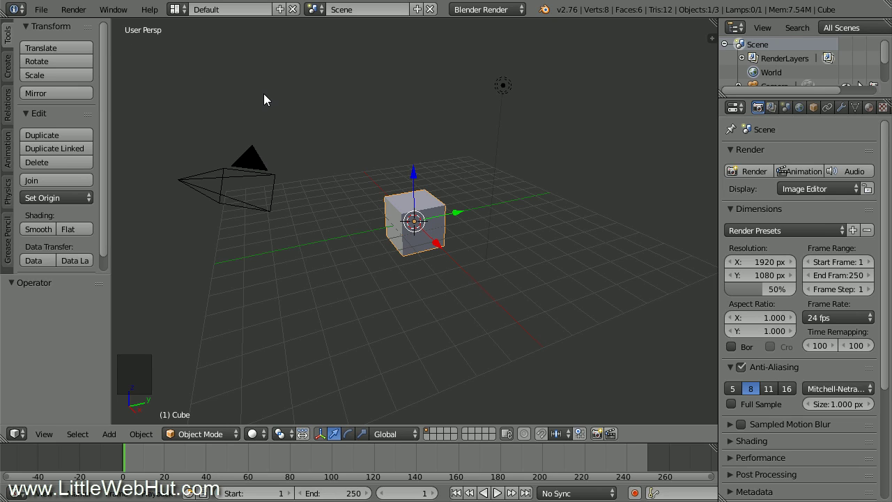
{"action": "key", "text": "KP_5"}
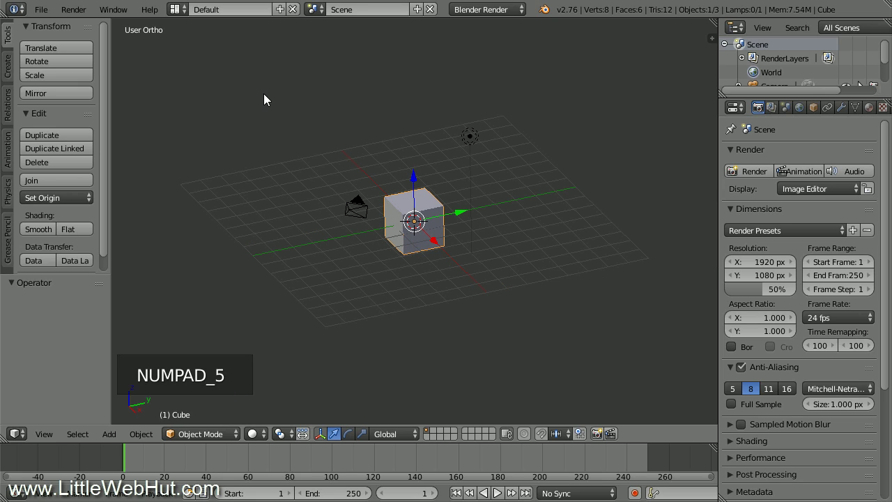
- Delete the default cube from the scene
{"action": "right_click", "coordinate": [396, 204]}
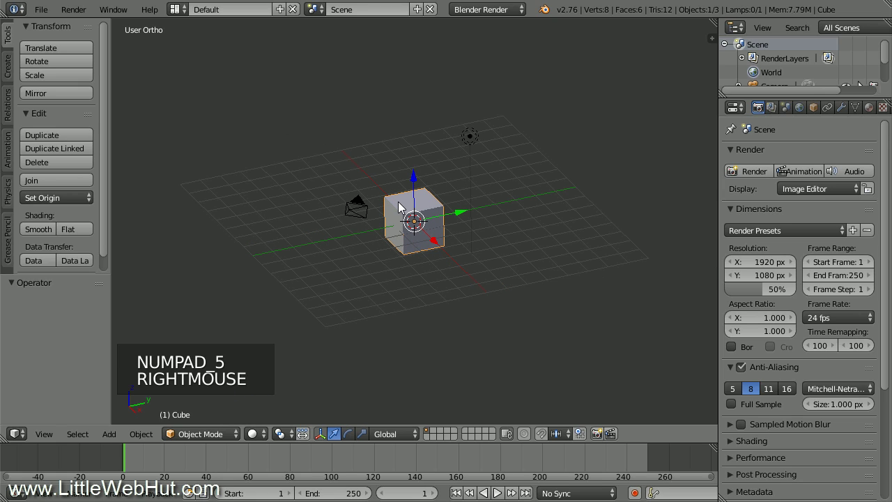
{"action": "key", "text": "x"}
{"action": "left_click", "coordinate": [331, 141]}
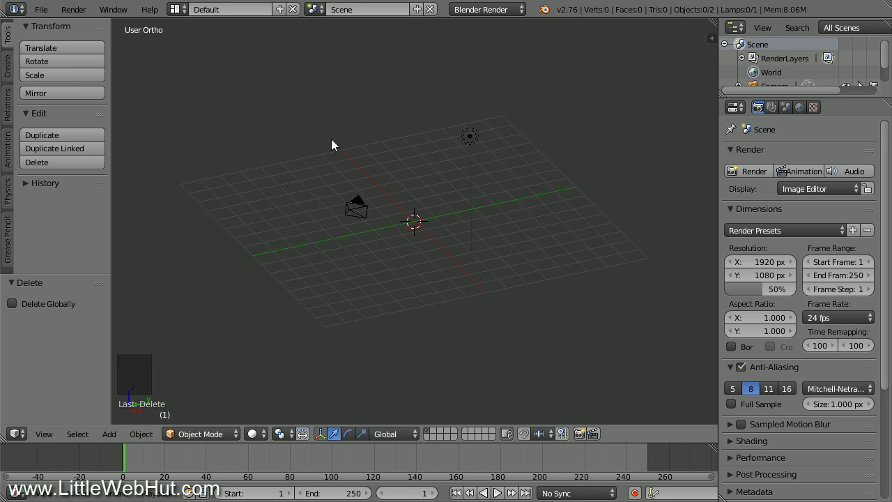
- Add a text object at the origin and rotate it 90° about the global X axis to stand upright
{"action": "key", "text": "shift+a"}
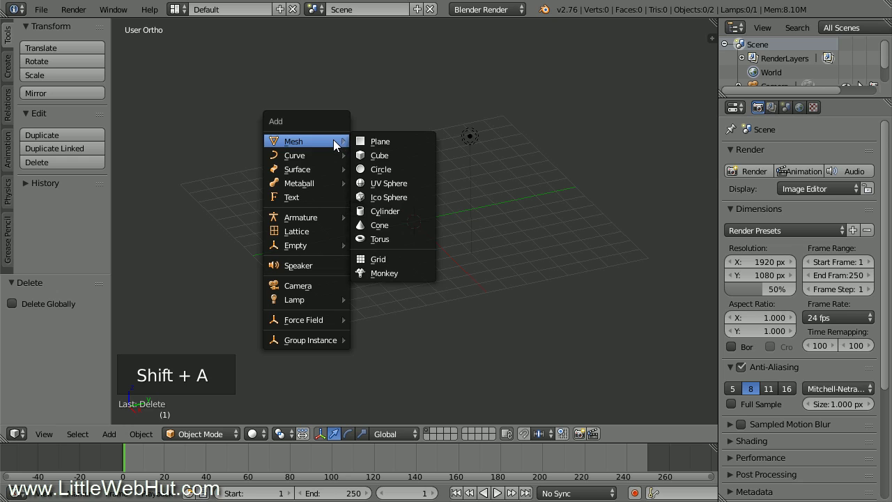
{"action": "left_click", "coordinate": [324, 198]}
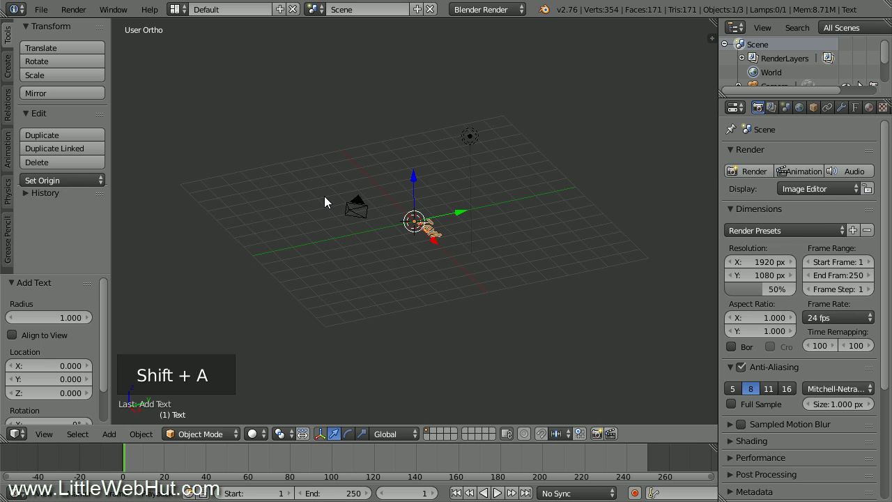
{"action": "scroll", "coordinate": [324, 197], "scroll_direction": "up", "scroll_amount": 5}
{"action": "scroll", "coordinate": [324, 202], "scroll_direction": "up", "scroll_amount": 4}
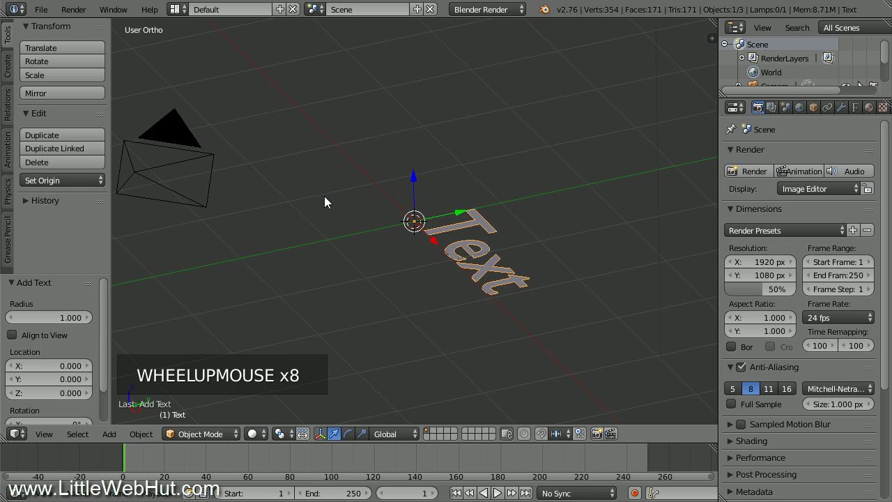
{"action": "middle_click_drag", "start_coordinate": [359, 223], "coordinate": [308, 244]}
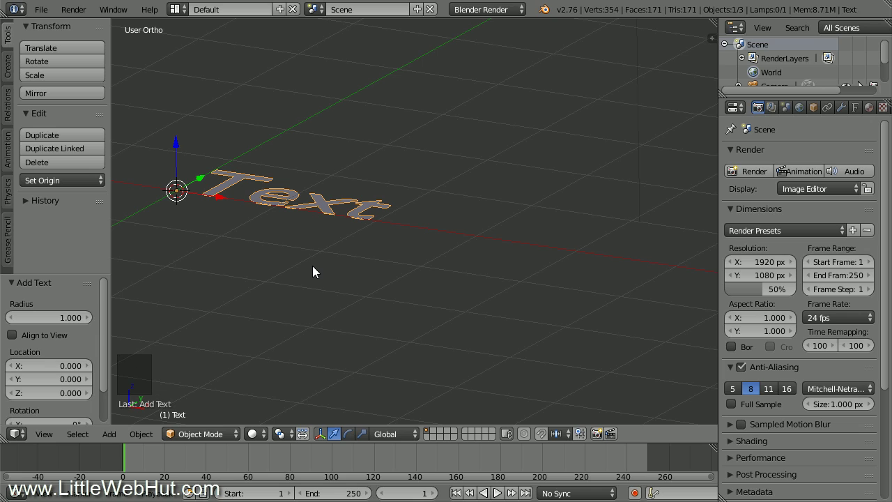
{"action": "key", "text": "r"}
{"action": "type", "text": "x"}
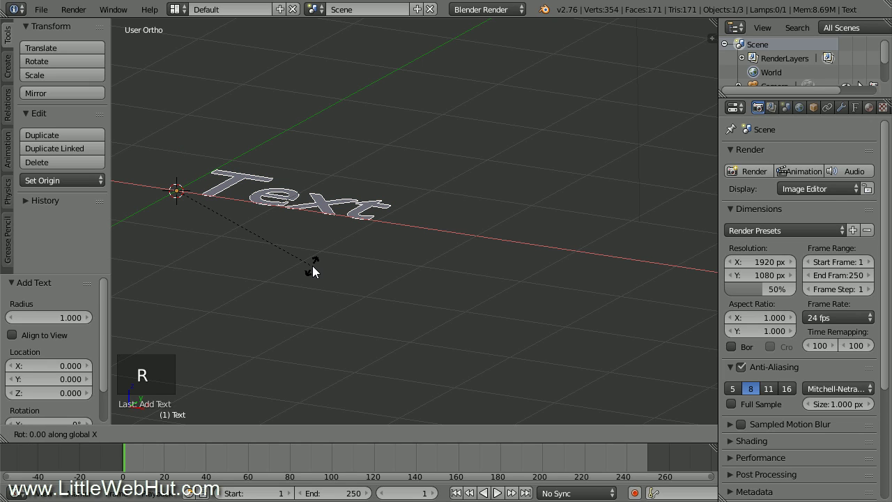
{"action": "type", "text": "90"}
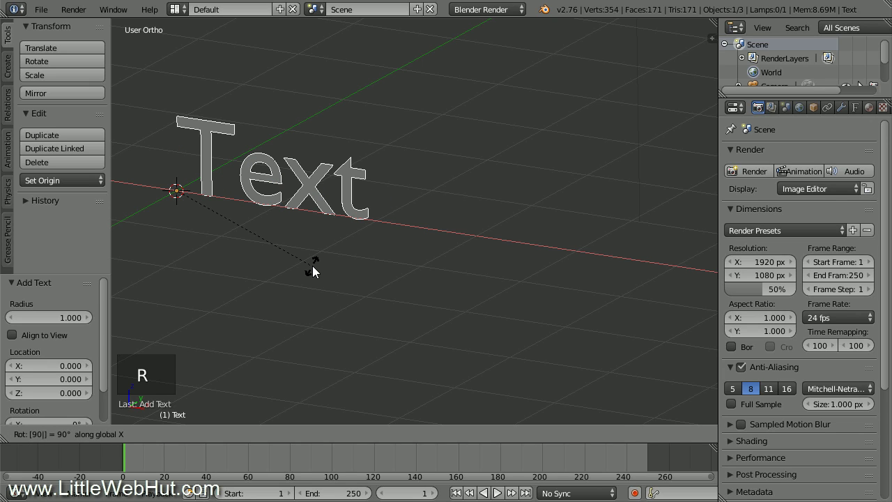
{"action": "key", "text": "Return"}
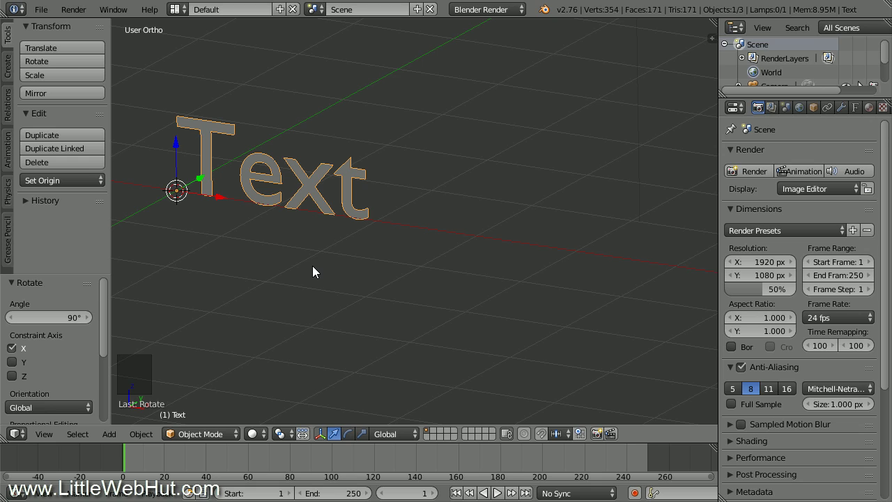
- Replace the default wording of the text object with "Blender" and return to Object Mode
{"action": "key", "text": "Tab"}
{"action": "key", "text": "BackSpace"}
{"action": "key", "text": "BackSpace"}
{"action": "key", "text": "BackSpace"}
{"action": "key", "text": "BackSpace"}
{"action": "key", "text": "BackSpace"}
{"action": "key", "text": "BackSpace"}
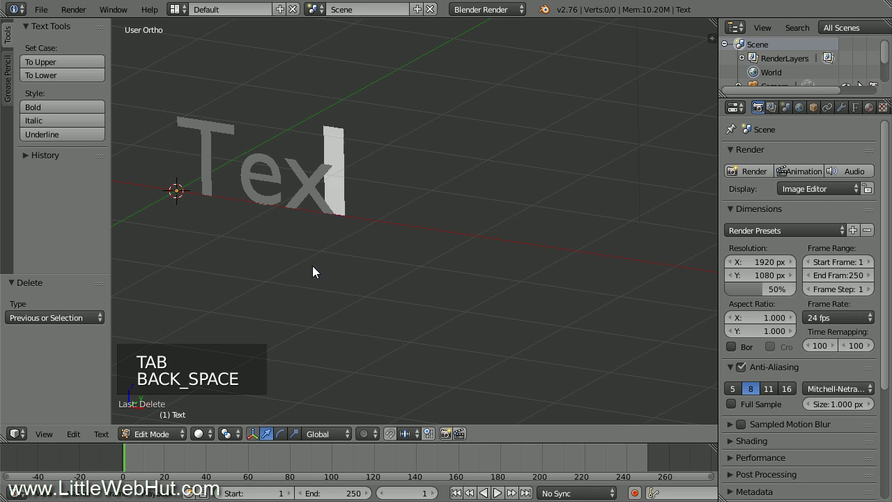
{"action": "type", "text": "Blender"}
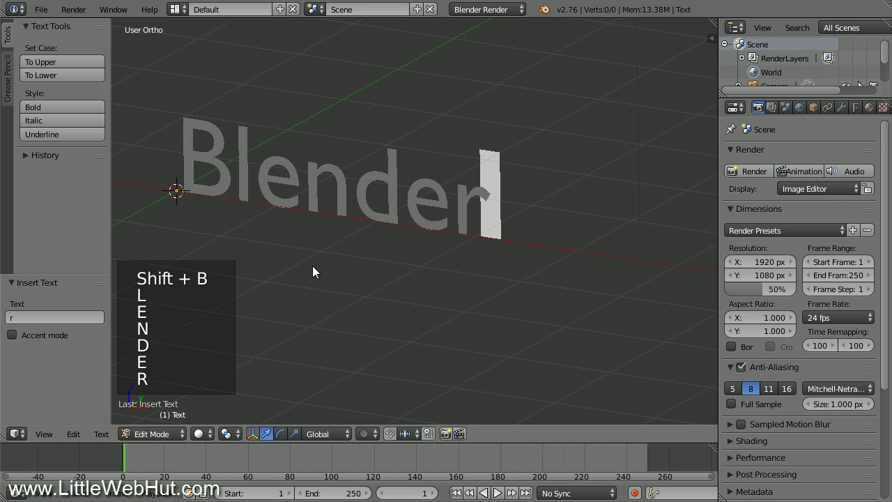
{"action": "key", "text": "Tab"}
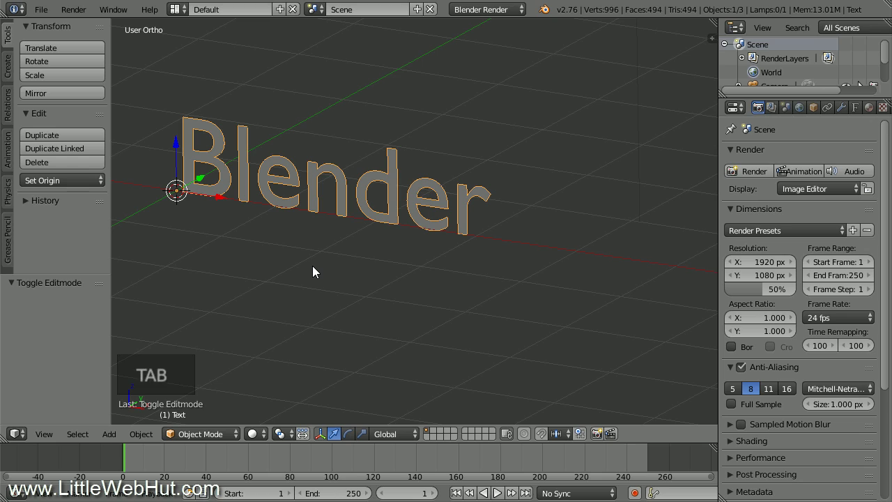
- Rename the text object as Text.blender
{"action": "left_click", "coordinate": [813, 108]}
{"action": "left_click", "coordinate": [778, 152]}
{"action": "type", "text": "Text"}
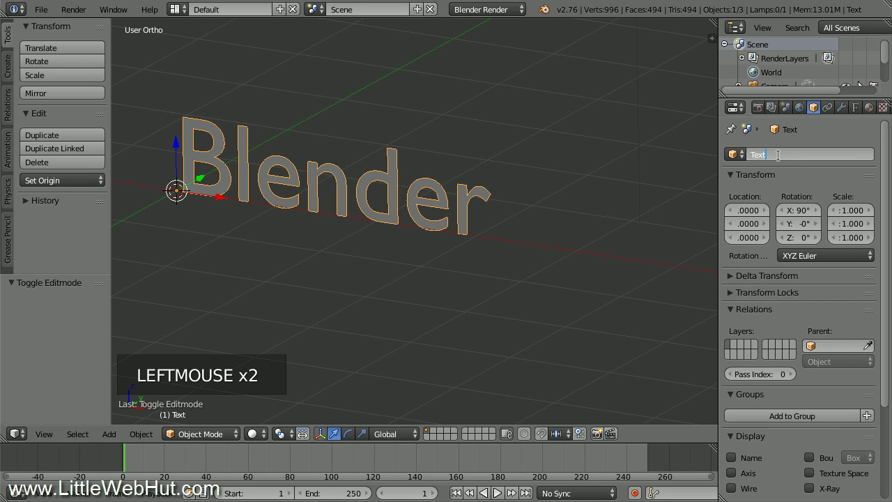
{"action": "type", "text": ".blender"}
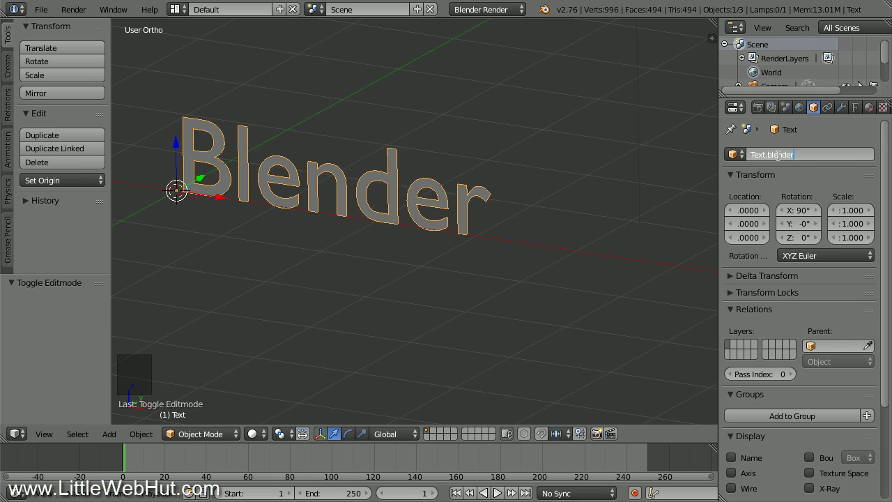
{"action": "key", "text": "Return"}
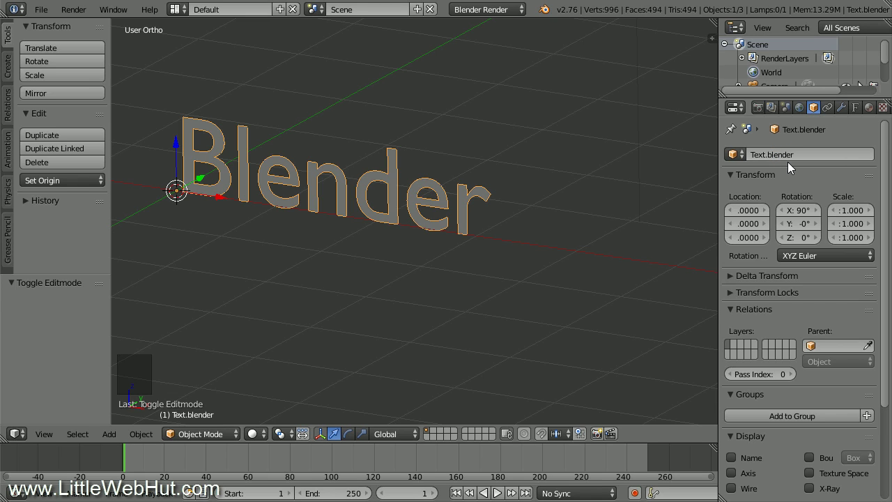
- Give the Blender text thickness by setting its geometry extrude value to 0.1
{"action": "left_click", "coordinate": [855, 108]}
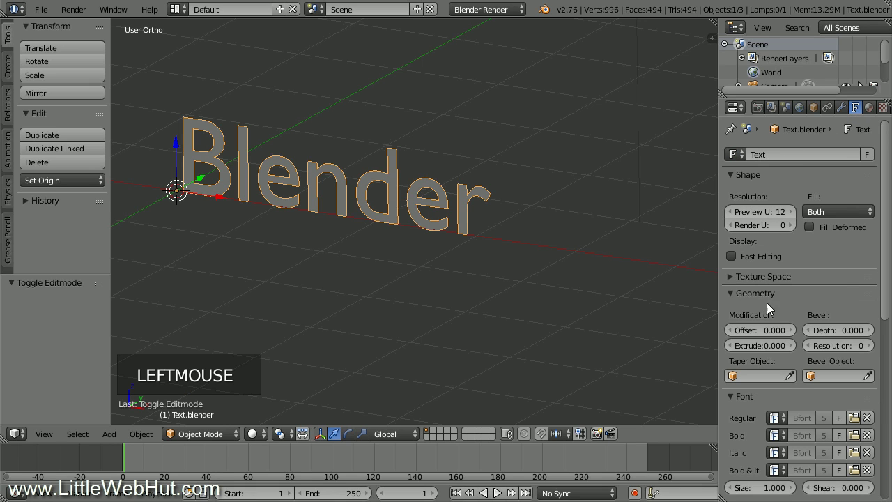
{"action": "double_click", "coordinate": [759, 345]}
{"action": "key", "text": "BackSpace"}
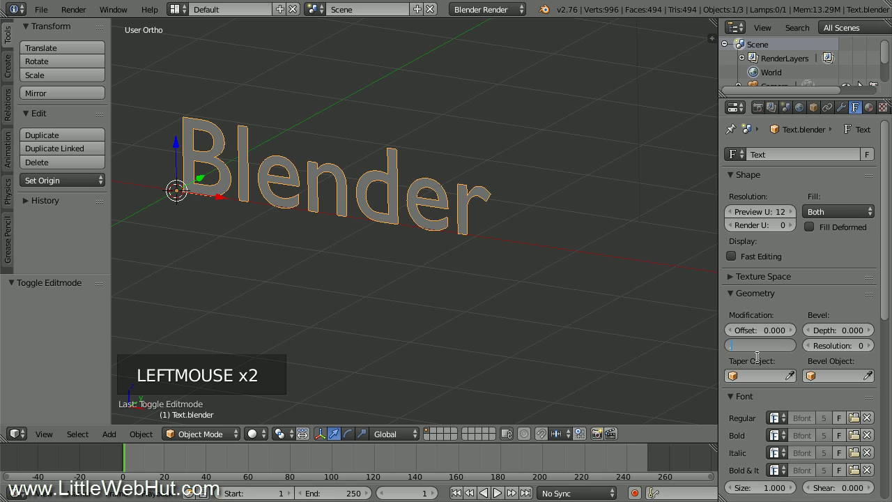
{"action": "type", "text": "0.1"}
{"action": "key", "text": "Return"}
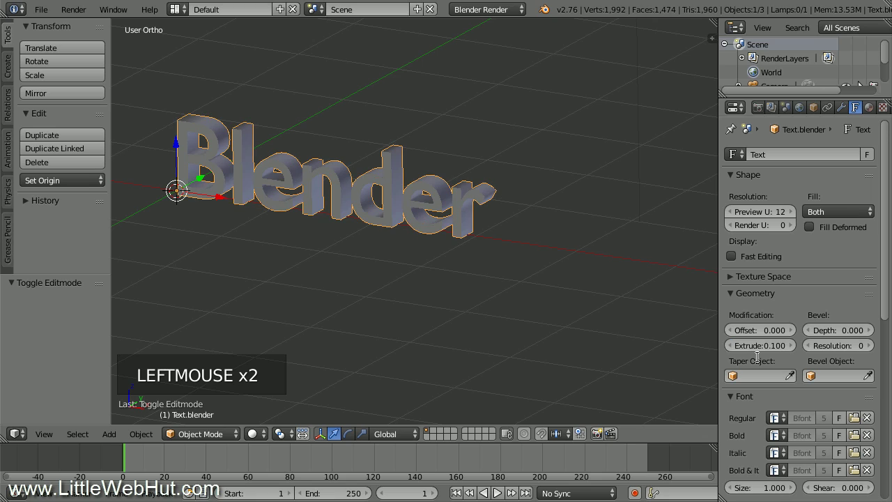
- Bevel the text edges with a depth of 0.02 and a bevel resolution of 2
{"action": "left_click", "coordinate": [830, 330]}
{"action": "type", "text": "0.02"}
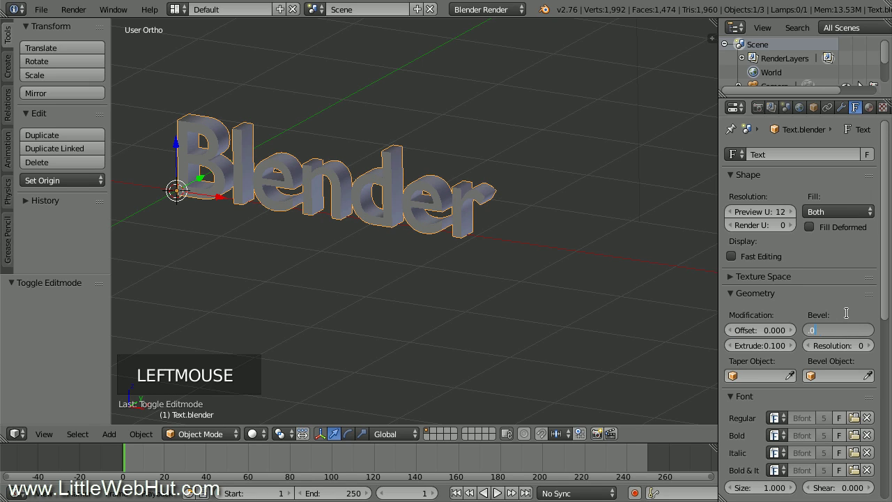
{"action": "key", "text": "Return"}
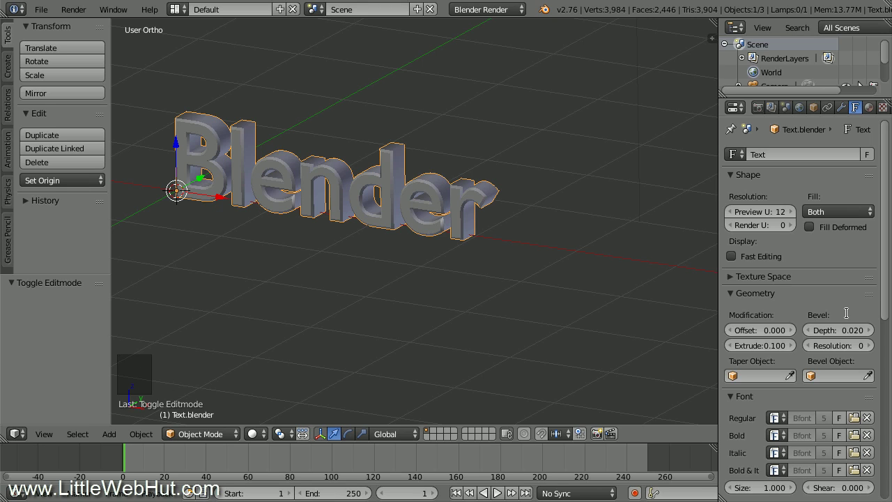
{"action": "left_click", "coordinate": [871, 346]}
{"action": "left_click", "coordinate": [870, 346]}
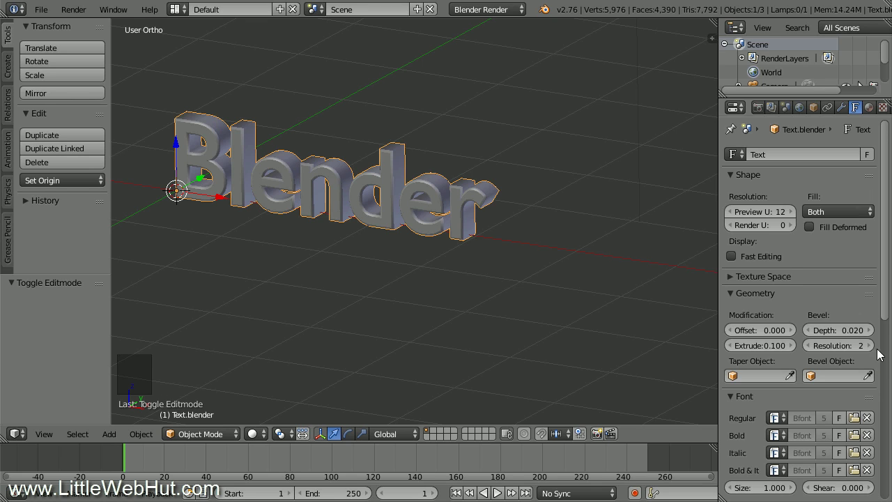
- Set the letter spacing of the Blender text to 1.1
{"action": "left_click_drag", "start_coordinate": [887, 307], "coordinate": [885, 495]}
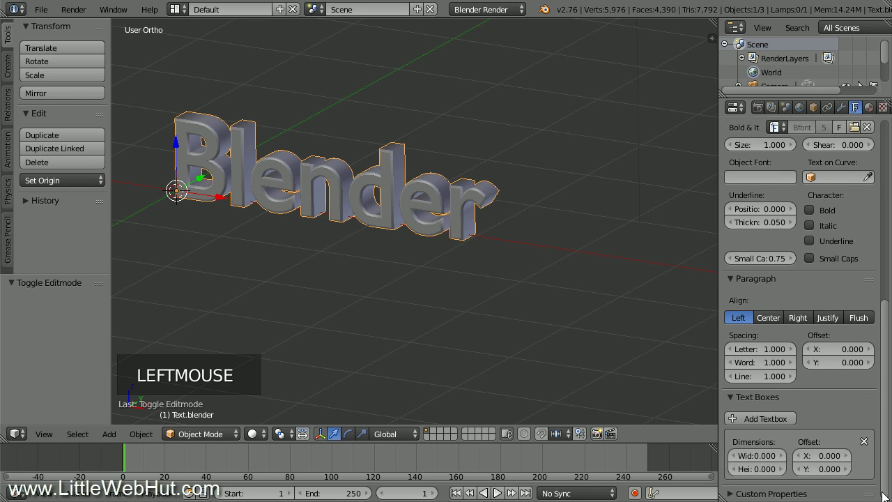
{"action": "left_click", "coordinate": [765, 351]}
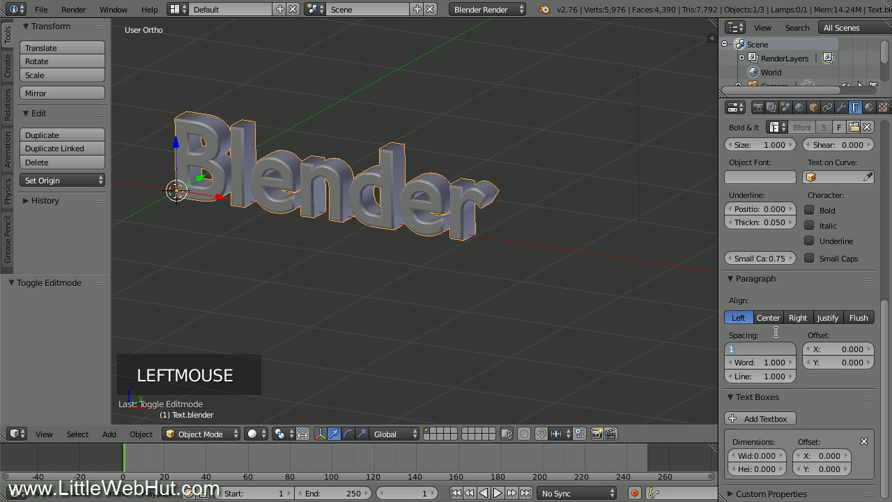
{"action": "type", "text": ".1"}
{"action": "key", "text": "Return"}
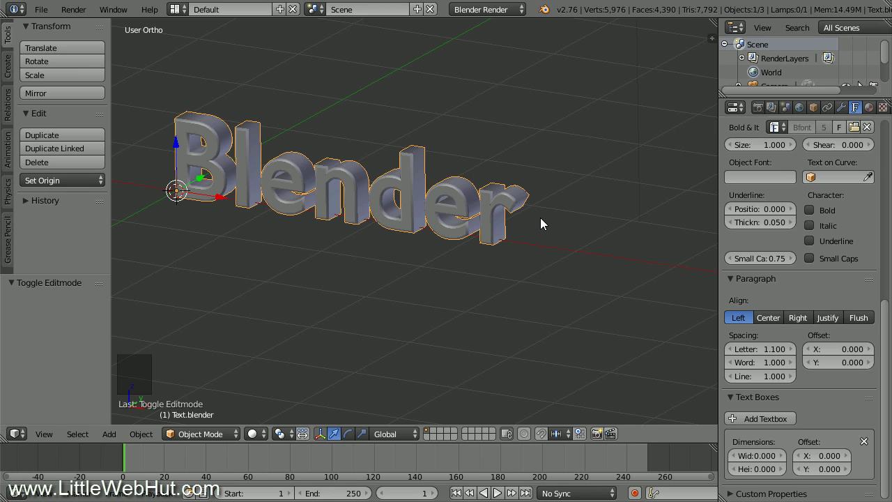
- Duplicate the Blender text in place and move the copy about -0.75 along the Y axis
{"action": "key", "text": "shift+d"}
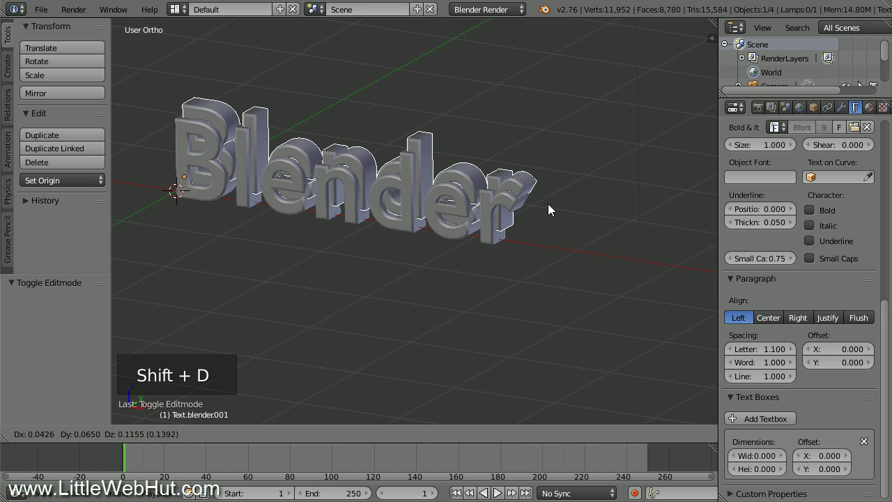
{"action": "right_click", "coordinate": [547, 204]}
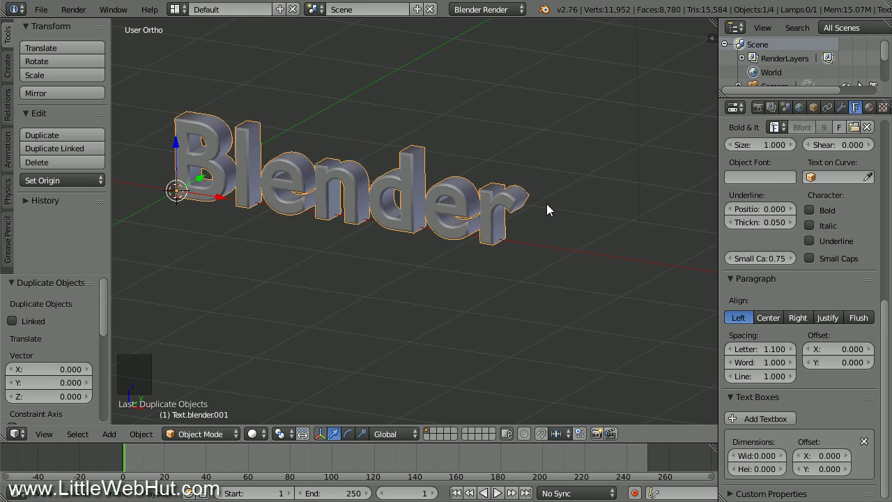
{"action": "left_click_drag", "start_coordinate": [200, 179], "coordinate": [164, 209]}
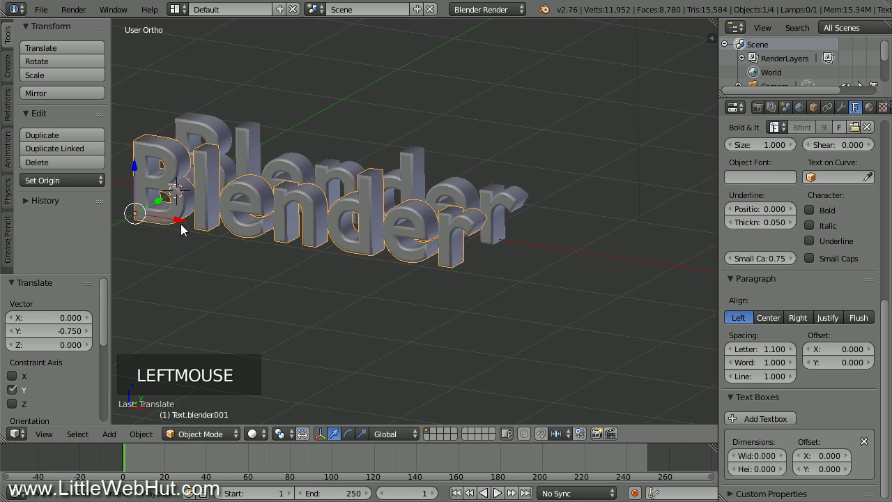
- Replace the wording of the duplicated text with "Animation" and return to Object Mode
{"action": "key", "text": "Tab"}
{"action": "key", "text": "BackSpace"}
{"action": "key", "text": "BackSpace"}
{"action": "key", "text": "BackSpace"}
{"action": "key", "text": "BackSpace"}
{"action": "key", "text": "BackSpace"}
{"action": "key", "text": "BackSpace"}
{"action": "key", "text": "BackSpace"}
{"action": "key", "text": "BackSpace"}
{"action": "key", "text": "BackSpace"}
{"action": "key", "text": "BackSpace"}
{"action": "key", "text": "BackSpace"}
{"action": "type", "text": "A"}
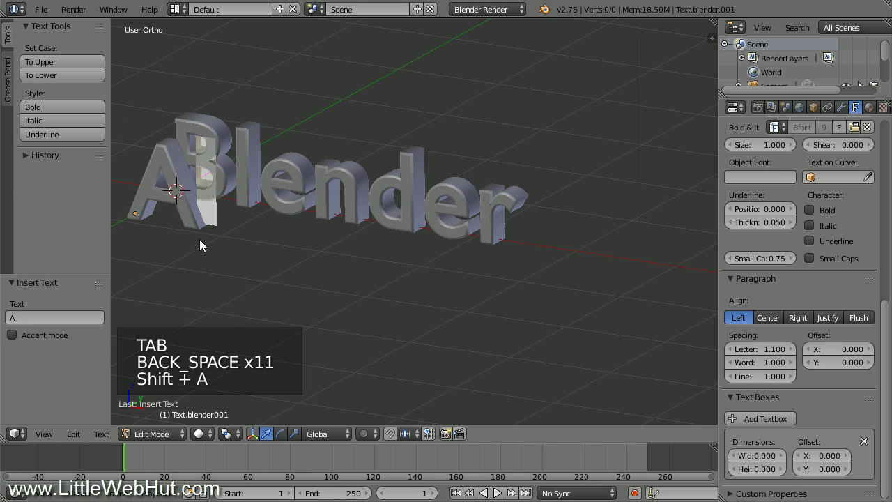
{"action": "type", "text": "nimation"}
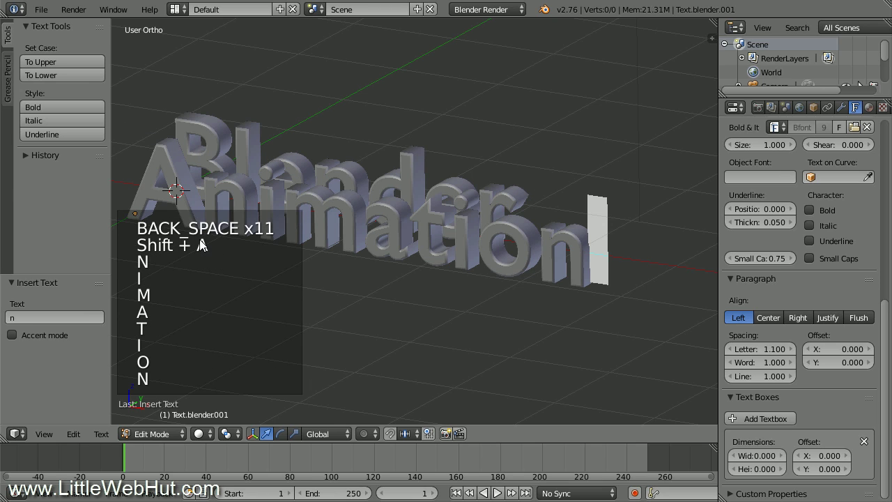
{"action": "key", "text": "Tab"}
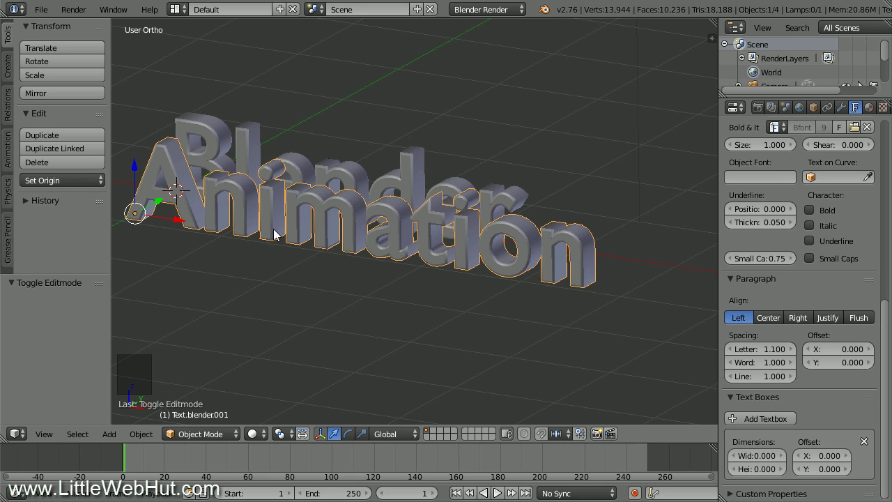
- Rename the duplicated text object as Text.animation
{"action": "left_click", "coordinate": [814, 107]}
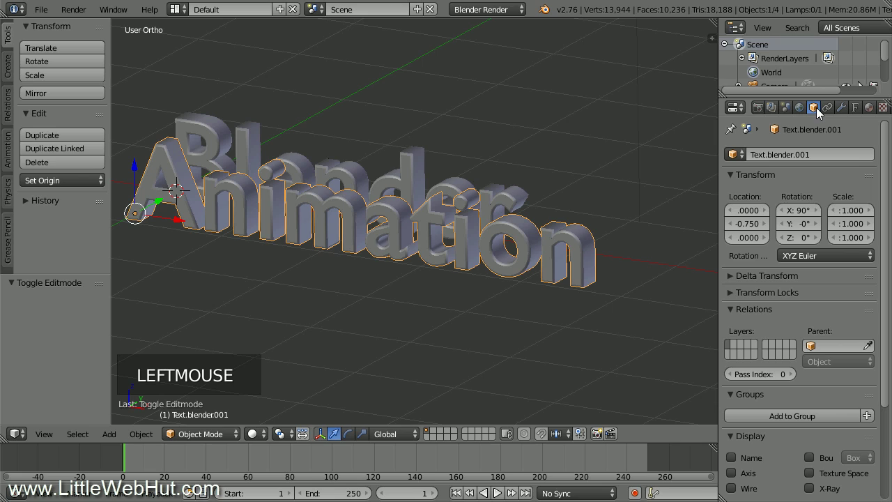
{"action": "double_click", "coordinate": [817, 155]}
{"action": "key", "text": "BackSpace"}
{"action": "key", "text": "BackSpace"}
{"action": "key", "text": "BackSpace"}
{"action": "key", "text": "BackSpace"}
{"action": "key", "text": "BackSpace"}
{"action": "key", "text": "BackSpace"}
{"action": "key", "text": "BackSpace"}
{"action": "type", "text": "ani"}
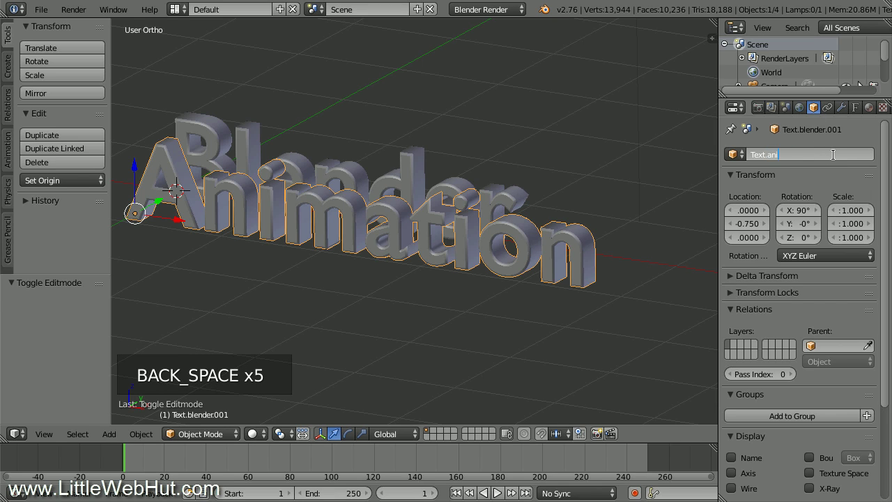
{"action": "type", "text": "mation"}
{"action": "key", "text": "Return"}
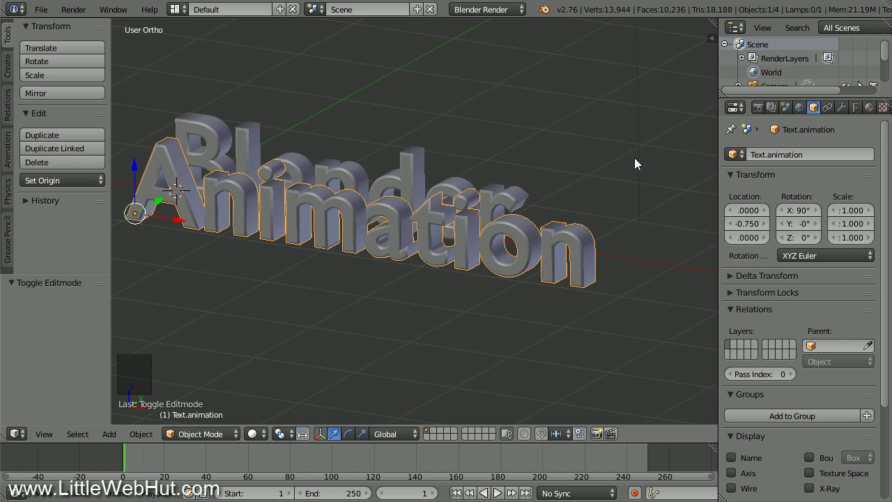
- Convert the Animation text to a mesh and display the viewport in wireframe shading
{"action": "key", "text": "alt+c"}
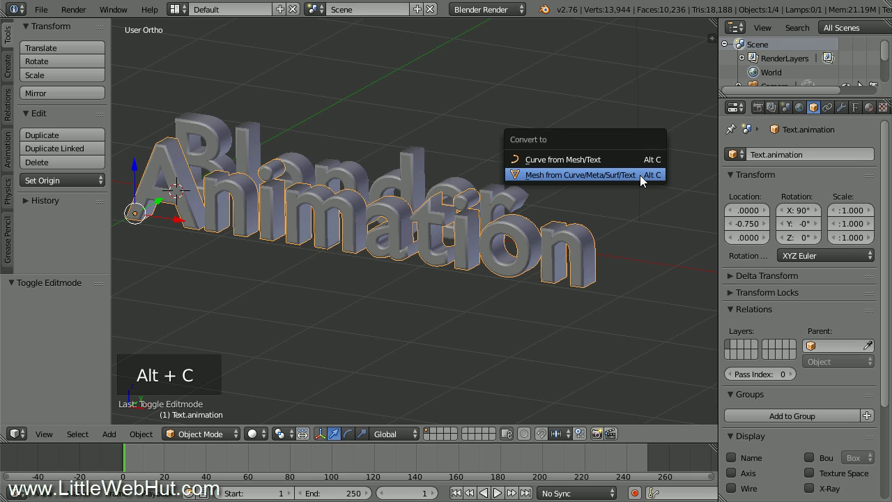
{"action": "left_click", "coordinate": [640, 175]}
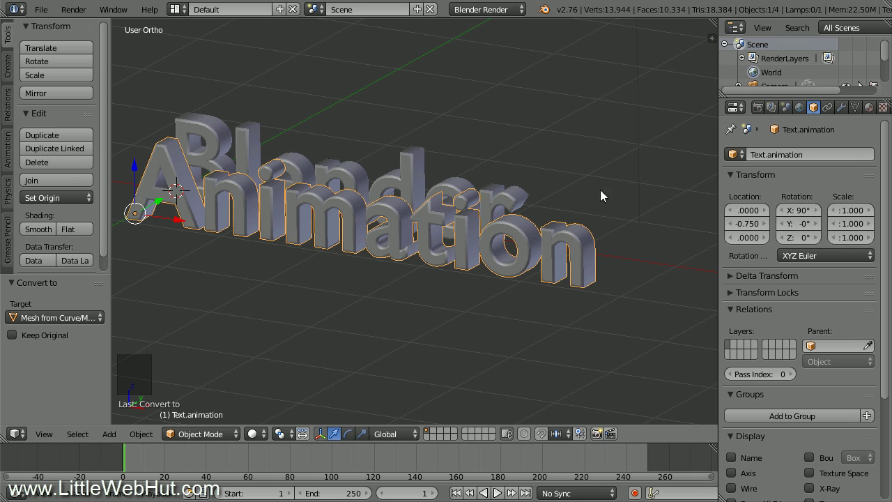
{"action": "left_click", "coordinate": [255, 432]}
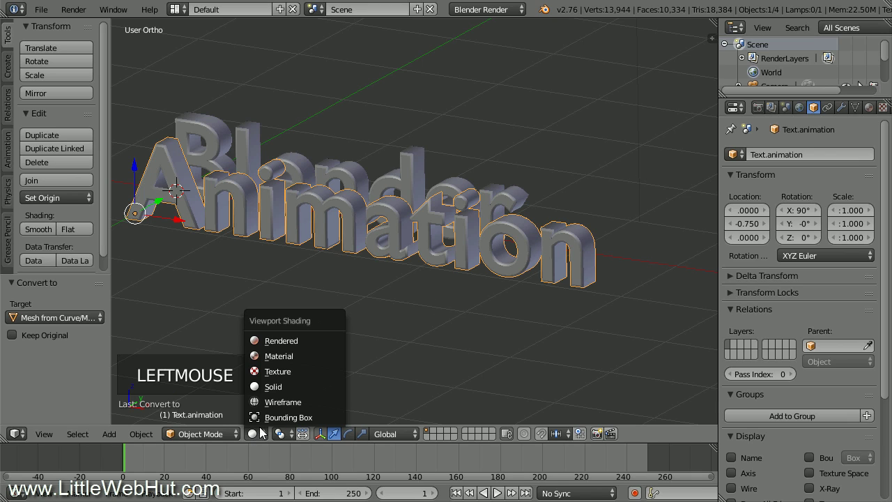
{"action": "left_click", "coordinate": [322, 402]}
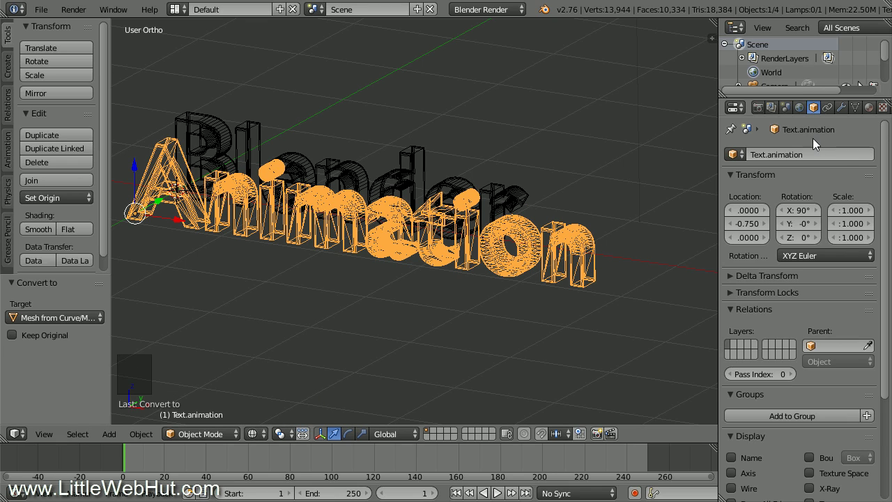
- Add a Remesh modifier to the Animation mesh with Remove Disconnected Pieces off, Smooth Shading on and an octree depth of 7
{"action": "left_click", "coordinate": [841, 108]}
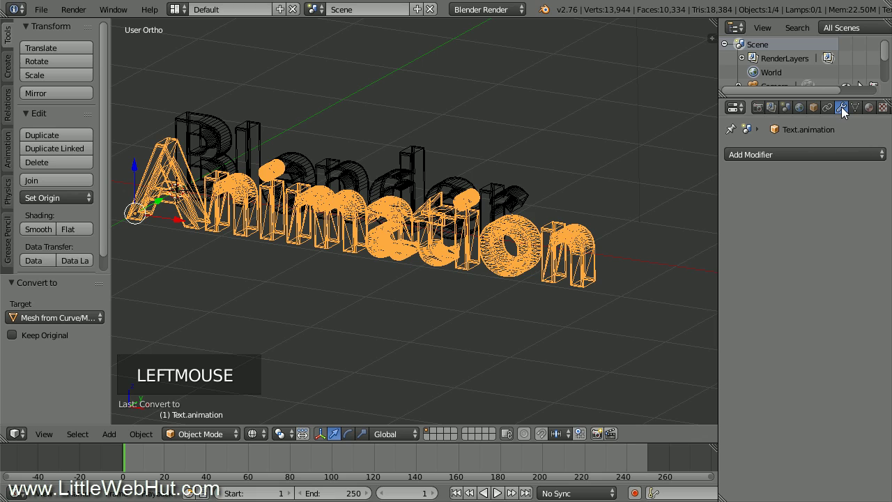
{"action": "left_click", "coordinate": [799, 153]}
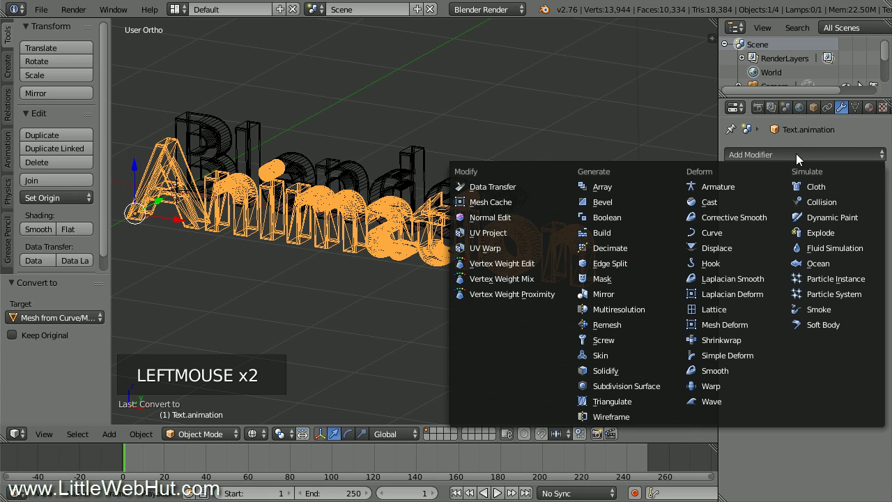
{"action": "left_click", "coordinate": [628, 323]}
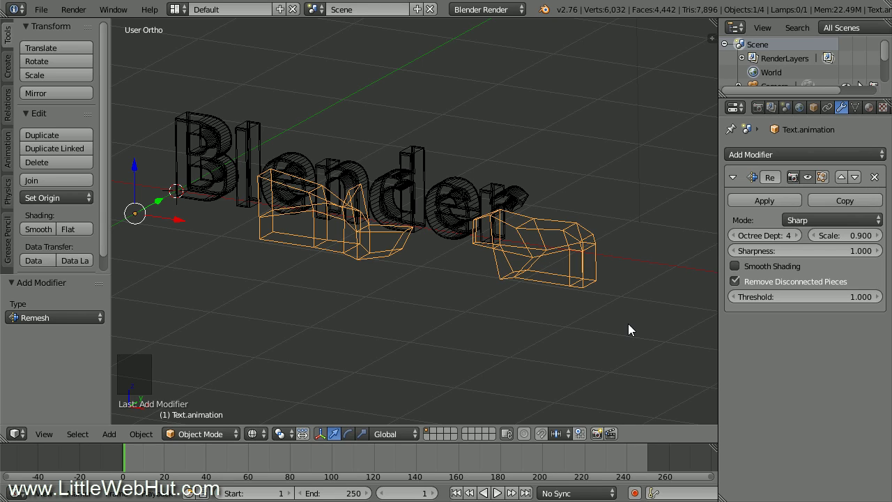
{"action": "left_click", "coordinate": [734, 281]}
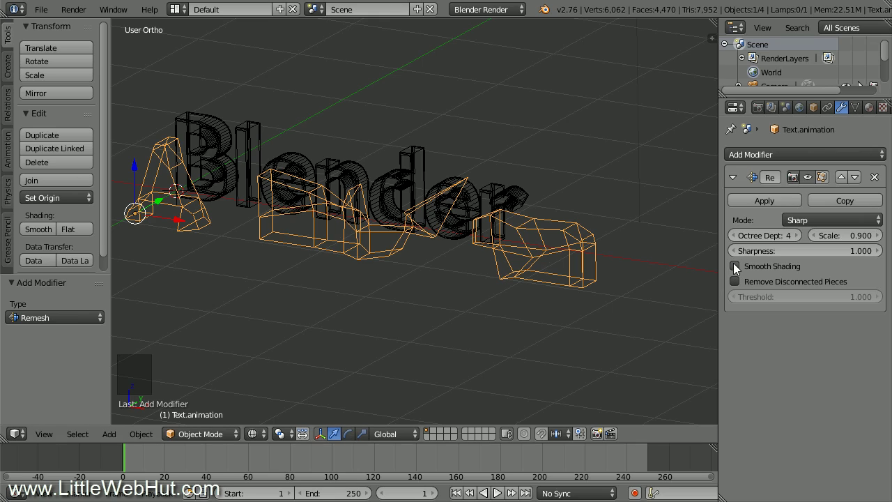
{"action": "left_click", "coordinate": [734, 267]}
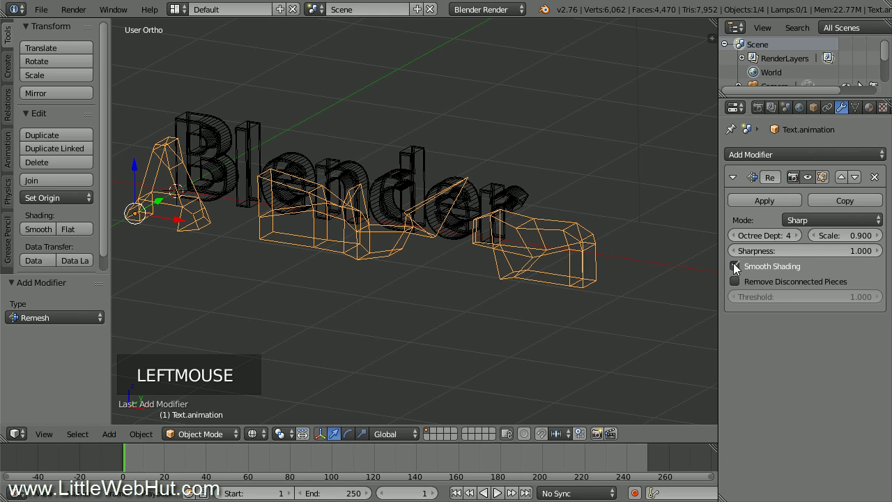
{"action": "left_click", "coordinate": [796, 235]}
{"action": "left_click", "coordinate": [796, 235]}
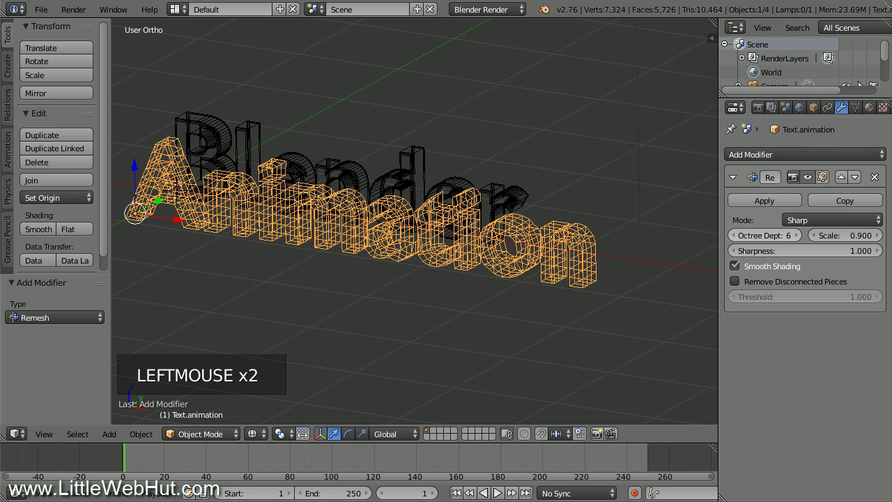
{"action": "left_click", "coordinate": [796, 235]}
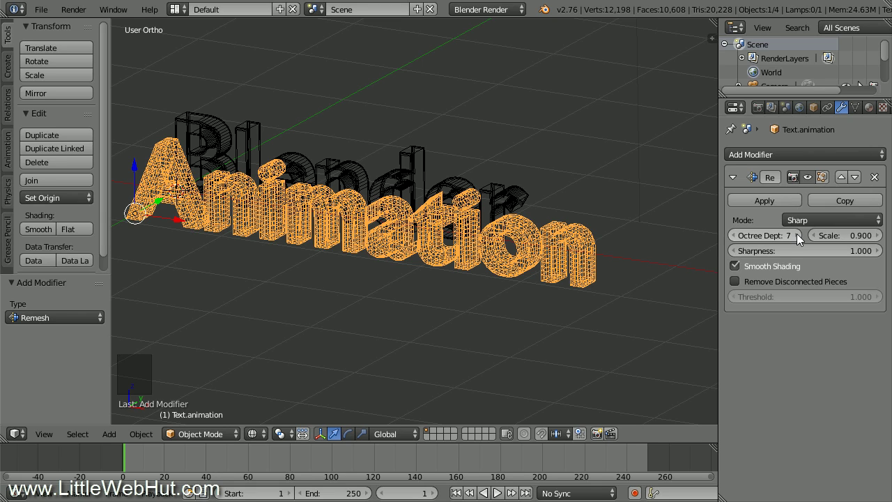
- Convert the Blender text to a mesh and add a Remesh modifier to it
{"action": "right_click", "coordinate": [414, 174]}
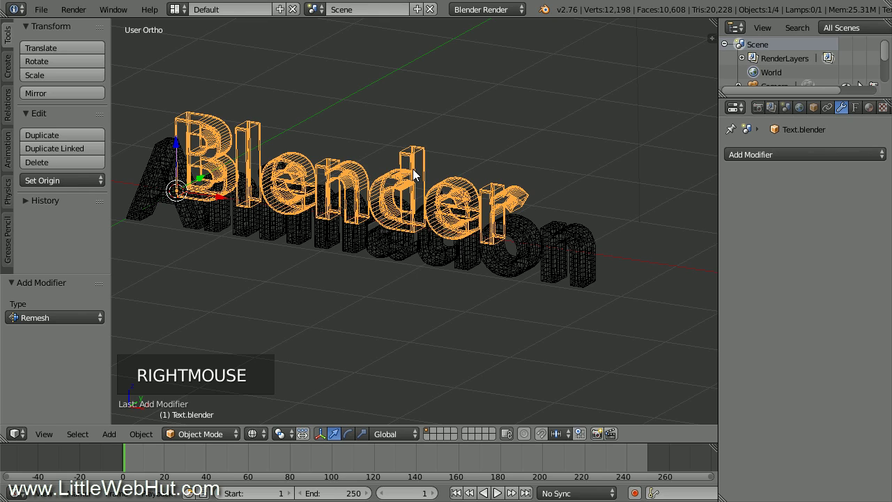
{"action": "key", "text": "alt+c"}
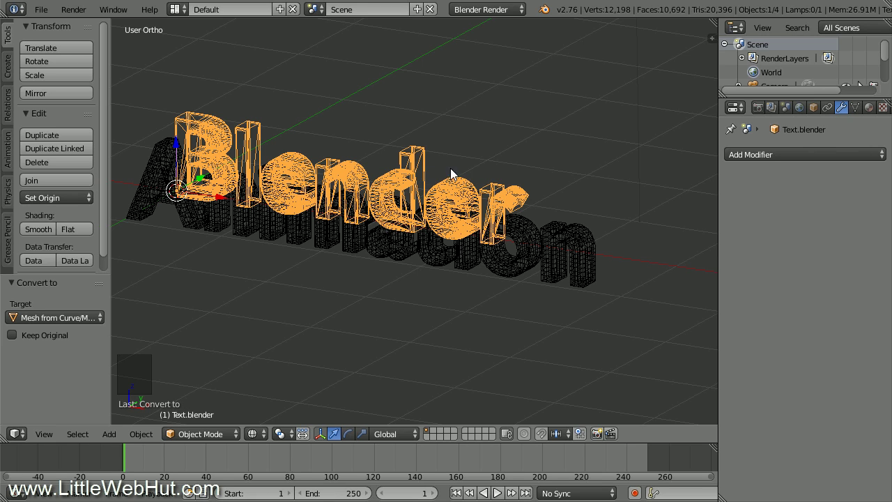
{"action": "left_click", "coordinate": [777, 154]}
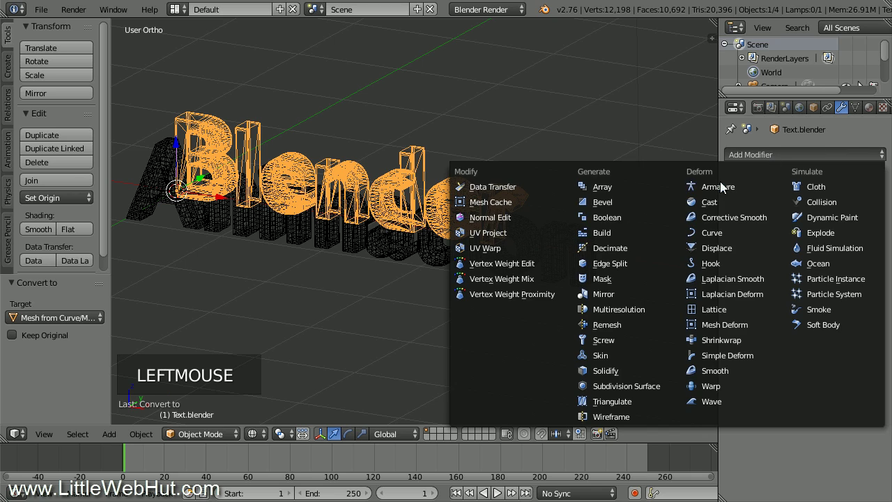
{"action": "left_click", "coordinate": [634, 324]}
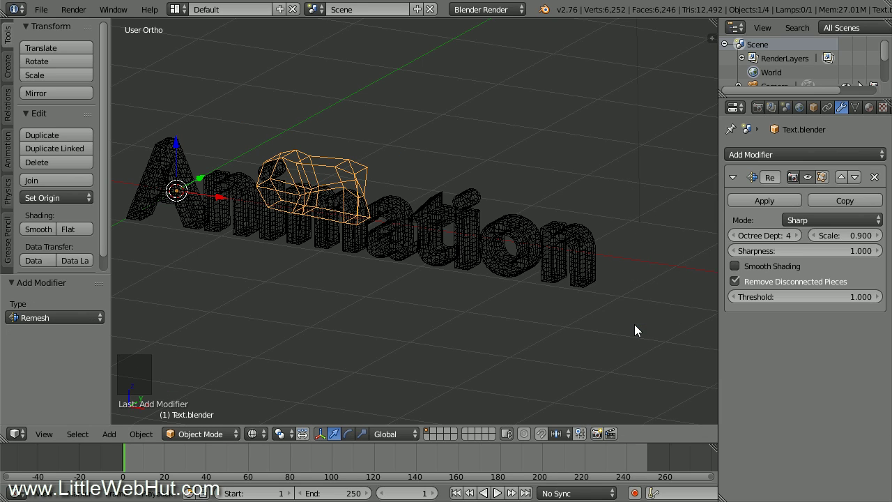
- Turn off Remove Disconnected Pieces, enable Smooth Shading and set the octree depth to 7 in the Blender mesh's Remesh modifier
{"action": "left_click", "coordinate": [734, 280]}
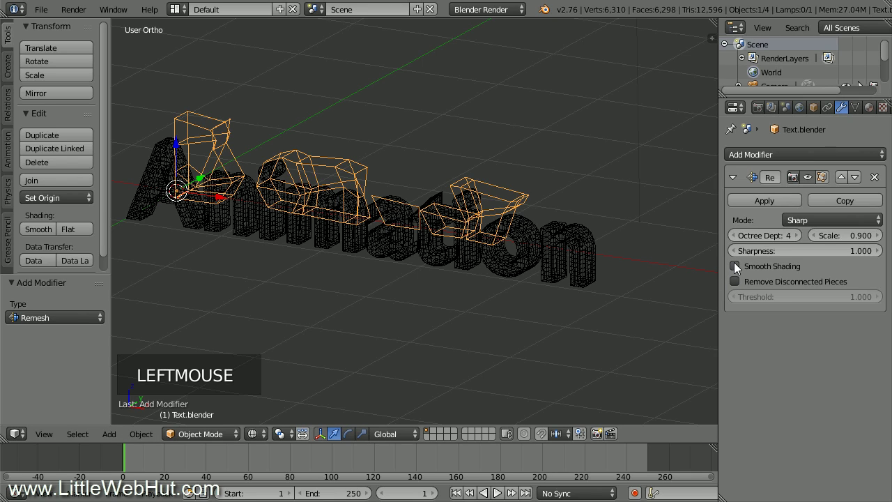
{"action": "left_click", "coordinate": [734, 265]}
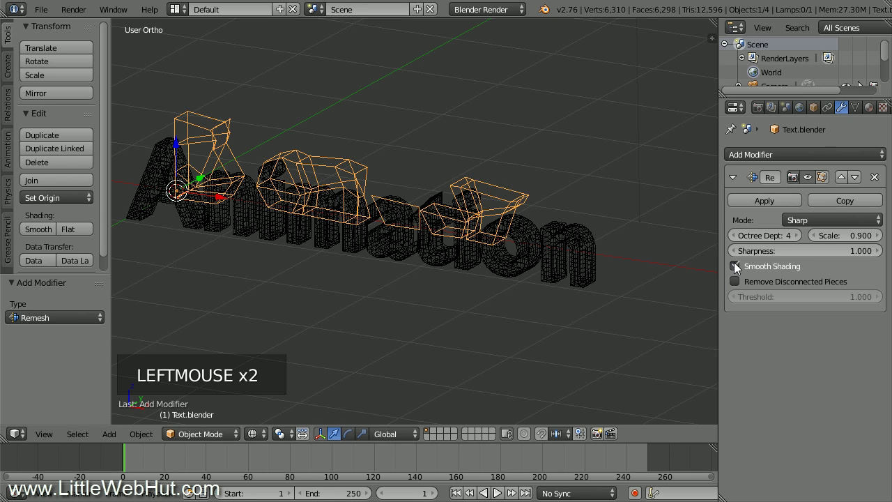
{"action": "left_click", "coordinate": [796, 235]}
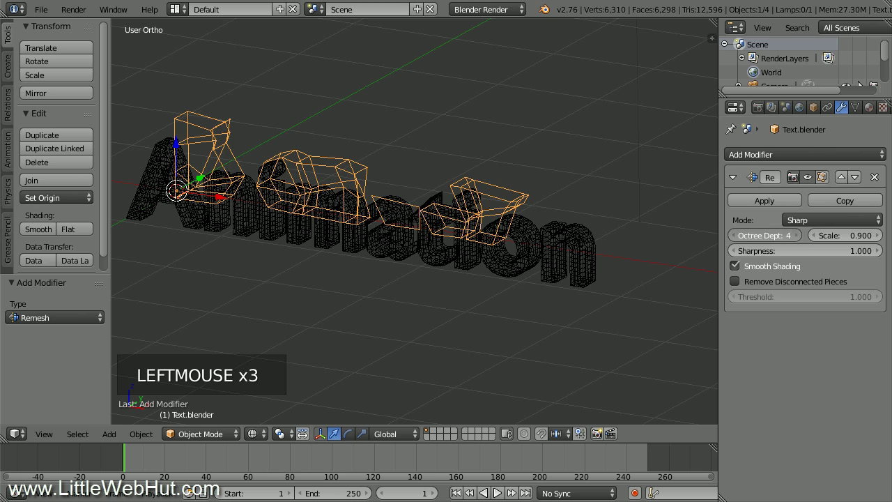
{"action": "left_click", "coordinate": [797, 235]}
{"action": "left_click", "coordinate": [796, 235]}
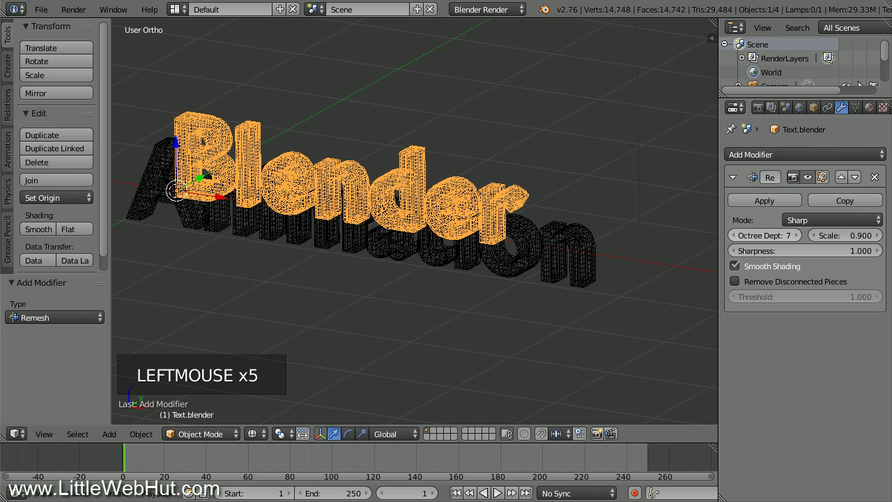
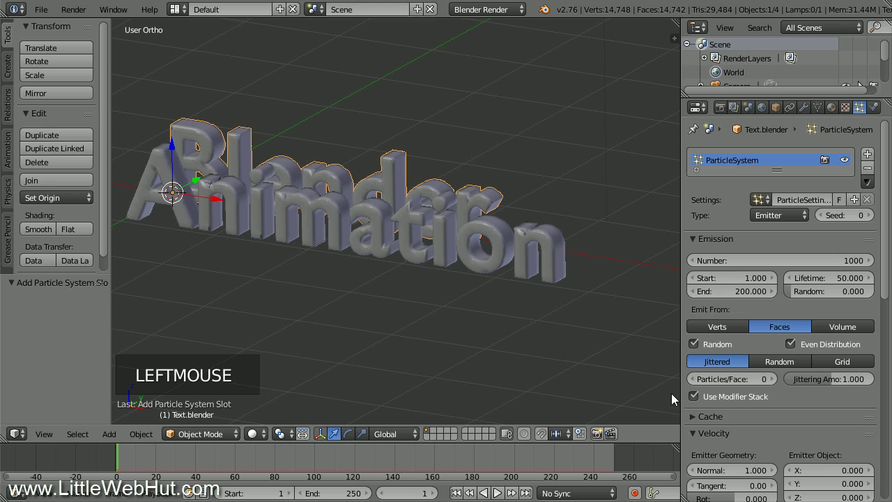
- Set the Blender text's particle emission to 500 particles with an end frame of 50 and a lifetime of 100
{"action": "left_click", "coordinate": [798, 261]}
{"action": "type", "text": "500"}
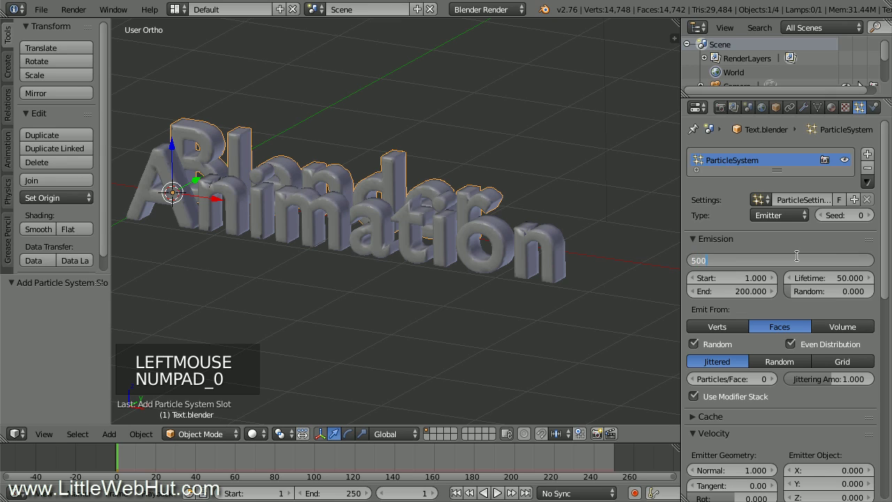
{"action": "key", "text": "Return"}
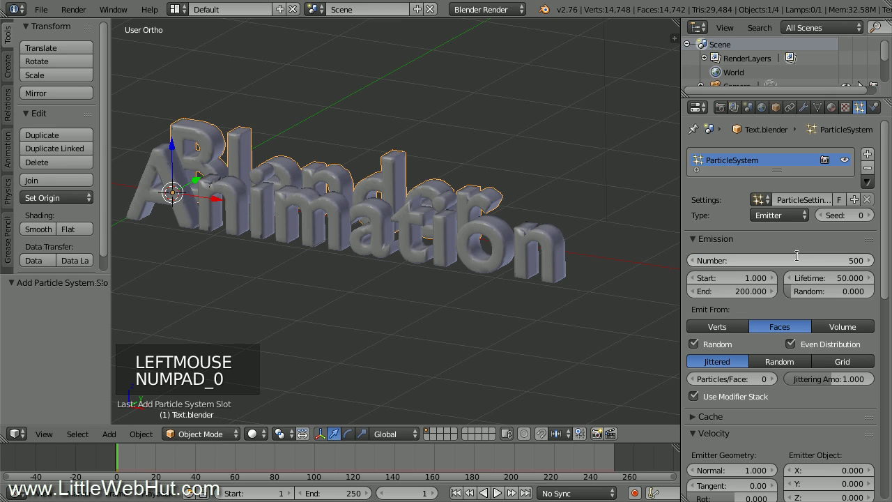
{"action": "left_click", "coordinate": [758, 292]}
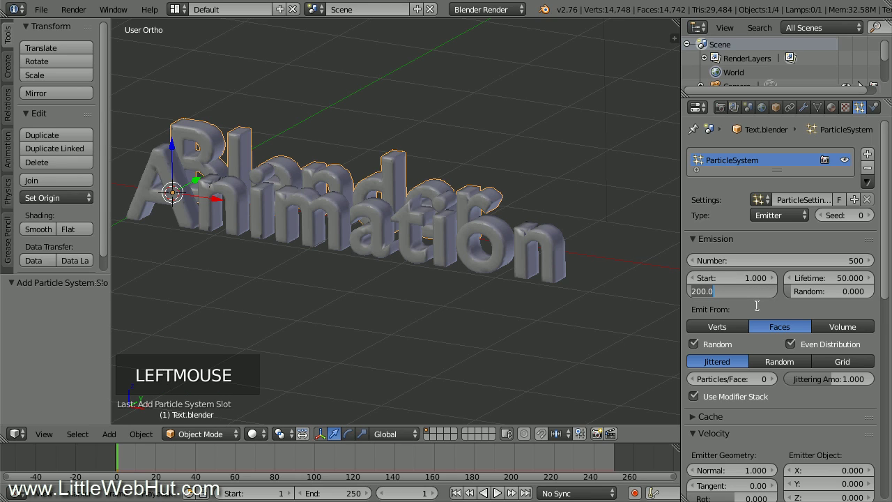
{"action": "type", "text": "50"}
{"action": "key", "text": "Return"}
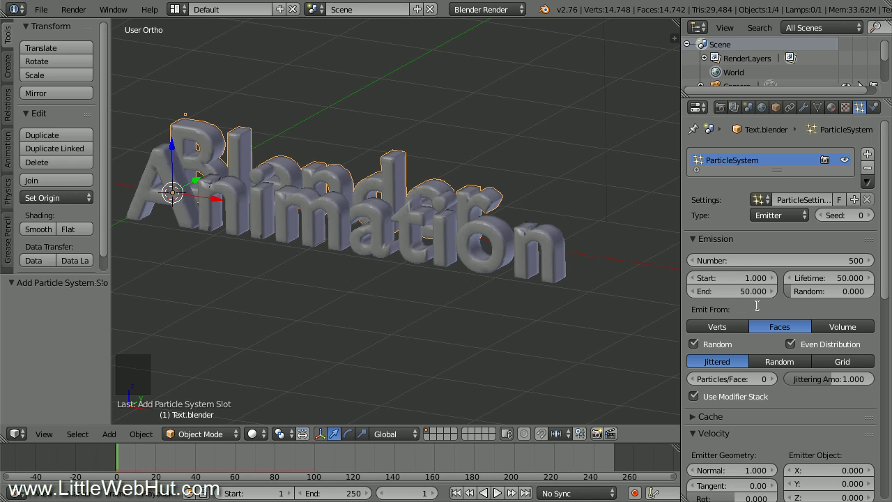
{"action": "left_click", "coordinate": [831, 278]}
{"action": "type", "text": "100"}
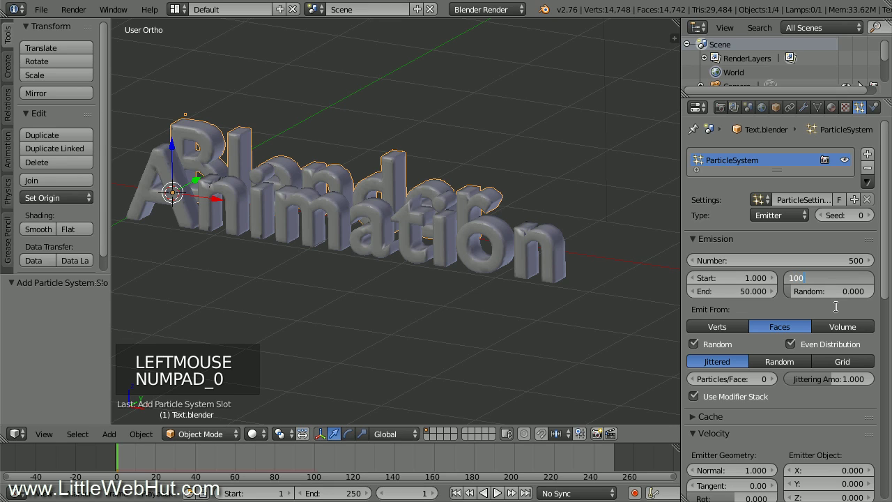
{"action": "key", "text": "Return"}
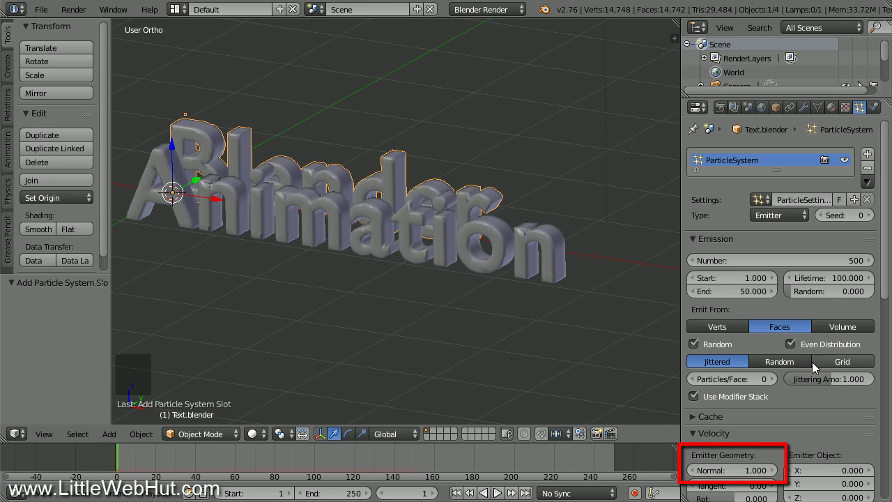
- Set the particles' normal emitter velocity to 0
{"action": "left_click", "coordinate": [741, 469]}
{"action": "type", "text": "0"}
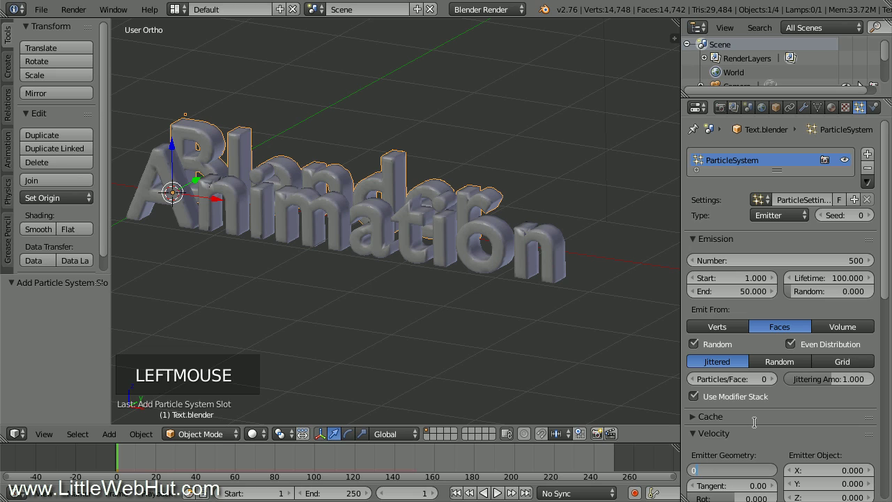
{"action": "key", "text": "Return"}
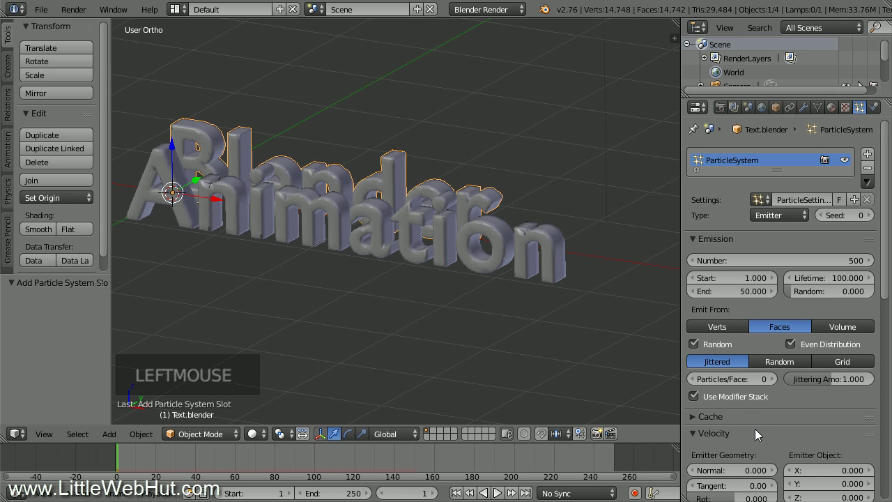
- Set the gravity field weight of the Blender text's particle system to 0
{"action": "left_click_drag", "start_coordinate": [883, 282], "coordinate": [884, 489]}
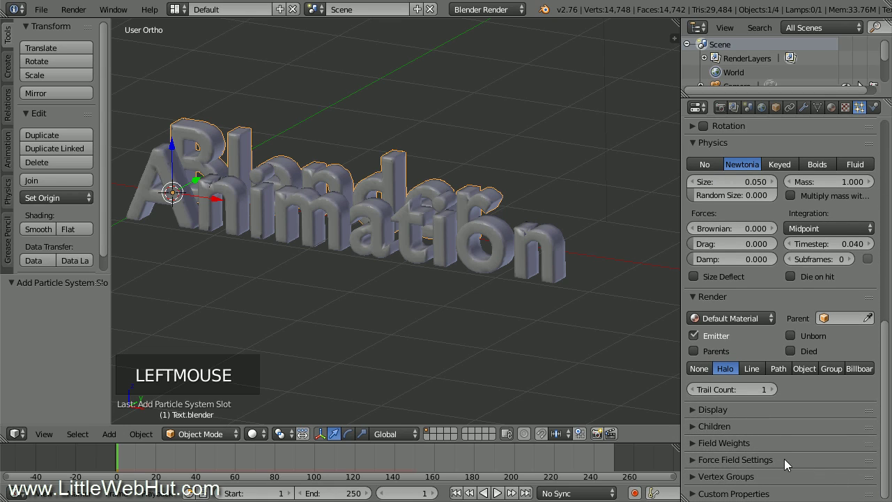
{"action": "left_click", "coordinate": [699, 444]}
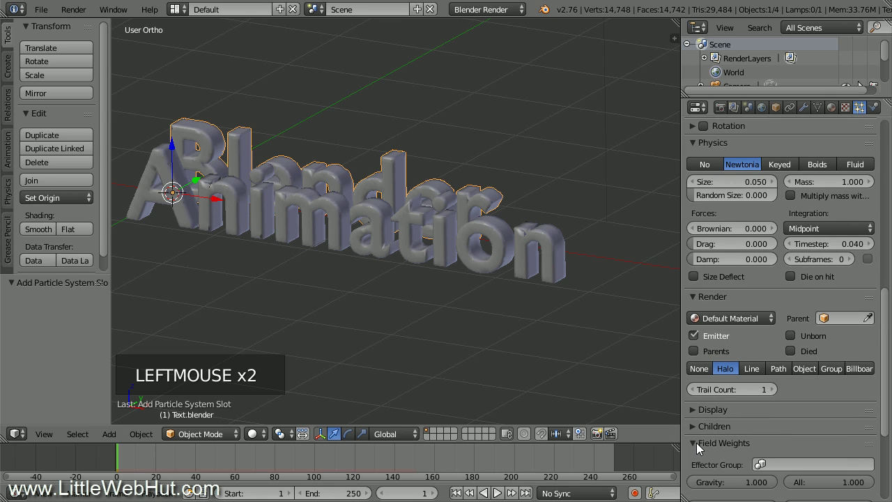
{"action": "left_click", "coordinate": [735, 482]}
{"action": "type", "text": "0"}
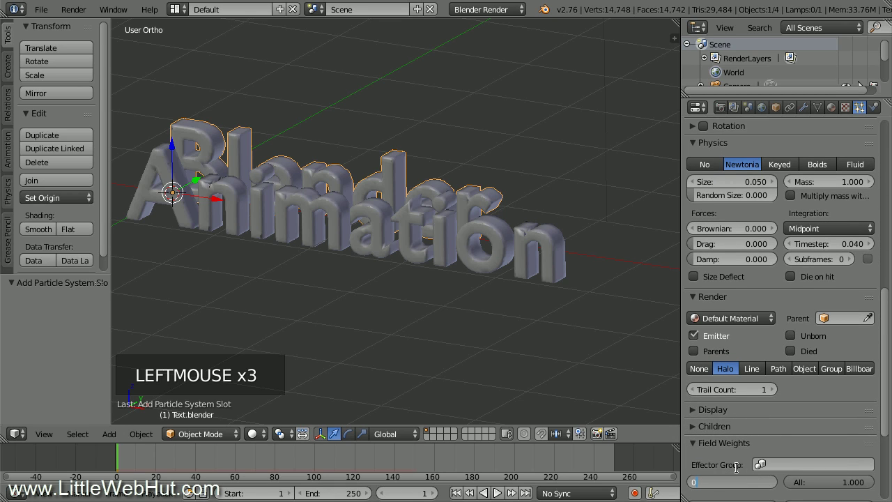
{"action": "key", "text": "Return"}
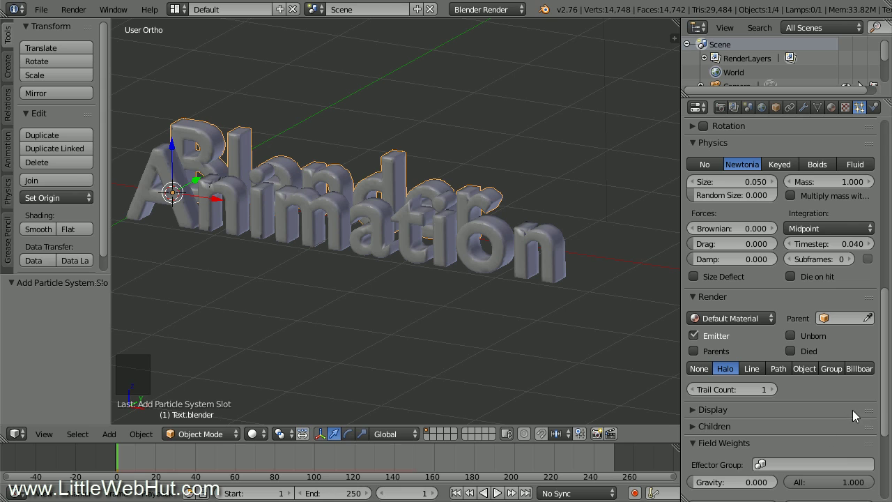
- Add an Explode modifier to the Blender text, with Unborn and Dead turned off and Cut Edges turned on
{"action": "left_click_drag", "start_coordinate": [886, 398], "coordinate": [884, 199]}
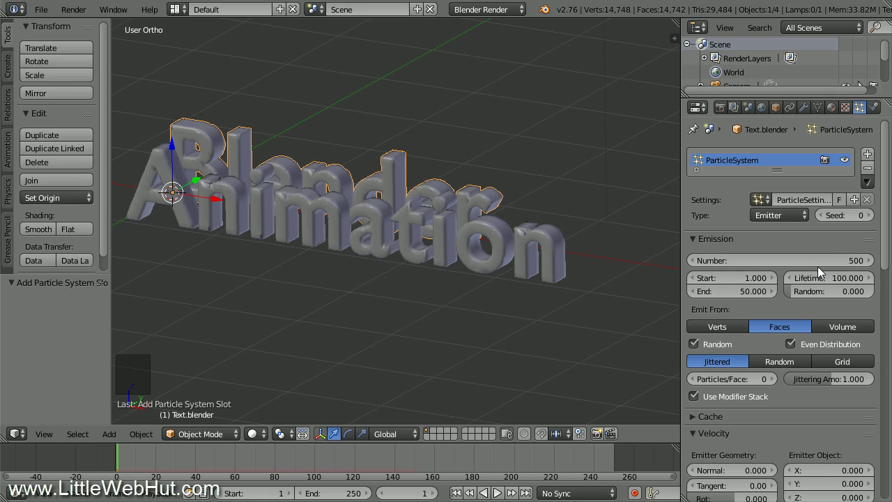
{"action": "left_click", "coordinate": [803, 108]}
{"action": "left_click", "coordinate": [785, 153]}
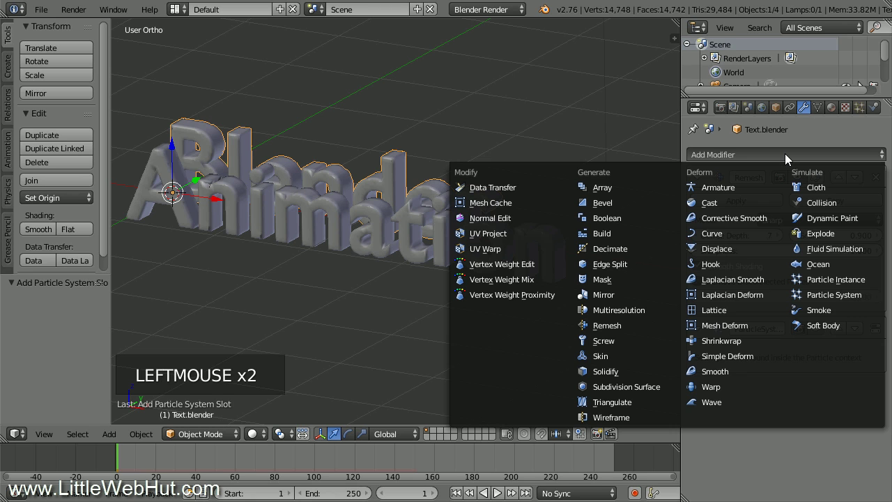
{"action": "left_click", "coordinate": [840, 232]}
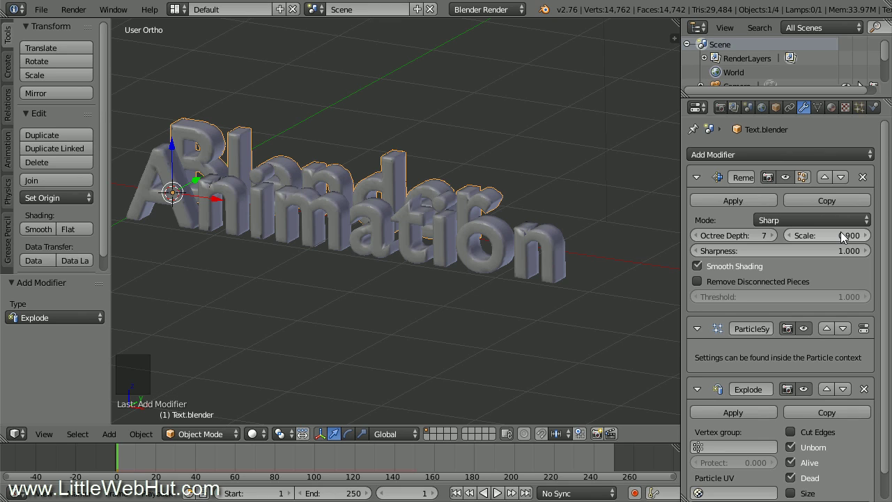
{"action": "left_click", "coordinate": [791, 447]}
{"action": "left_click", "coordinate": [792, 478]}
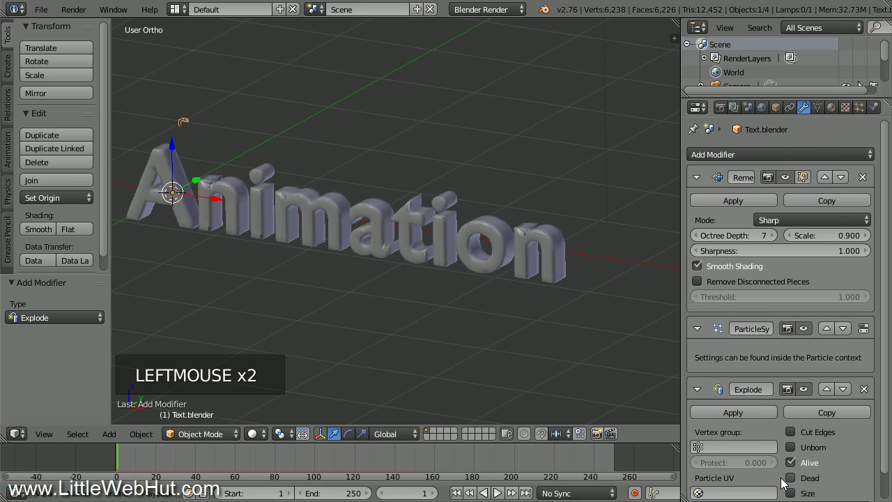
{"action": "left_click", "coordinate": [789, 431]}
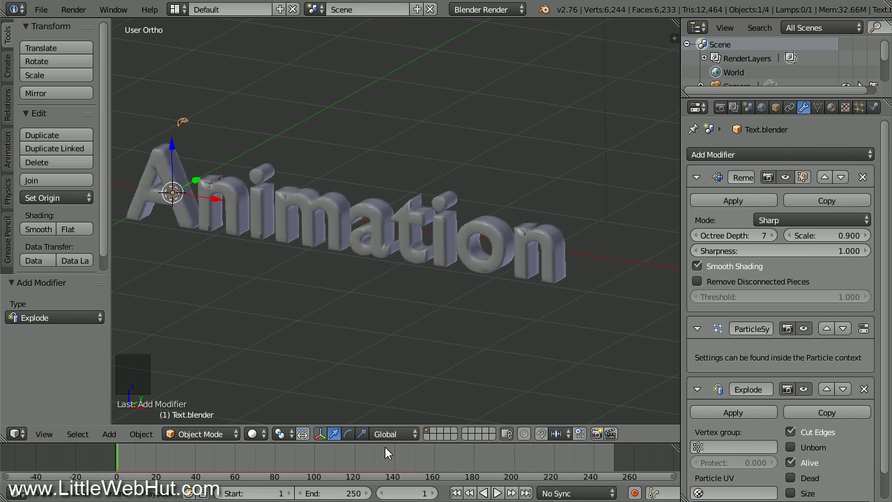
- Scrub the timeline to frame 130 and add a Solidify modifier to the Blender text
{"action": "left_click_drag", "start_coordinate": [122, 462], "coordinate": [375, 472]}
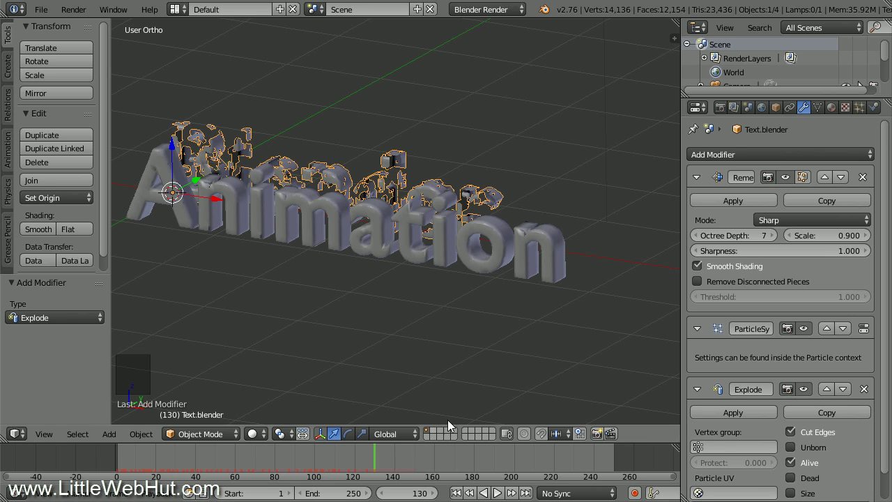
{"action": "left_click", "coordinate": [761, 153]}
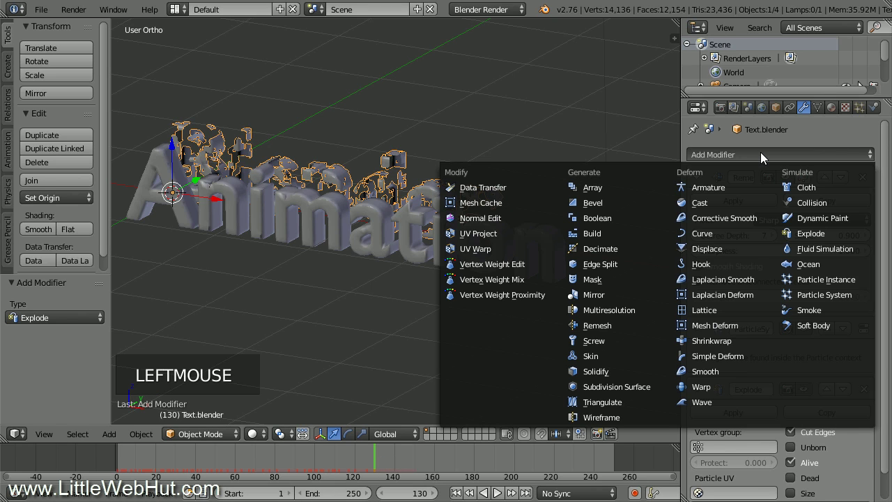
{"action": "left_click", "coordinate": [633, 371]}
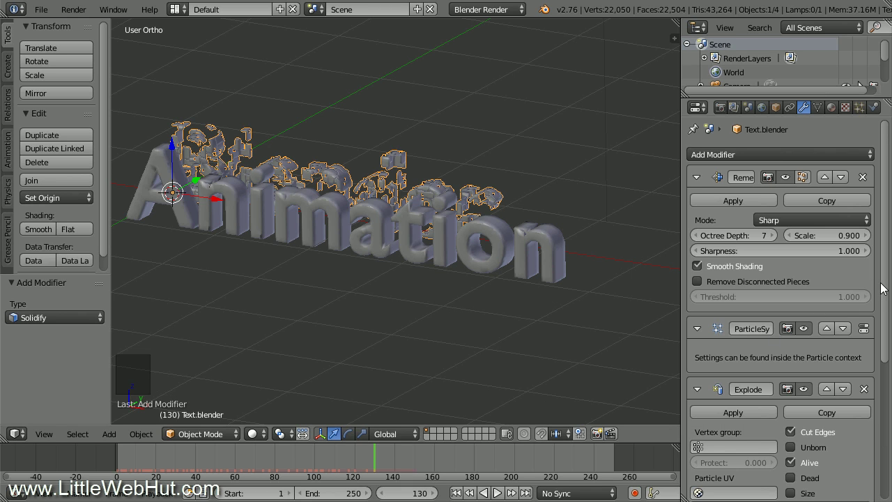
{"action": "left_click_drag", "start_coordinate": [885, 288], "coordinate": [890, 443]}
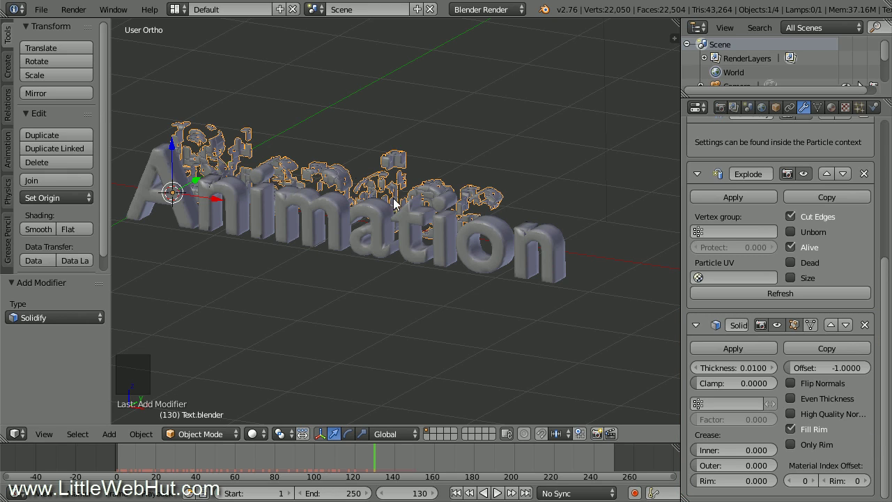
- Save the project in C:\demo under the new file name transform
{"action": "left_click", "coordinate": [42, 13]}
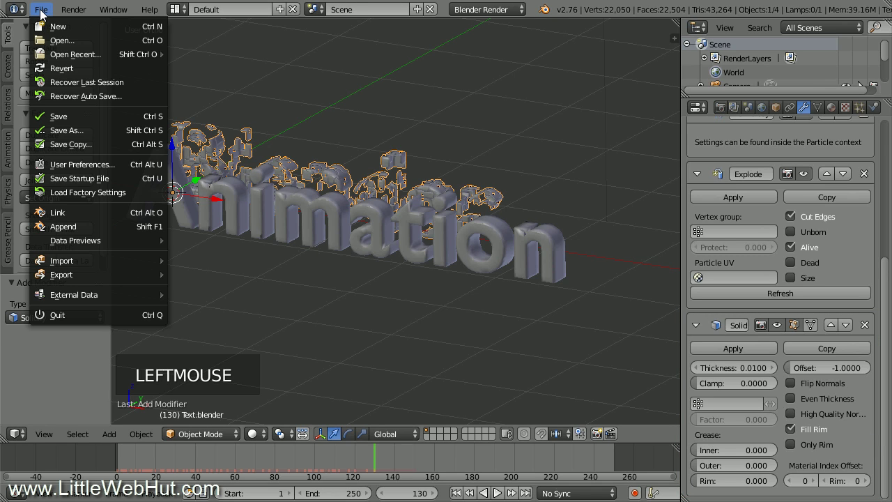
{"action": "left_click", "coordinate": [97, 131]}
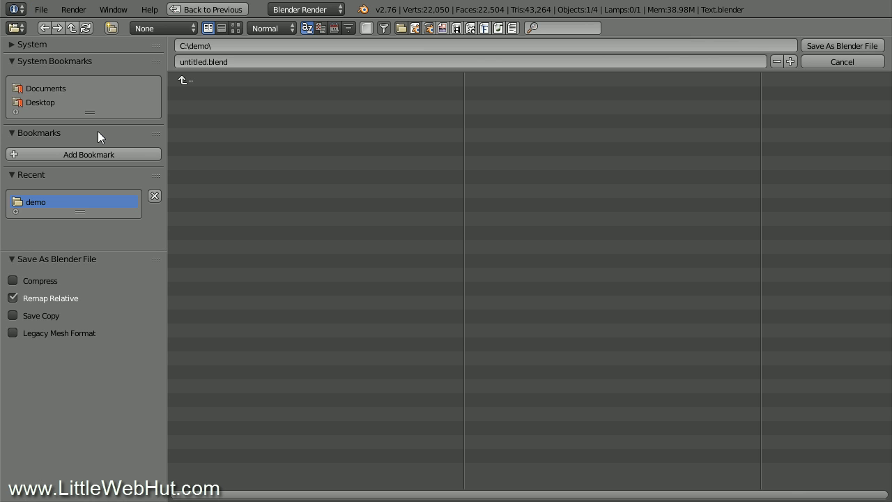
{"action": "left_click", "coordinate": [190, 60]}
{"action": "double_click", "coordinate": [191, 60]}
{"action": "type", "text": "transform"}
{"action": "key", "text": "Return"}
{"action": "left_click", "coordinate": [836, 45]}
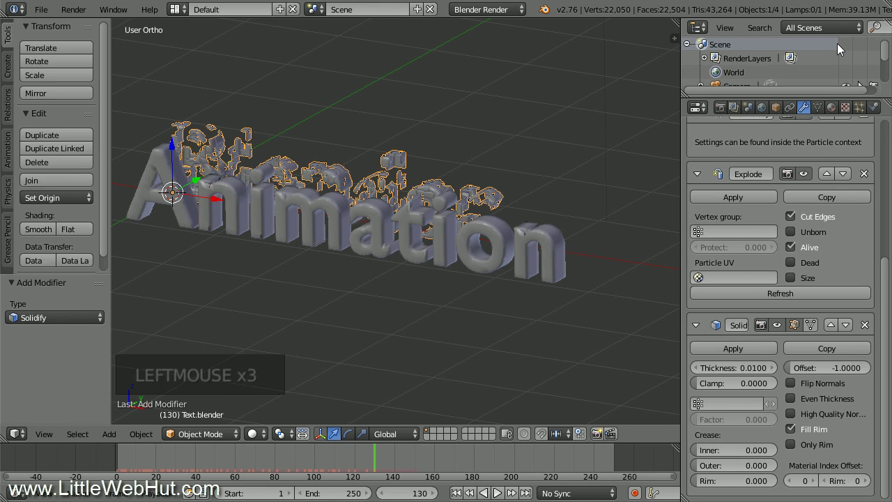
- Move the Animation text over the Blender text, about 0.762 along Y and -0.591 along X
{"action": "right_click", "coordinate": [551, 246]}
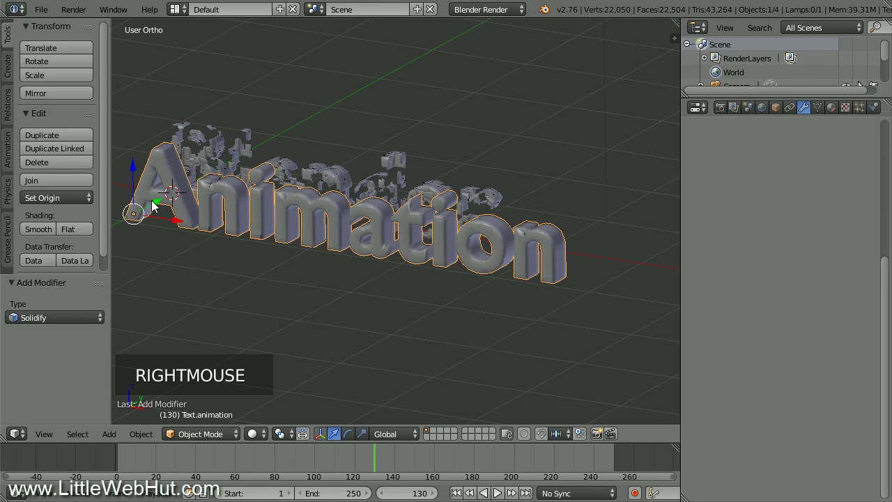
{"action": "left_click_drag", "start_coordinate": [154, 206], "coordinate": [186, 165]}
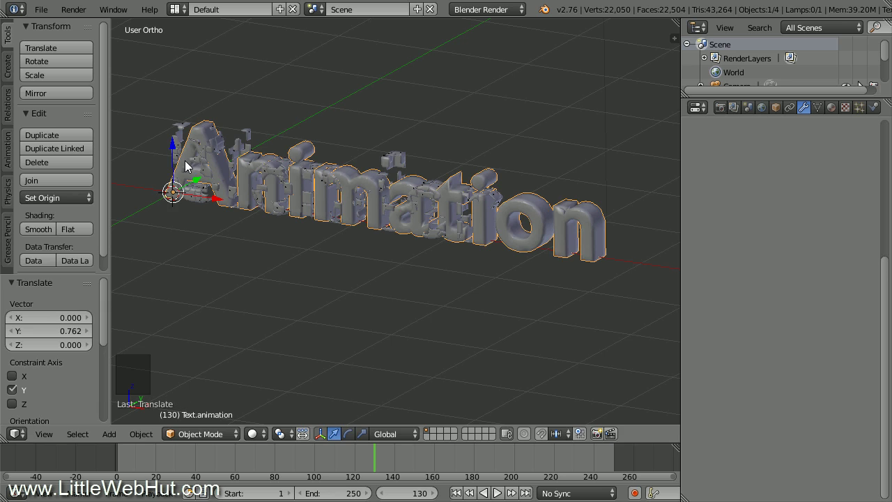
{"action": "left_click_drag", "start_coordinate": [216, 201], "coordinate": [160, 197]}
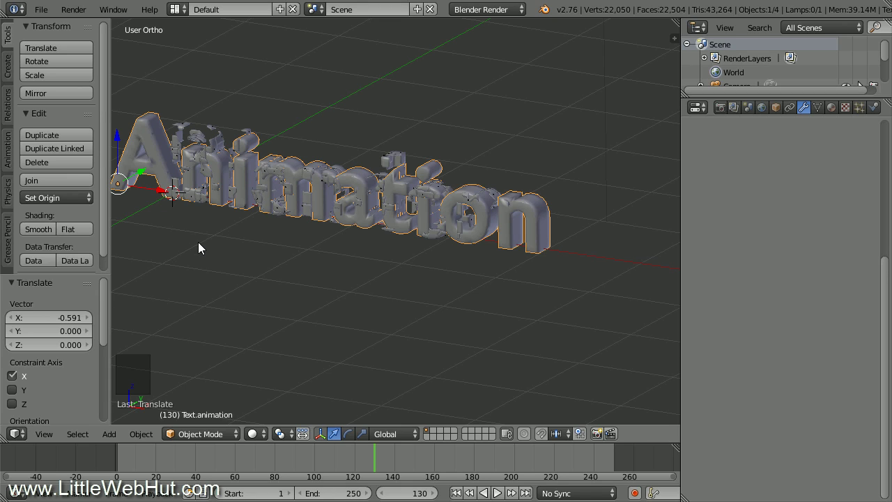
- Add a particle system to the Animation text with Use Modifier Stack enabled and the particle number set to 500
{"action": "left_click", "coordinate": [858, 110]}
{"action": "left_click", "coordinate": [766, 199]}
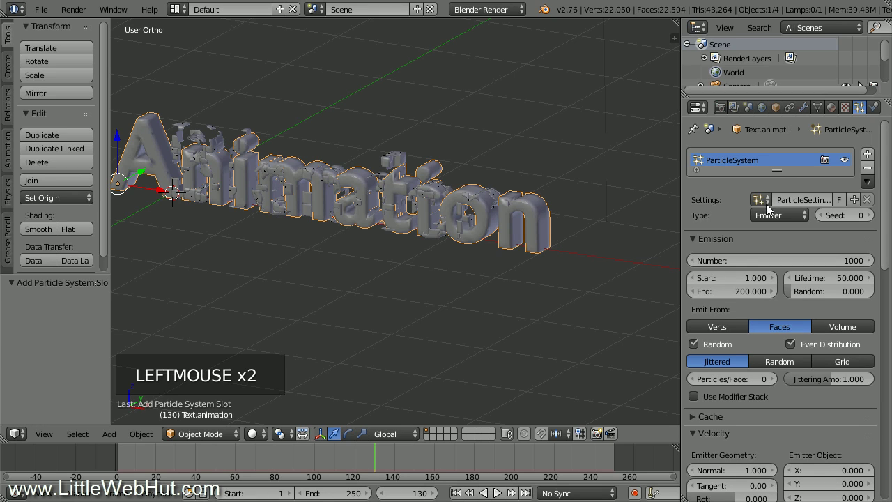
{"action": "left_click", "coordinate": [695, 396]}
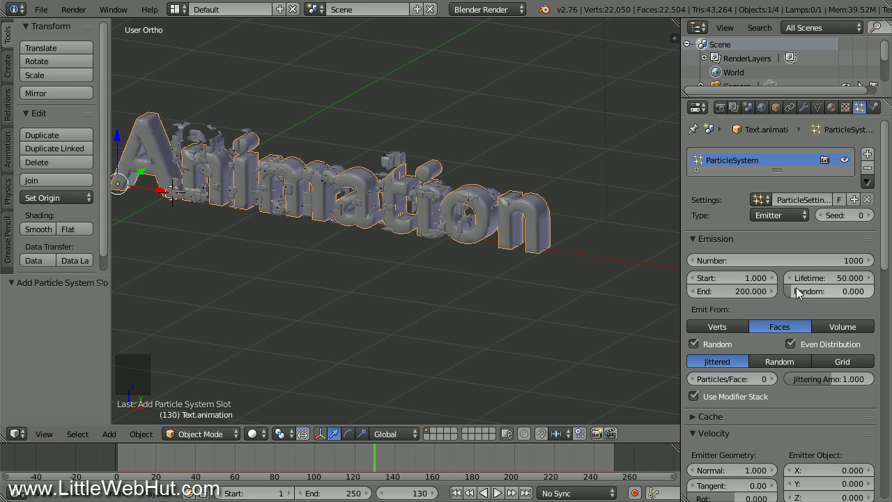
{"action": "left_click", "coordinate": [809, 258]}
{"action": "type", "text": "500"}
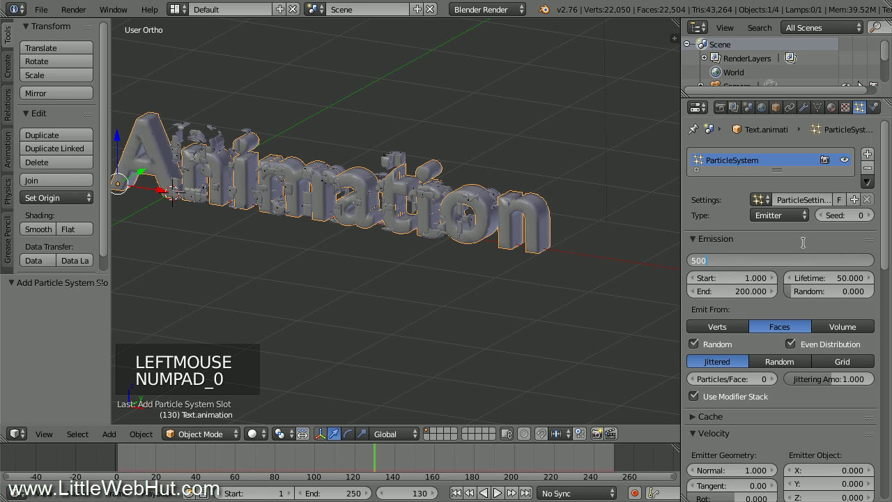
{"action": "key", "text": "Return"}
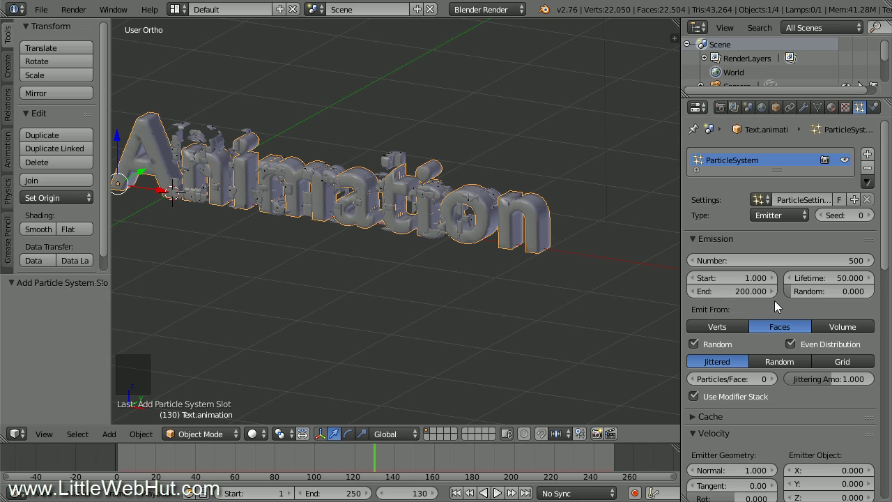
- Set the Animation text's particle emission to start at frame 100 and end at frame 150
{"action": "left_click", "coordinate": [761, 278]}
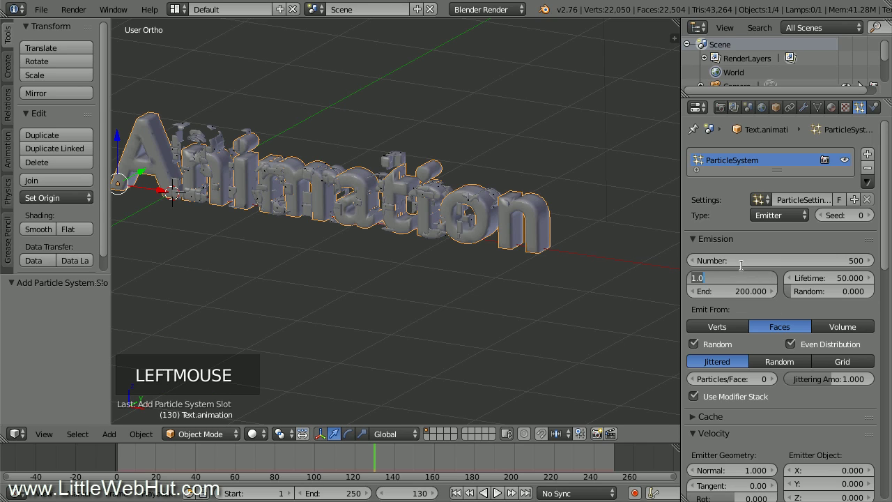
{"action": "type", "text": "100"}
{"action": "key", "text": "Return"}
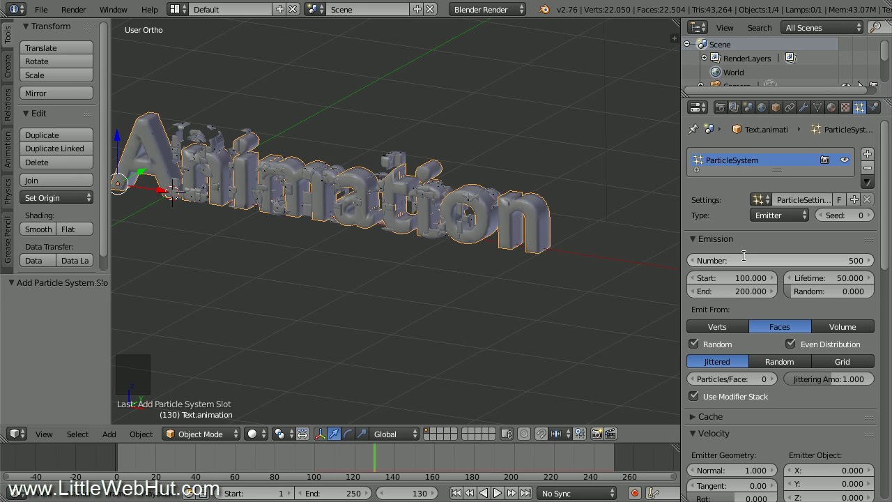
{"action": "left_click", "coordinate": [748, 288]}
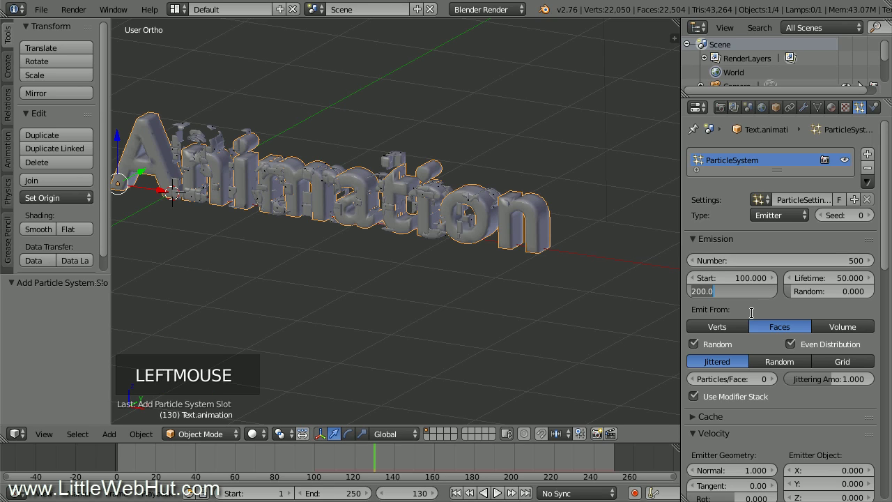
{"action": "type", "text": "150"}
{"action": "key", "text": "Return"}
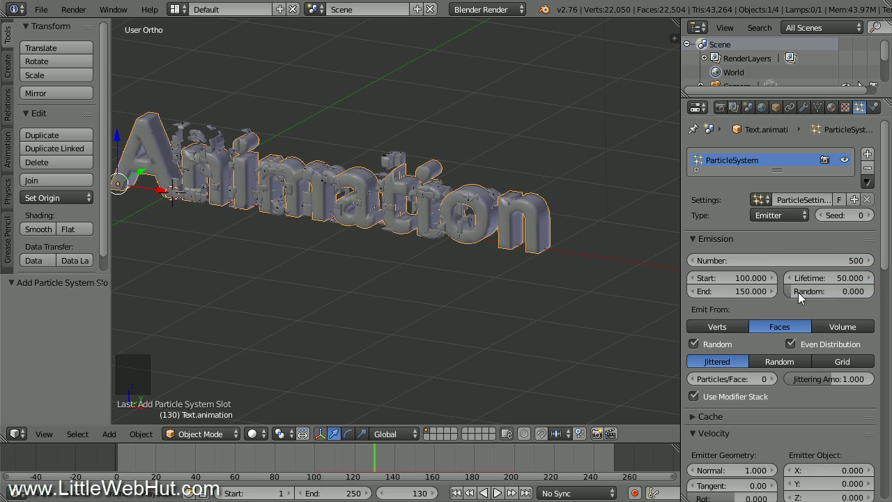
- Switch the Animation text's particle physics to Keyed and add a key targeting Text.blender
{"action": "left_click_drag", "start_coordinate": [886, 241], "coordinate": [885, 355]}
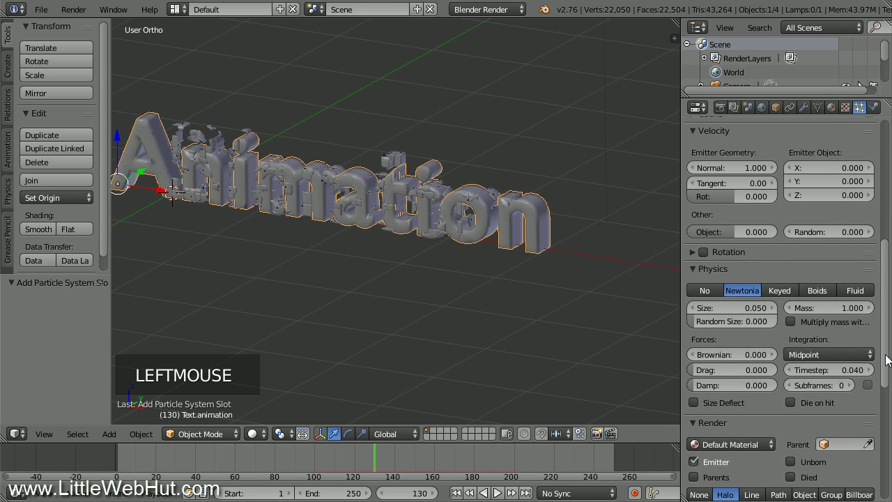
{"action": "left_click", "coordinate": [788, 289]}
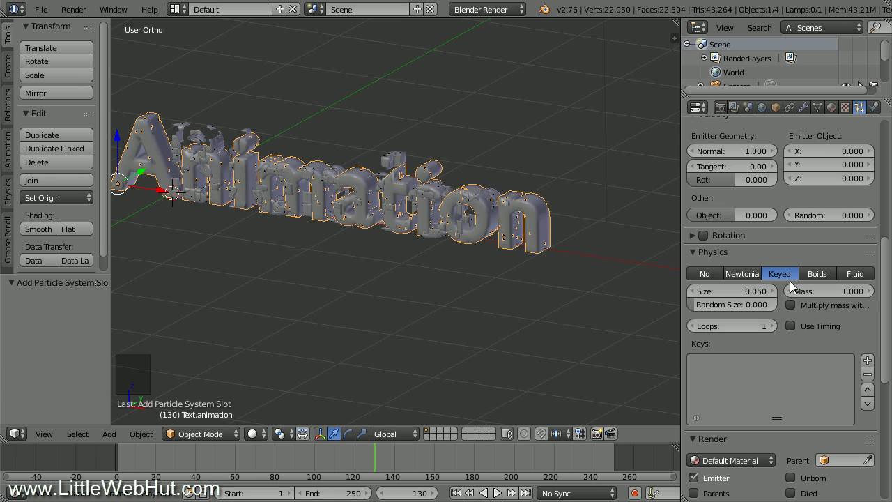
{"action": "left_click", "coordinate": [868, 360]}
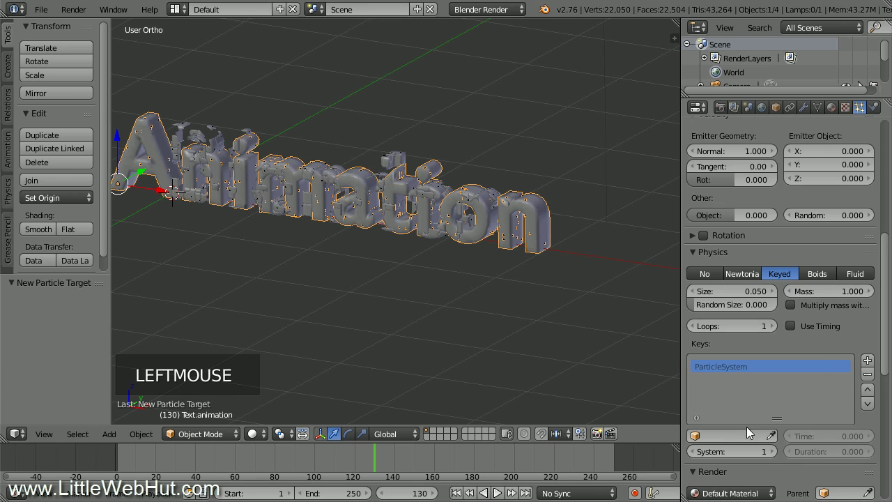
{"action": "left_click", "coordinate": [739, 437]}
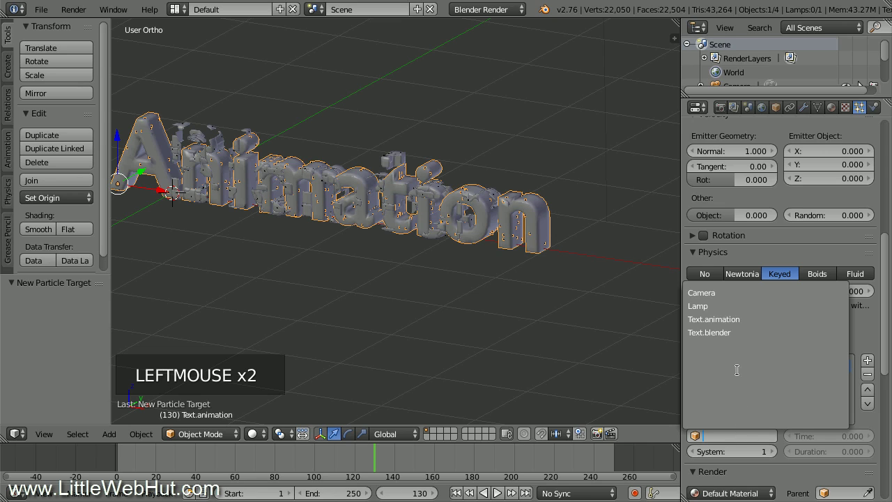
{"action": "left_click", "coordinate": [744, 333]}
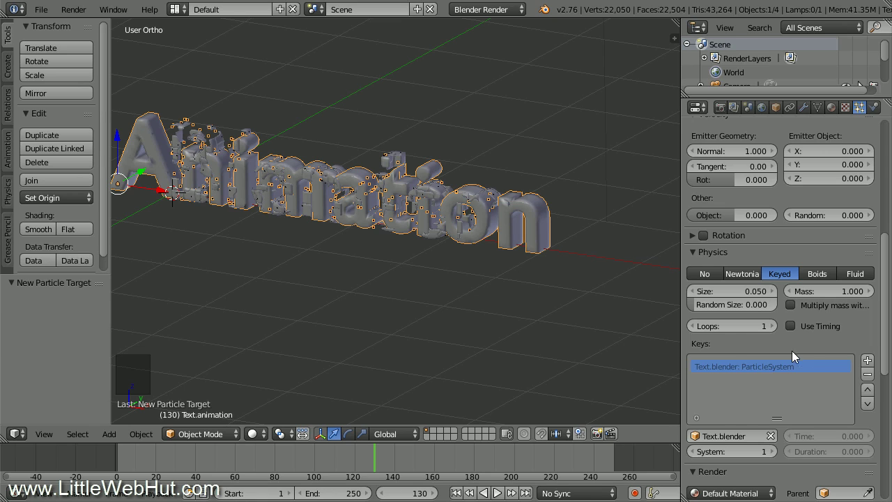
- Add a second particle key targeting Text.animation
{"action": "left_click", "coordinate": [867, 360]}
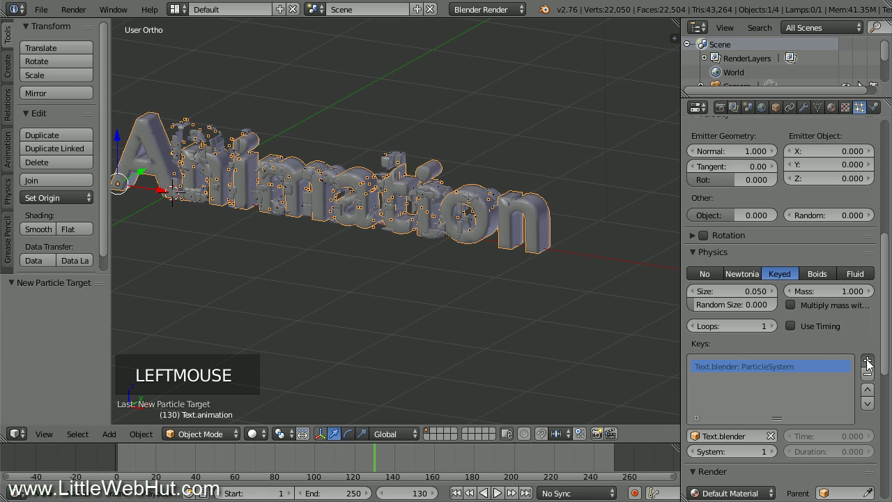
{"action": "left_click", "coordinate": [750, 434]}
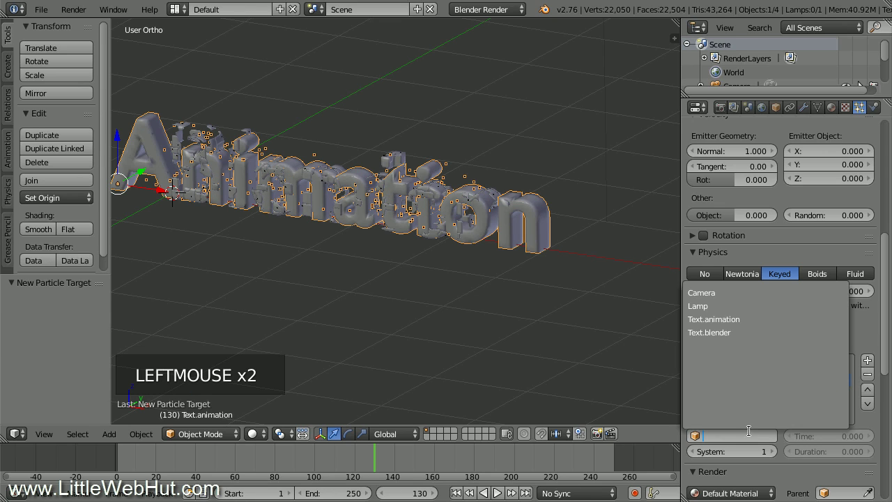
{"action": "left_click", "coordinate": [763, 319]}
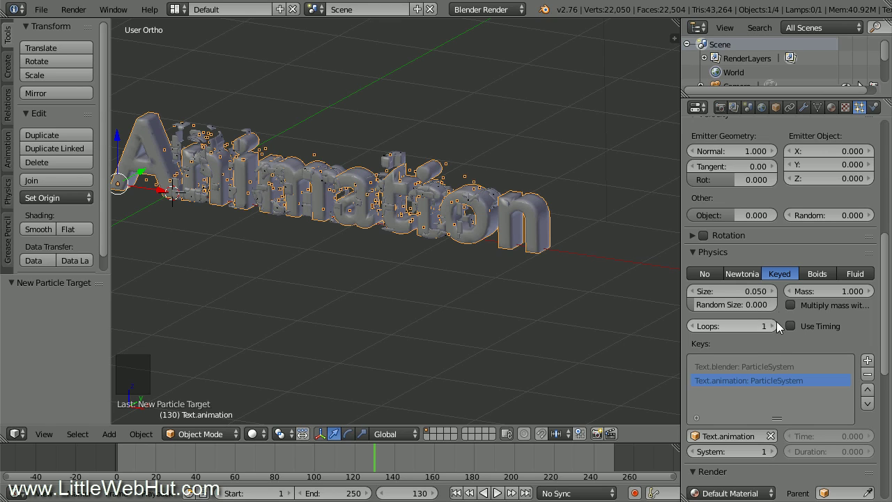
- Add an Explode modifier to the Animation text
{"action": "left_click", "coordinate": [804, 107]}
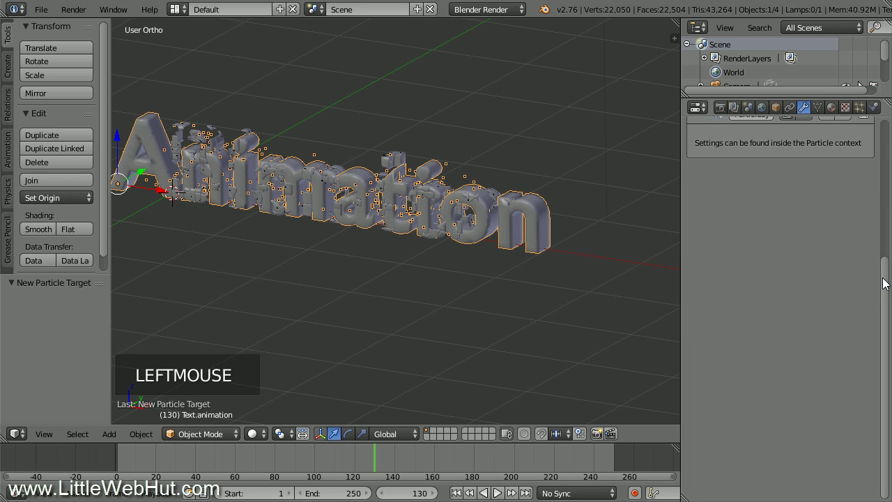
{"action": "left_click_drag", "start_coordinate": [884, 275], "coordinate": [882, 174]}
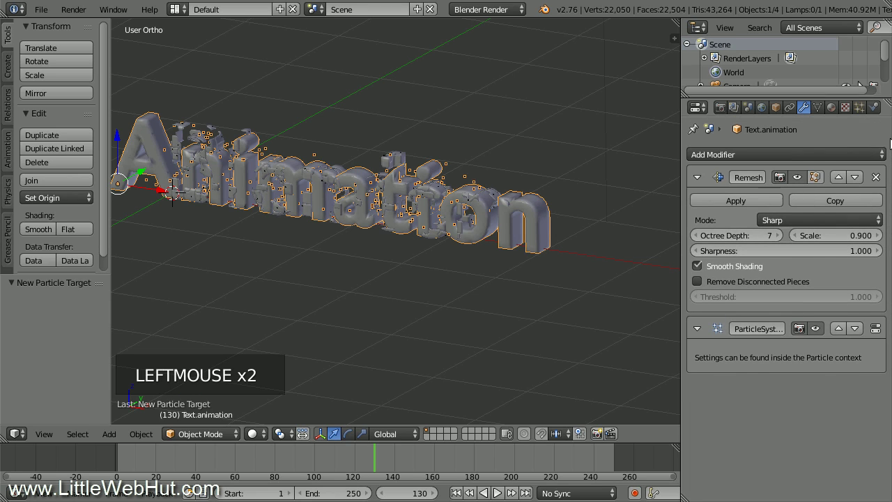
{"action": "left_click", "coordinate": [790, 154]}
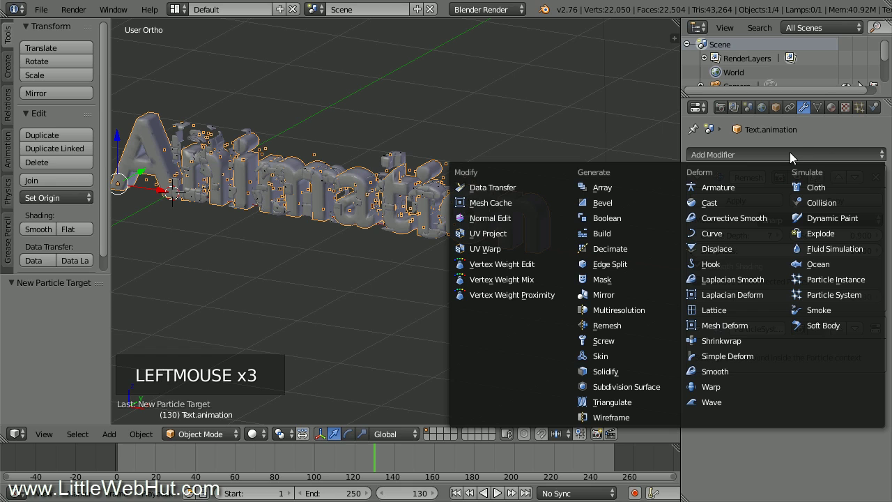
{"action": "left_click", "coordinate": [837, 233]}
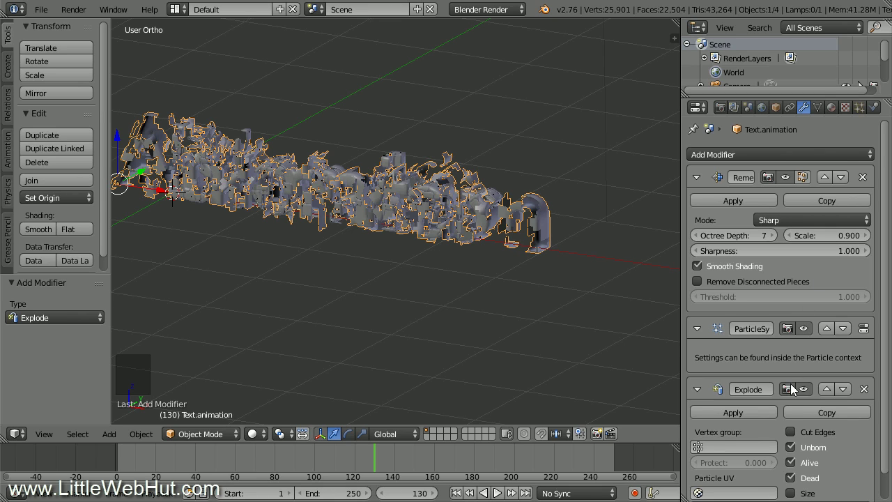
- Turn off Unborn and enable Cut Edges in the Animation text's Explode modifier, and add a Solidify modifier
{"action": "left_click", "coordinate": [792, 447]}
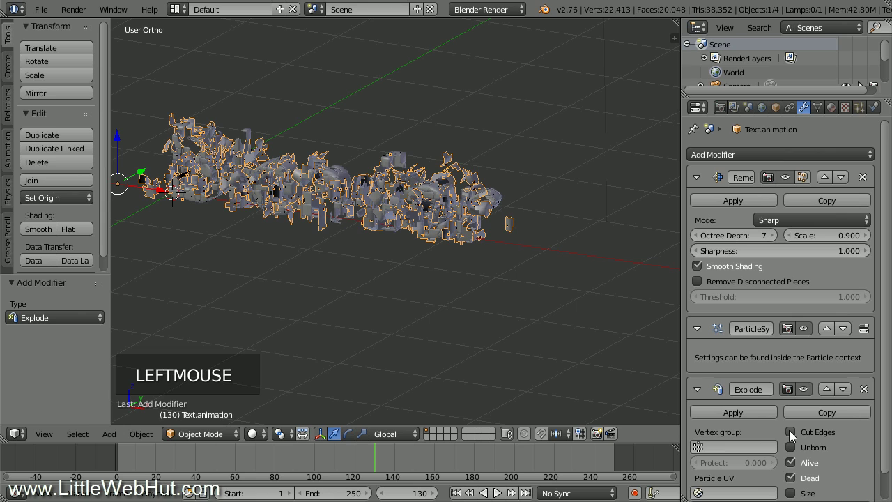
{"action": "left_click", "coordinate": [790, 432]}
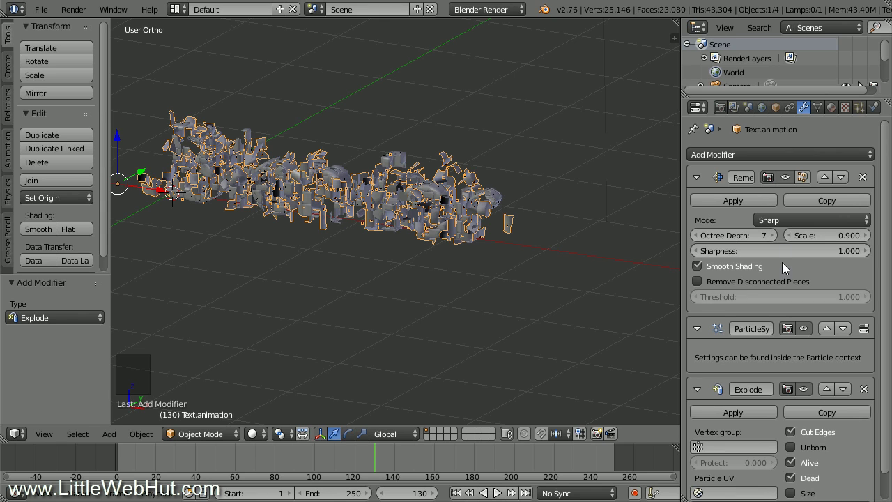
{"action": "left_click", "coordinate": [782, 153]}
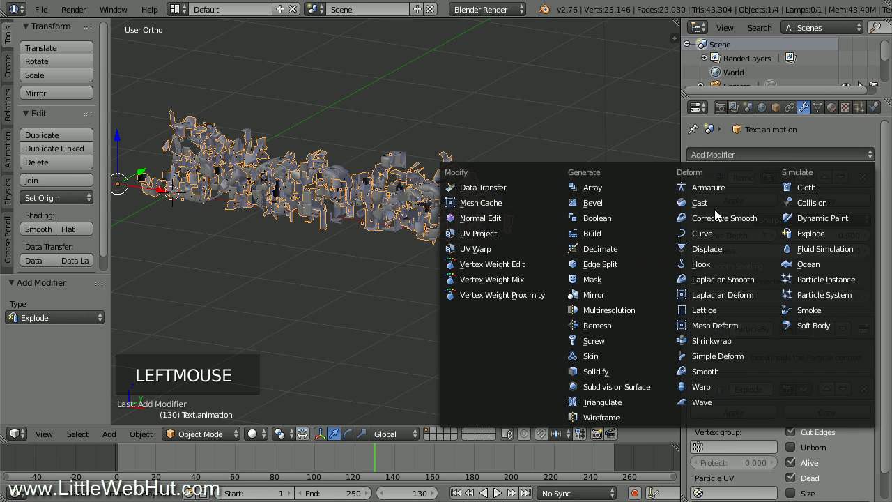
{"action": "left_click", "coordinate": [622, 368]}
{"action": "left_click_drag", "start_coordinate": [884, 290], "coordinate": [884, 446]}
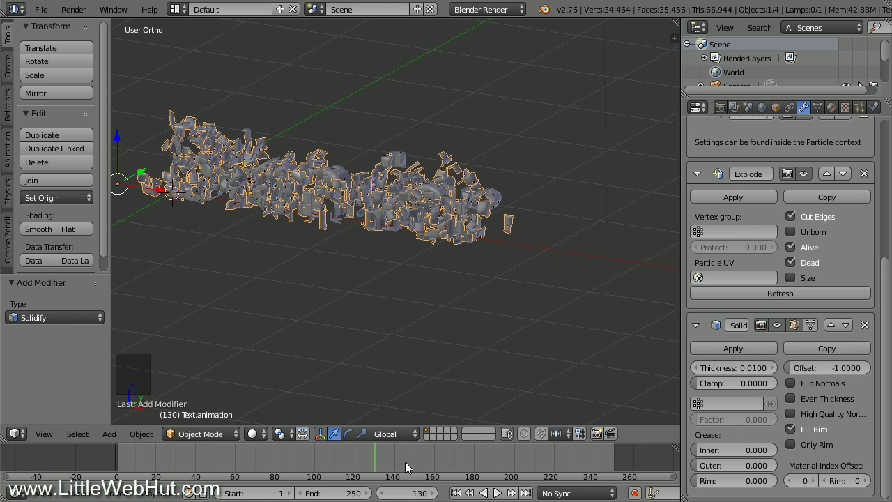
- Play back the animation from about frame 100 to check the text transformation
{"action": "left_click", "coordinate": [313, 465]}
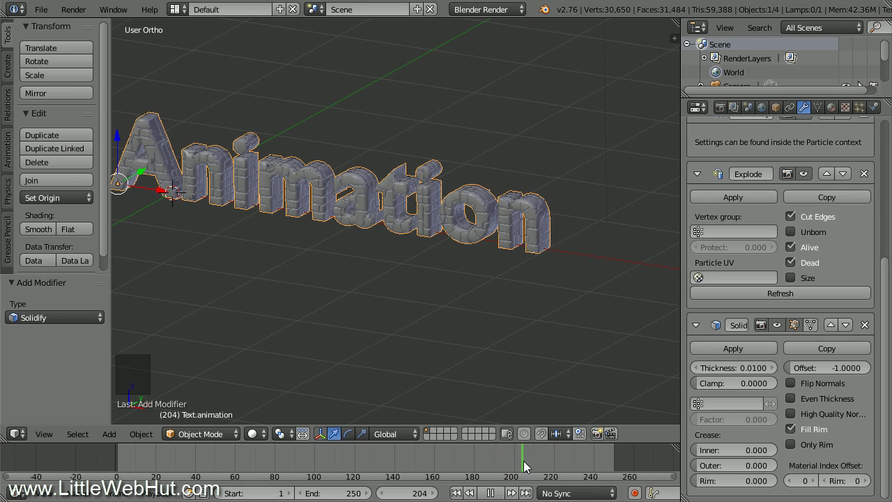
{"action": "key", "text": "alt+a"}
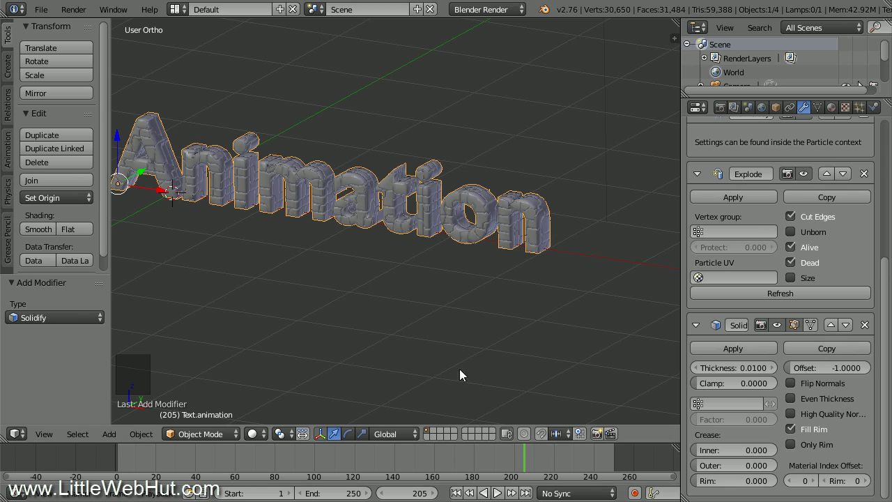
- Add a Turbulence force field and move it about 1.73 along X to the middle of the text
{"action": "key", "text": "shift+a"}
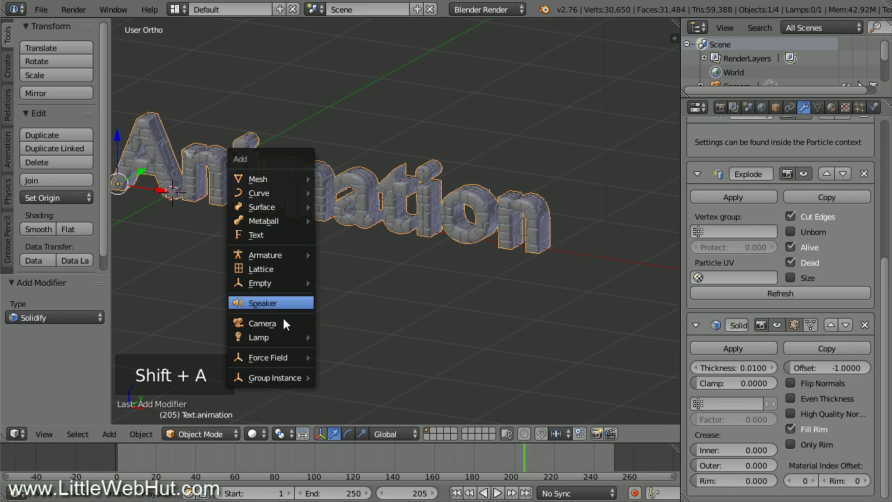
{"action": "mouse_move", "coordinate": [284, 357]}
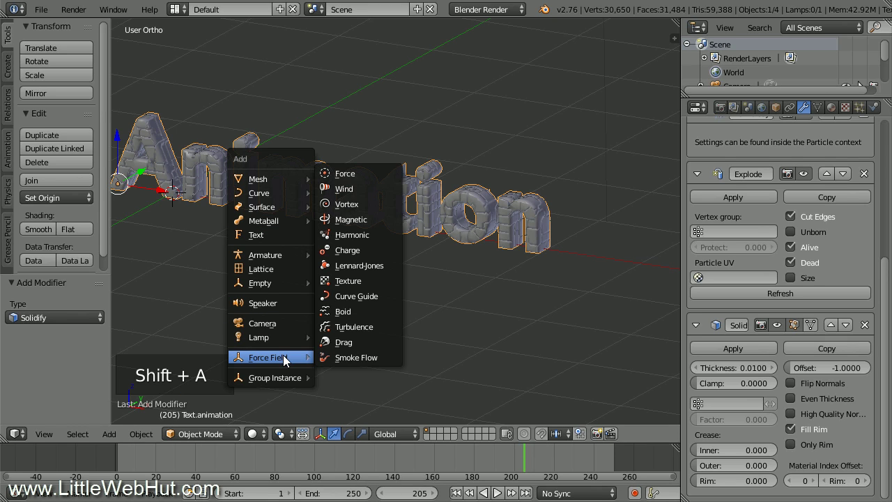
{"action": "left_click", "coordinate": [377, 328]}
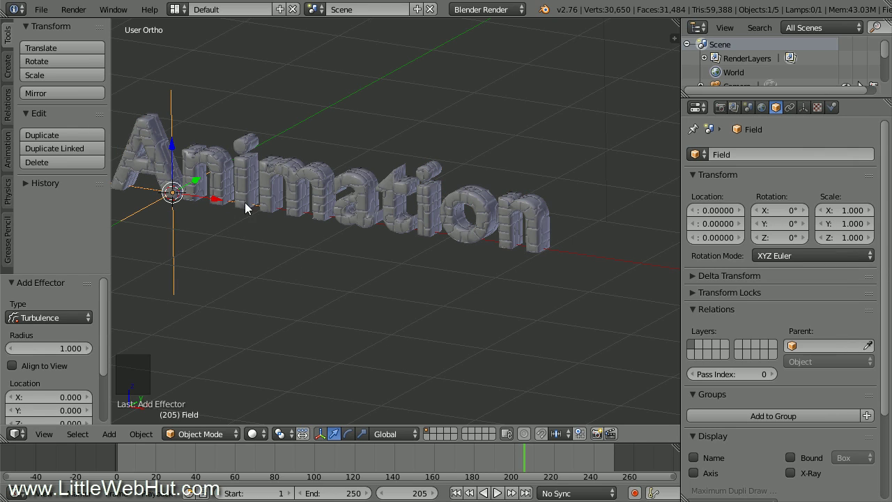
{"action": "left_click_drag", "start_coordinate": [218, 201], "coordinate": [375, 238]}
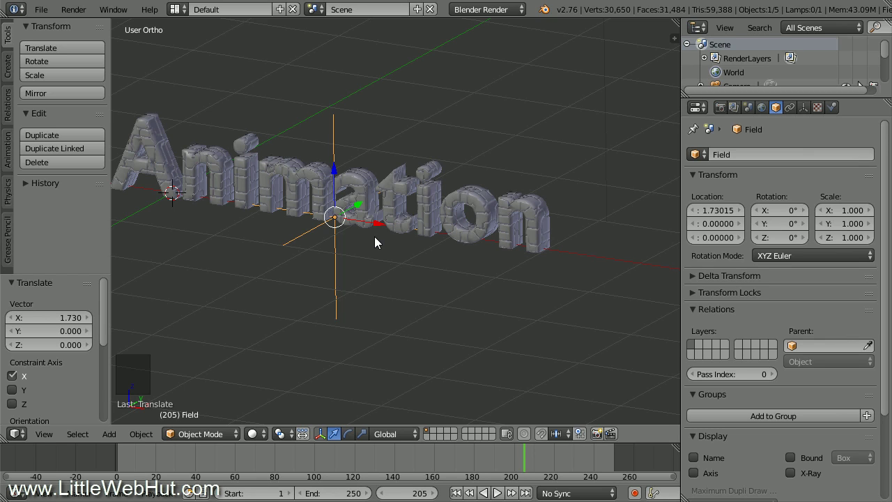
- Insert a keyframe for the turbulence field's Strength of 1.000 at frame 90
{"action": "left_click", "coordinate": [421, 493]}
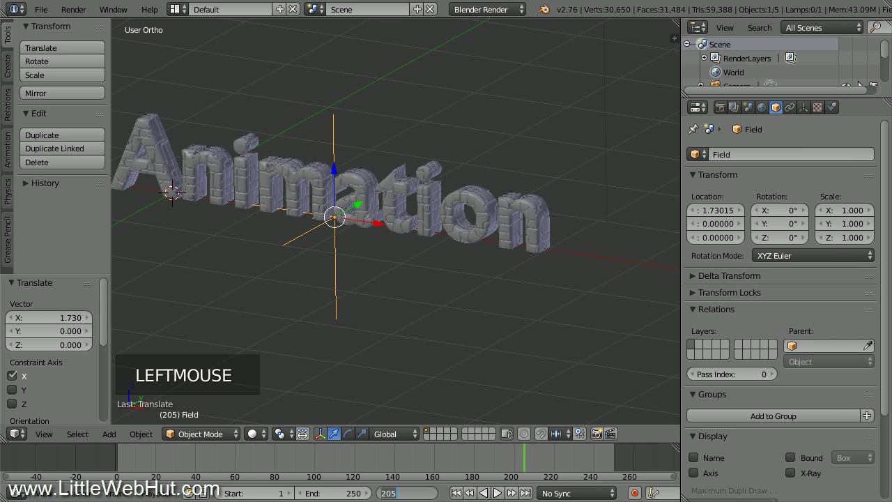
{"action": "type", "text": "90"}
{"action": "key", "text": "Return"}
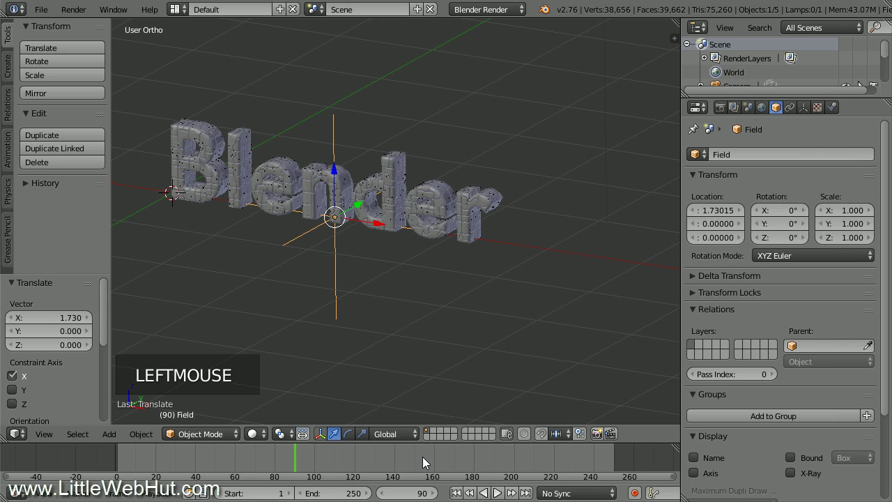
{"action": "left_click", "coordinate": [833, 109]}
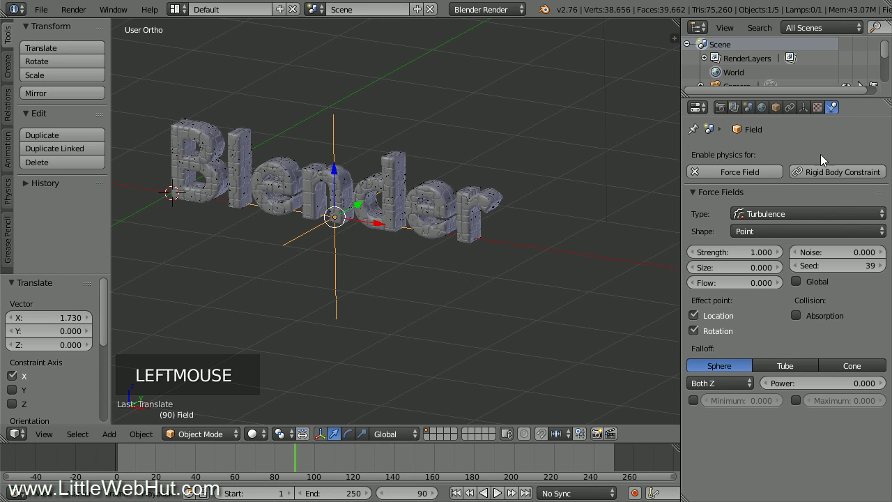
{"action": "right_click", "coordinate": [735, 251]}
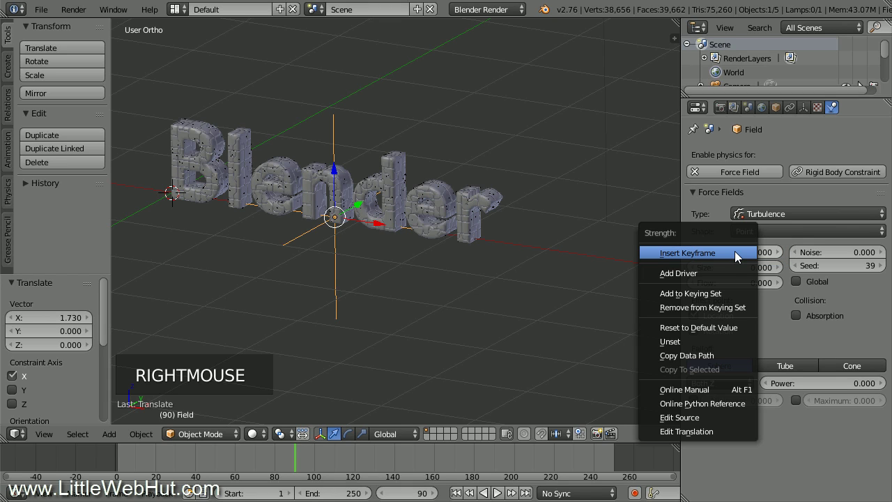
{"action": "left_click", "coordinate": [735, 252]}
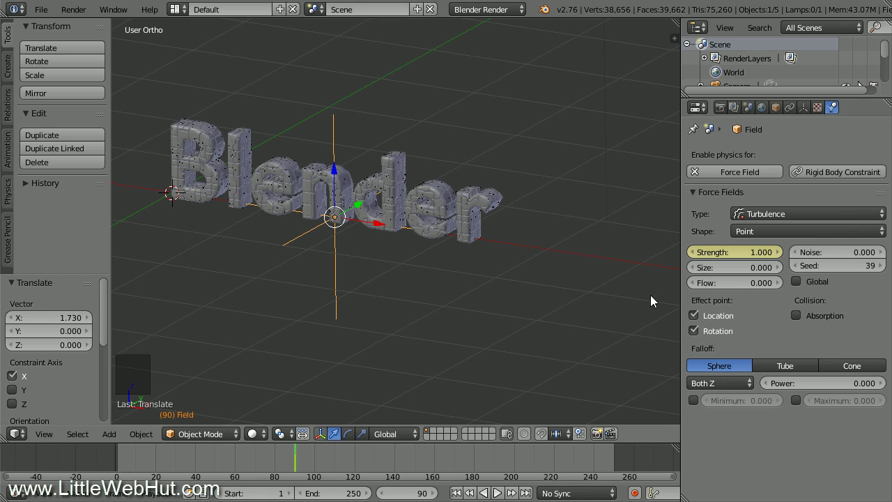
- Set the turbulence Strength to 0 at frame 89 and insert a keyframe for it
{"action": "left_click", "coordinate": [382, 493]}
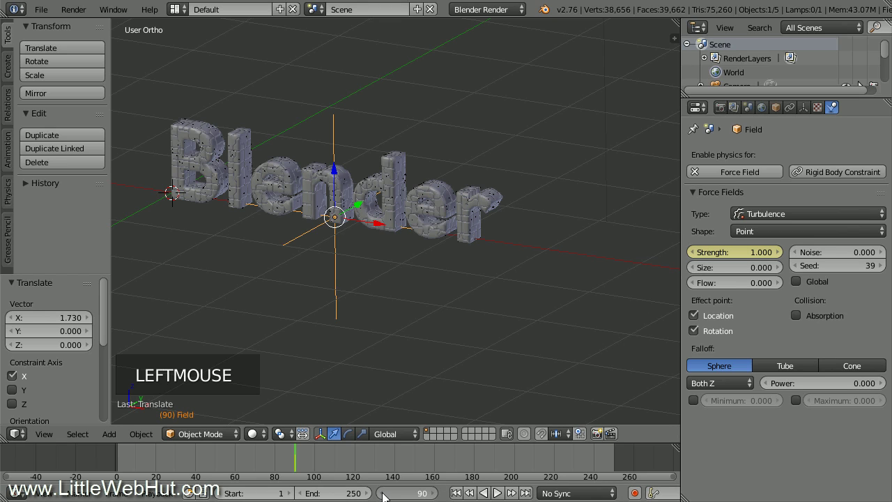
{"action": "left_click", "coordinate": [736, 253]}
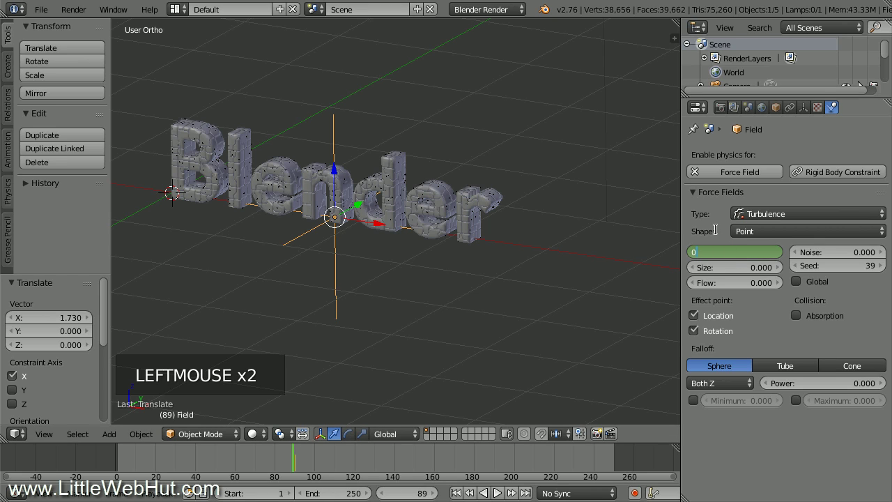
{"action": "right_click", "coordinate": [721, 251]}
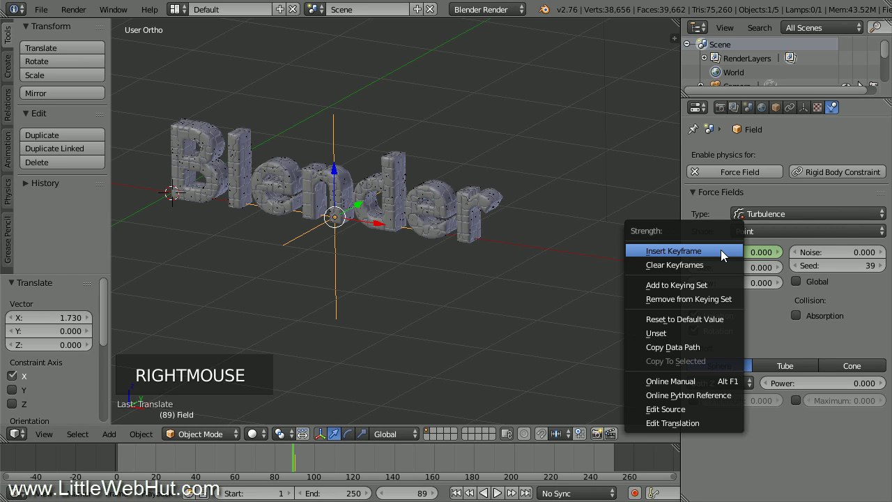
{"action": "left_click", "coordinate": [721, 251]}
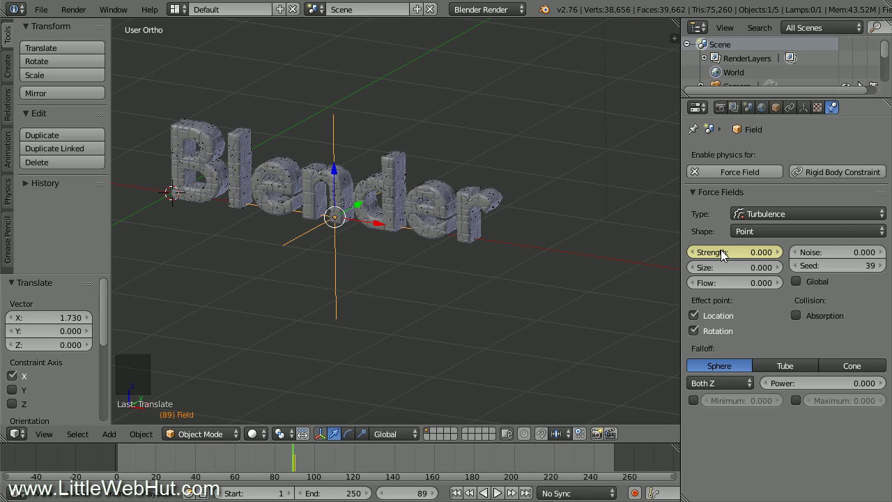
- Set the turbulence Strength to 0 at frame 120 and insert a keyframe for it
{"action": "left_click", "coordinate": [409, 495]}
{"action": "type", "text": "120"}
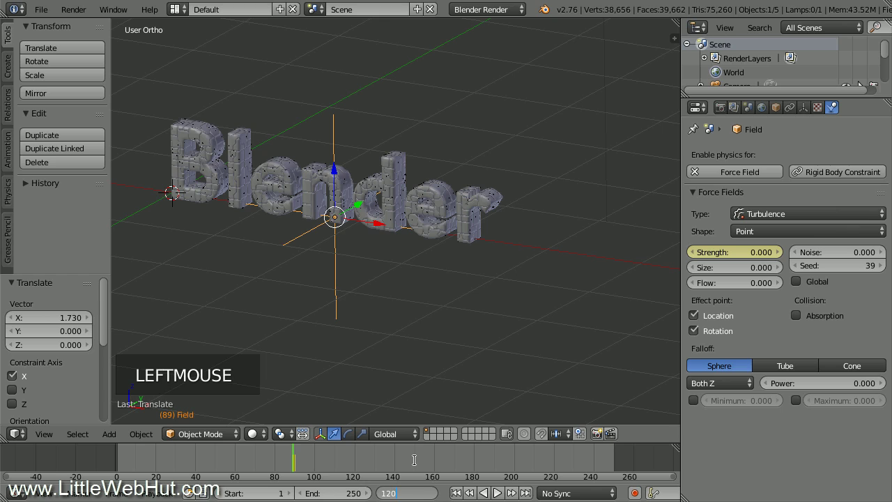
{"action": "key", "text": "Return"}
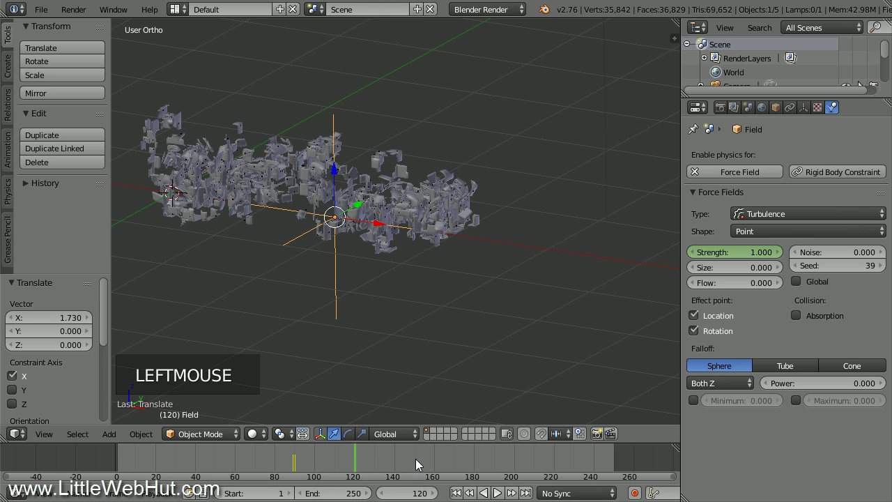
{"action": "left_click", "coordinate": [727, 251]}
{"action": "type", "text": "0"}
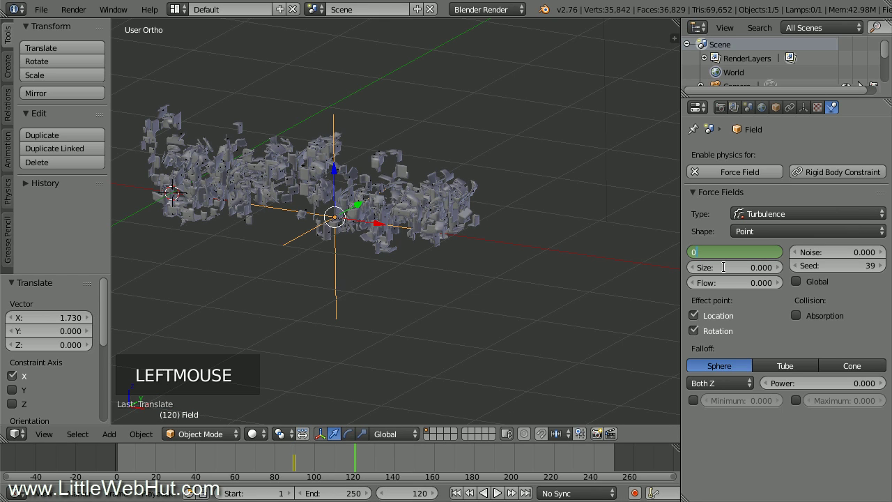
{"action": "key", "text": "Return"}
{"action": "right_click", "coordinate": [725, 252]}
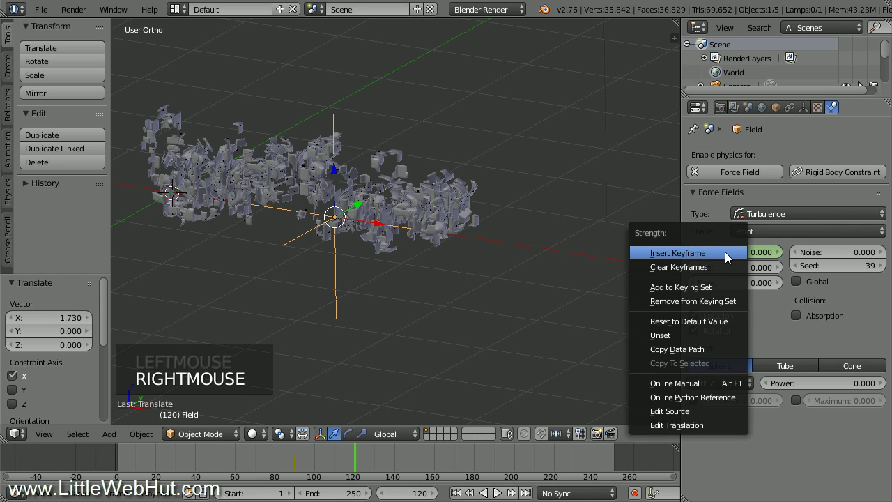
{"action": "left_click", "coordinate": [725, 252]}
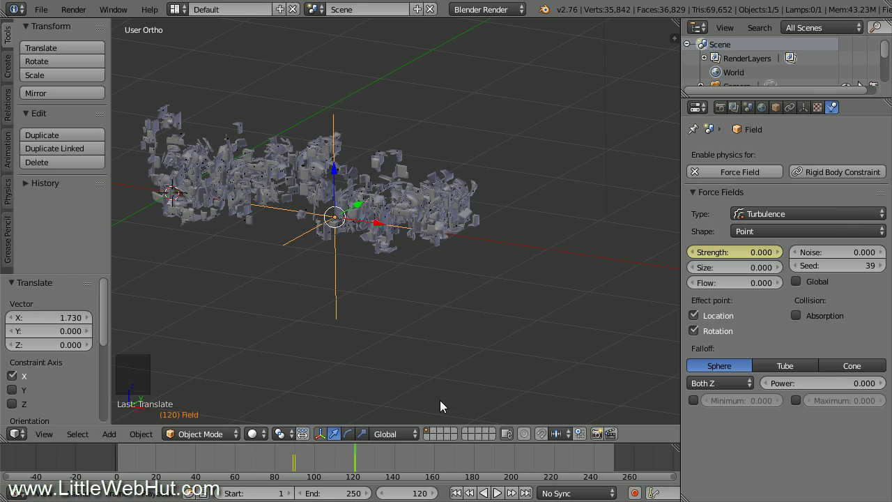
- Add a plane mesh and, in front view, lower it about 0.033 along Z to sit beneath the Blender text
{"action": "mouse_move", "coordinate": [291, 467]}
{"action": "left_mouse_down"}
{"action": "mouse_move", "coordinate": [357, 462]}
{"action": "mouse_move", "coordinate": [304, 462]}
{"action": "mouse_move", "coordinate": [290, 470]}
{"action": "left_mouse_up"}
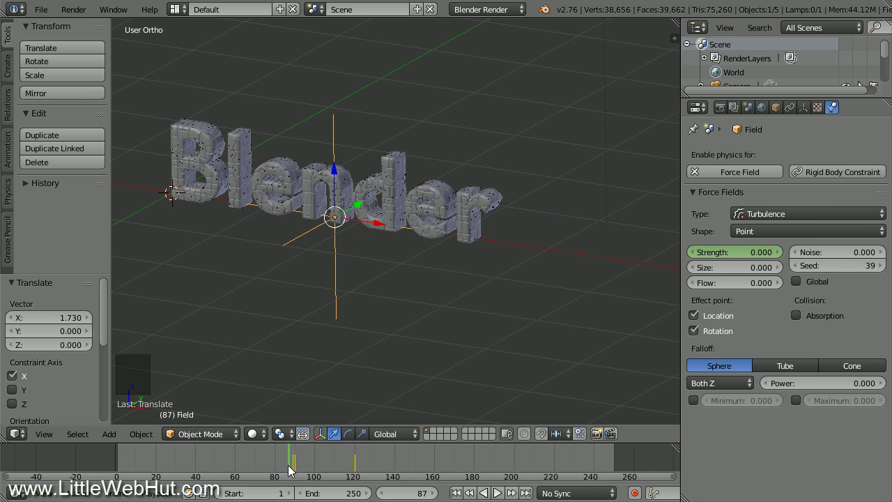
{"action": "key", "text": "KP_1"}
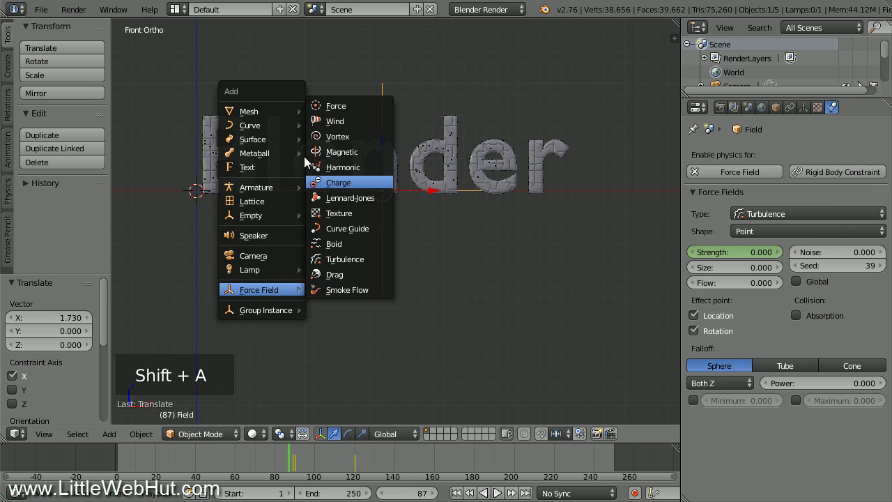
{"action": "mouse_move", "coordinate": [286, 110]}
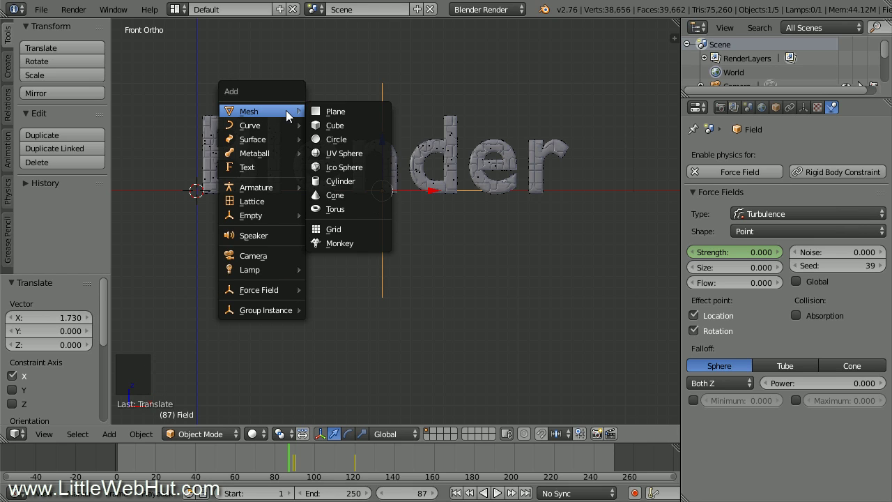
{"action": "left_click", "coordinate": [349, 112]}
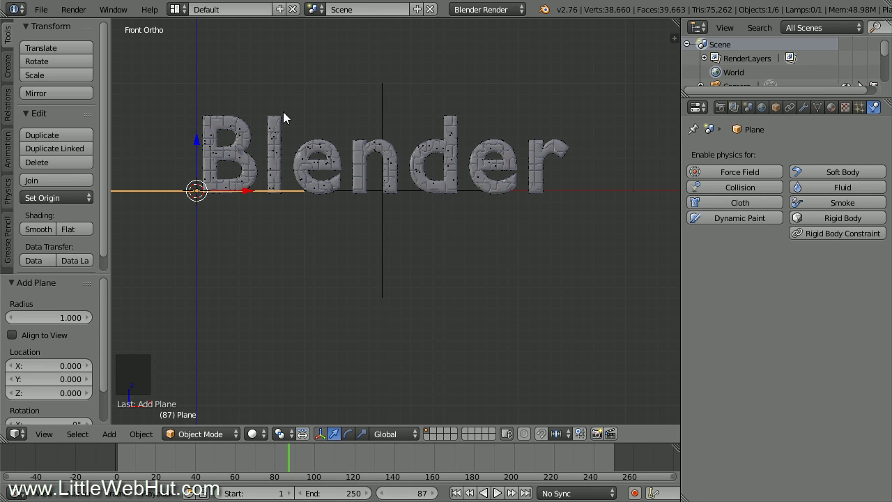
{"action": "left_click_drag", "start_coordinate": [194, 136], "coordinate": [198, 139]}
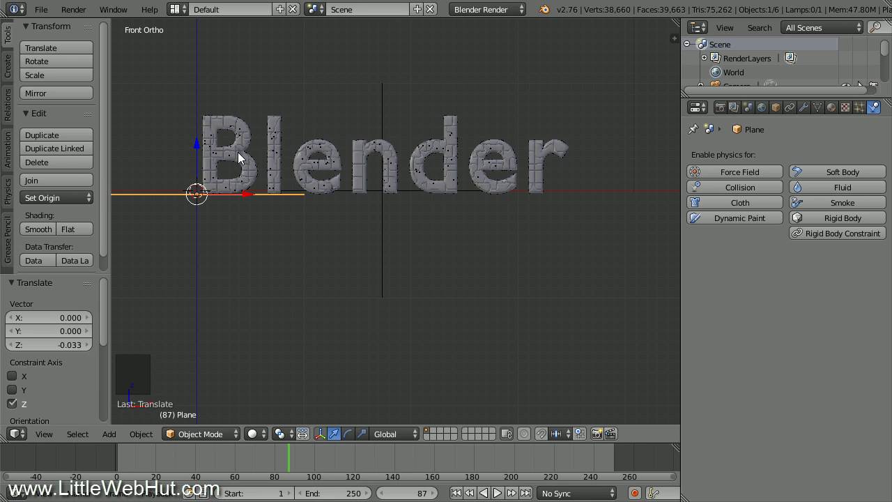
- Scale the plane by 100 and enable Collision physics on it
{"action": "type", "text": "s100"}
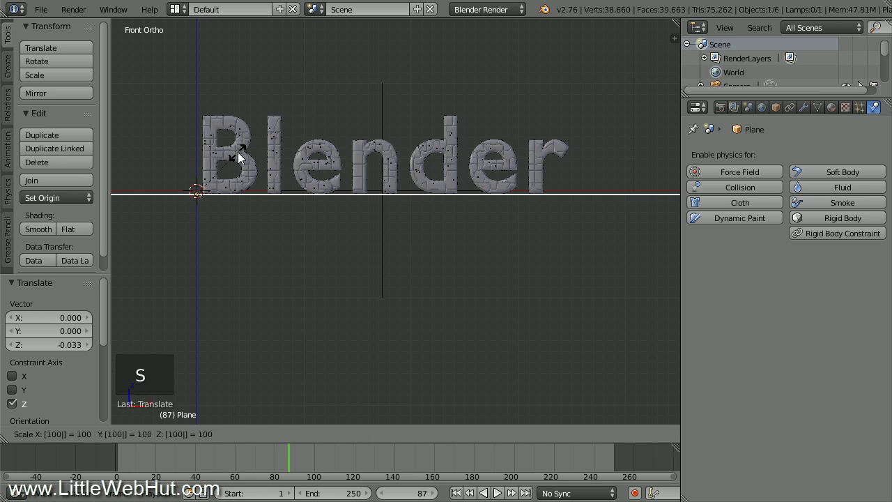
{"action": "key", "text": "Return"}
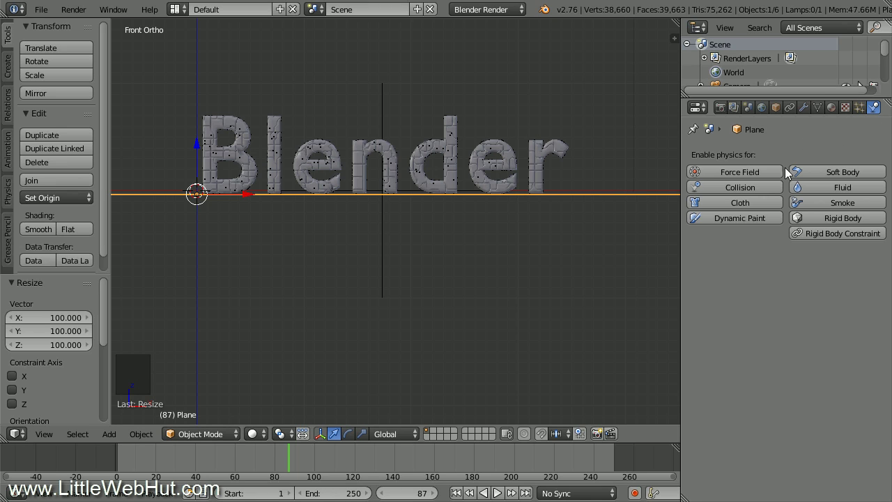
{"action": "left_click", "coordinate": [762, 187]}
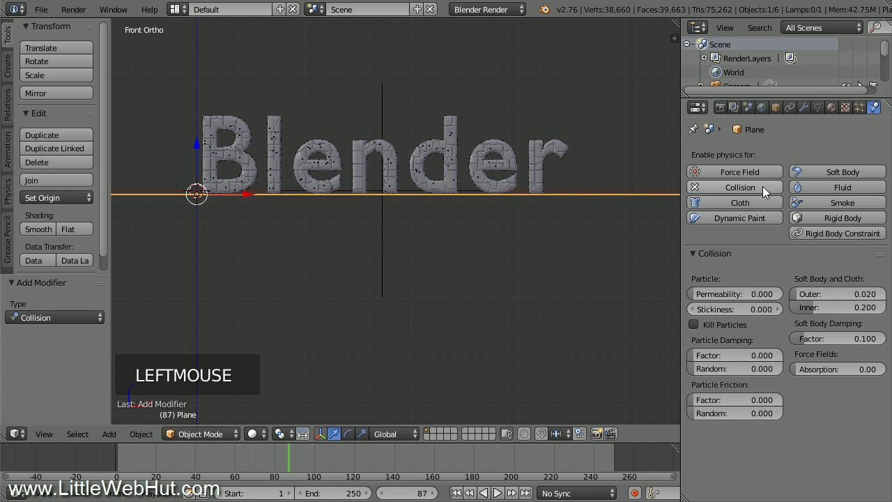
- Create a new material for the ground plane
{"action": "left_click", "coordinate": [831, 107]}
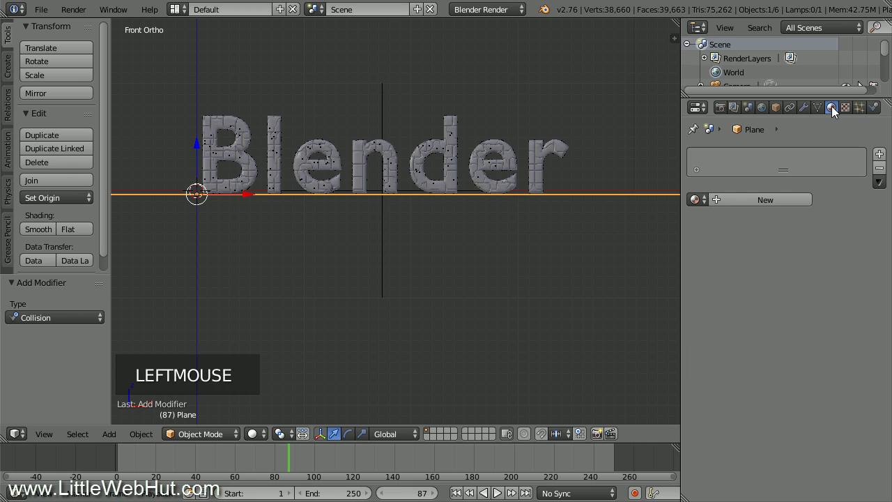
{"action": "left_click", "coordinate": [743, 199]}
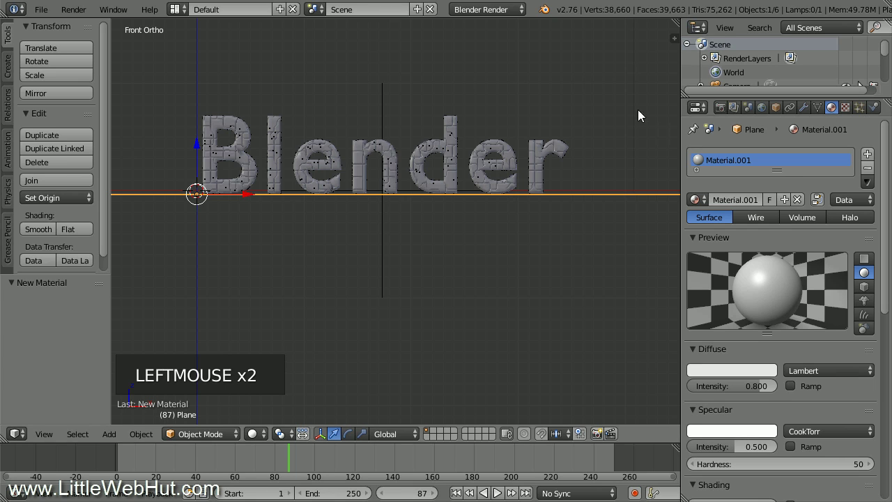
- Switch the render engine to Cycles Render and enable nodes for the ground plane's material
{"action": "left_click", "coordinate": [517, 10]}
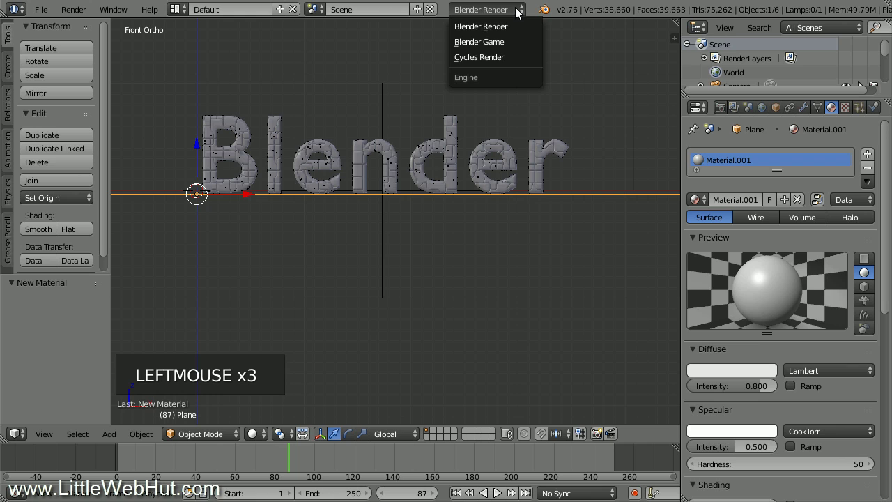
{"action": "left_click", "coordinate": [517, 57]}
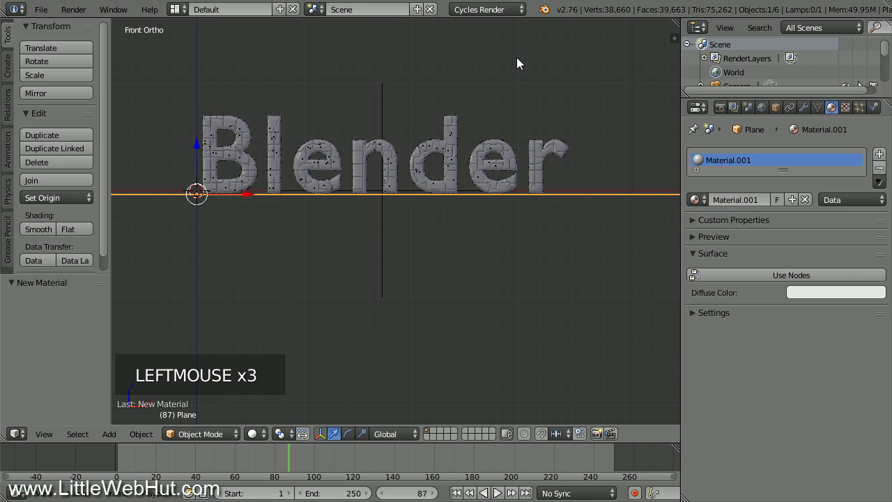
{"action": "left_click", "coordinate": [751, 276]}
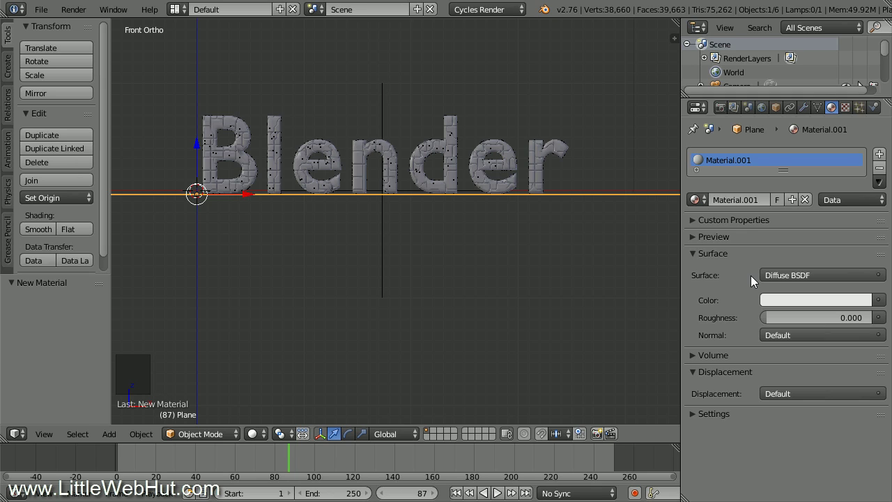
- Make the plane material's surface a Mix Shader combining Diffuse BSDF as the first shader and Glossy BSDF as the second
{"action": "left_click", "coordinate": [819, 276]}
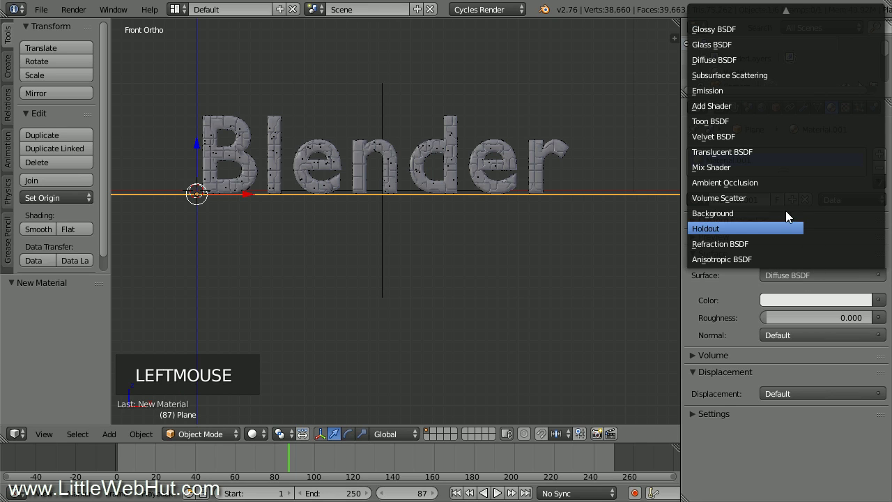
{"action": "left_click", "coordinate": [753, 168]}
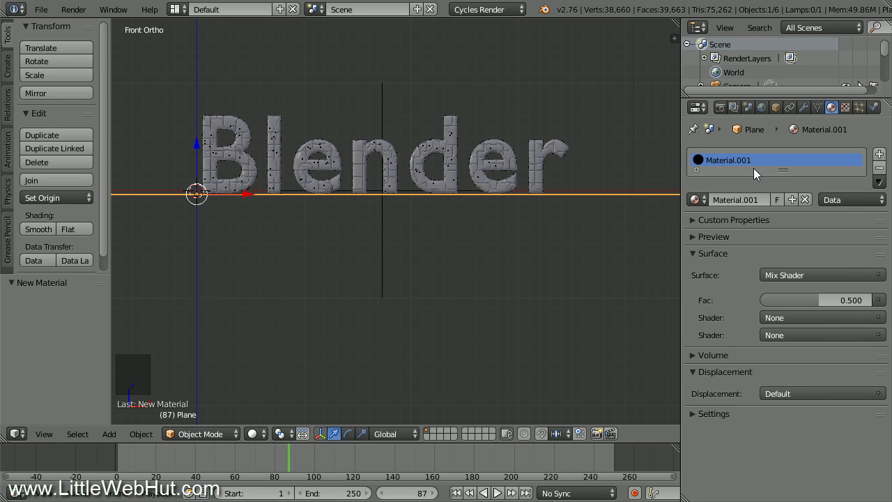
{"action": "left_click", "coordinate": [797, 317]}
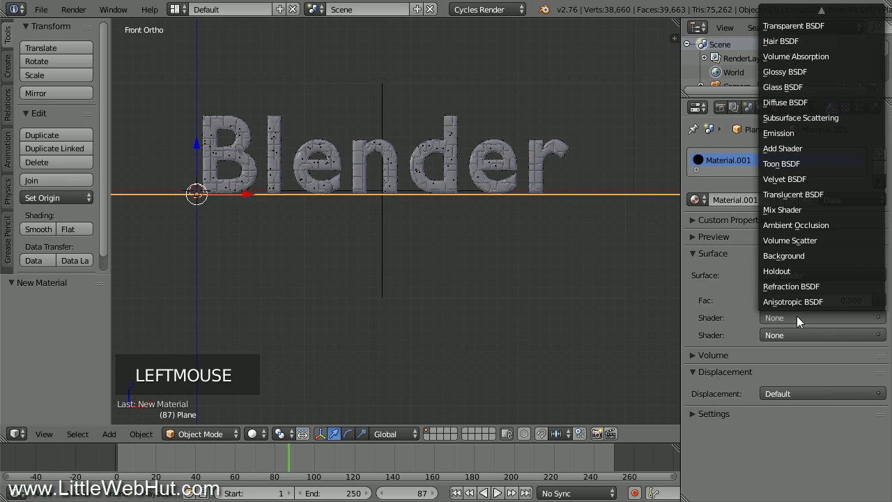
{"action": "left_click", "coordinate": [814, 102]}
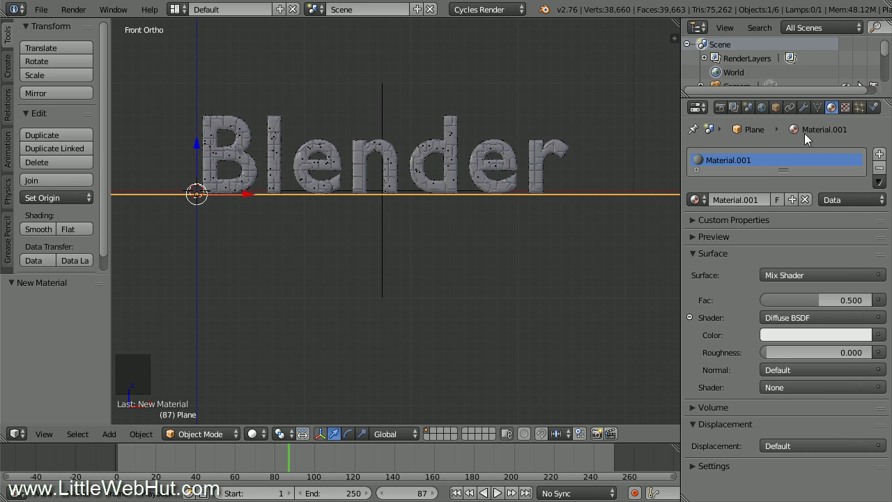
{"action": "left_click", "coordinate": [798, 384]}
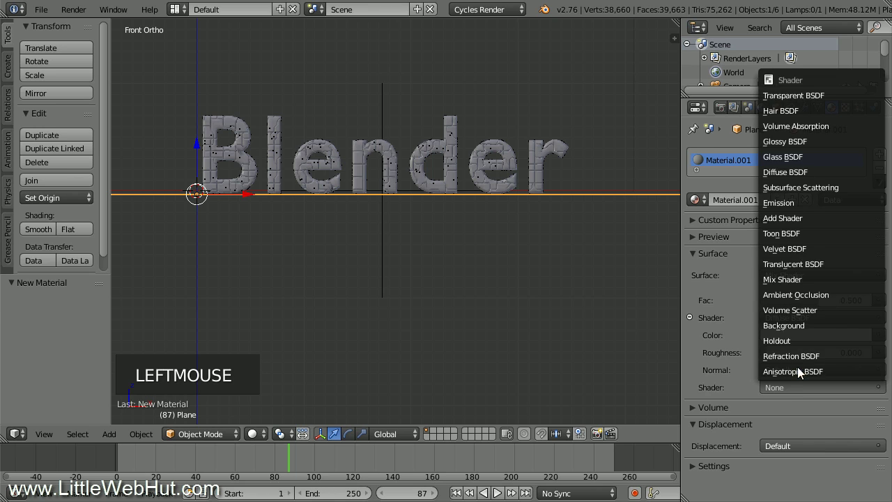
{"action": "left_click", "coordinate": [817, 139]}
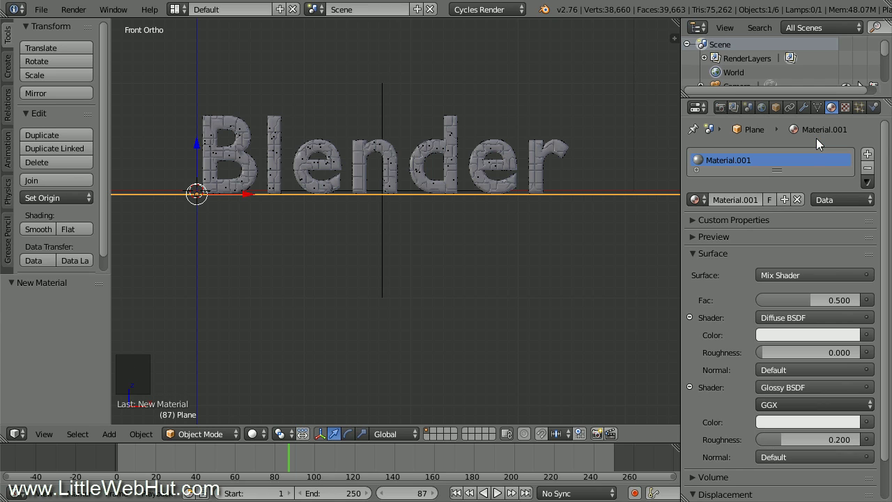
- Set the Glossy shader's roughness to 0 and the Diffuse shader's color to hex 898989
{"action": "left_click", "coordinate": [810, 440]}
{"action": "type", "text": "0"}
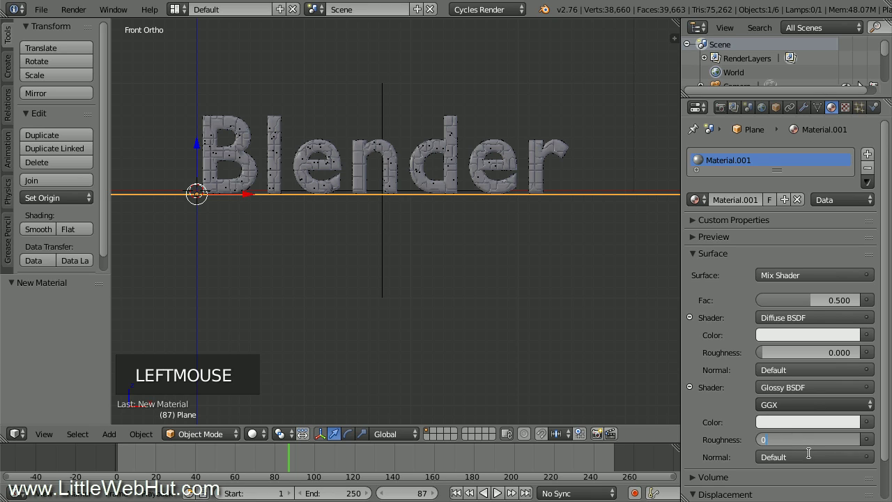
{"action": "key", "text": "Return"}
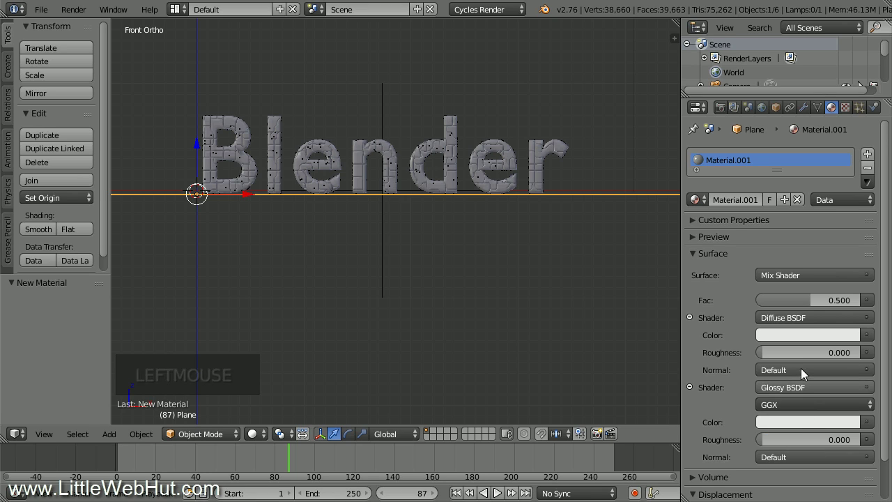
{"action": "left_click", "coordinate": [804, 335]}
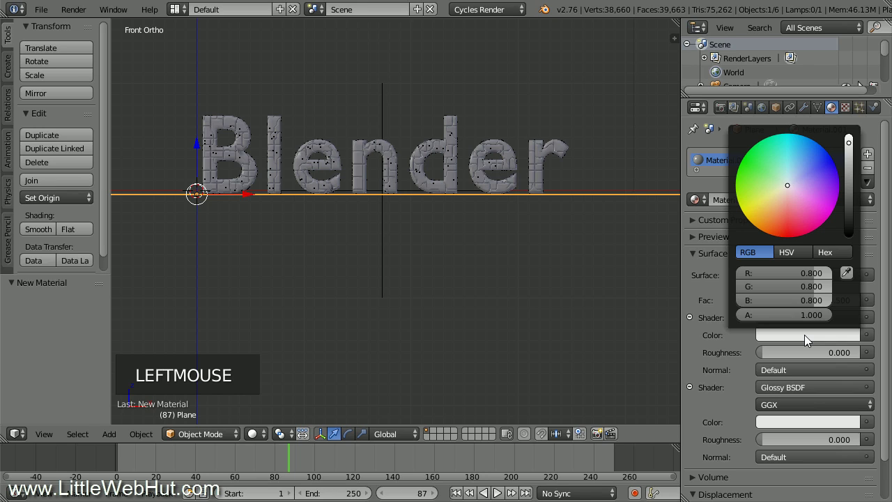
{"action": "left_click", "coordinate": [831, 250]}
{"action": "left_click", "coordinate": [783, 272]}
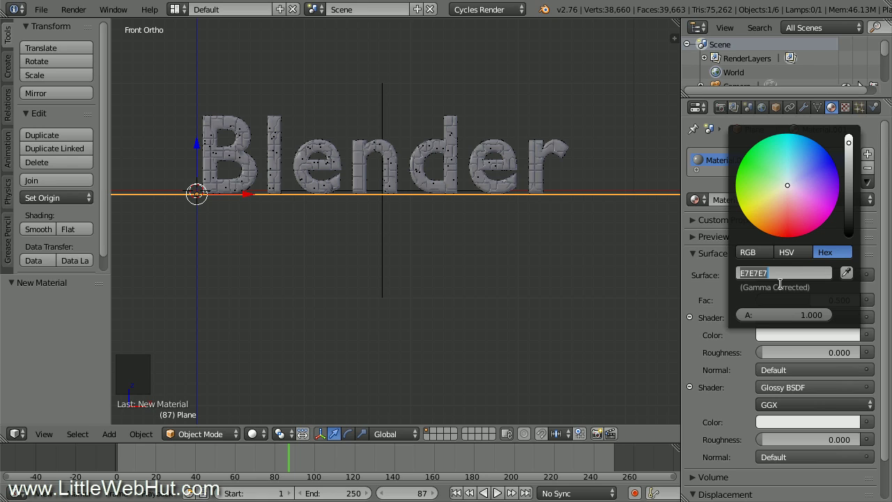
{"action": "type", "text": "898989"}
{"action": "key", "text": "Return"}
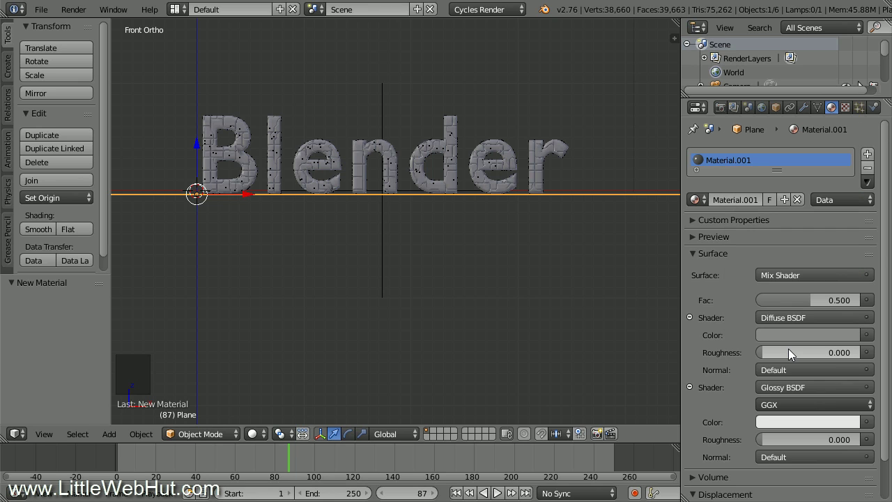
- Move the lamp about -3.97 along Y and -0.87 along Z in right view, and about -2.43 along X in front view
{"action": "key", "text": "KP_3"}
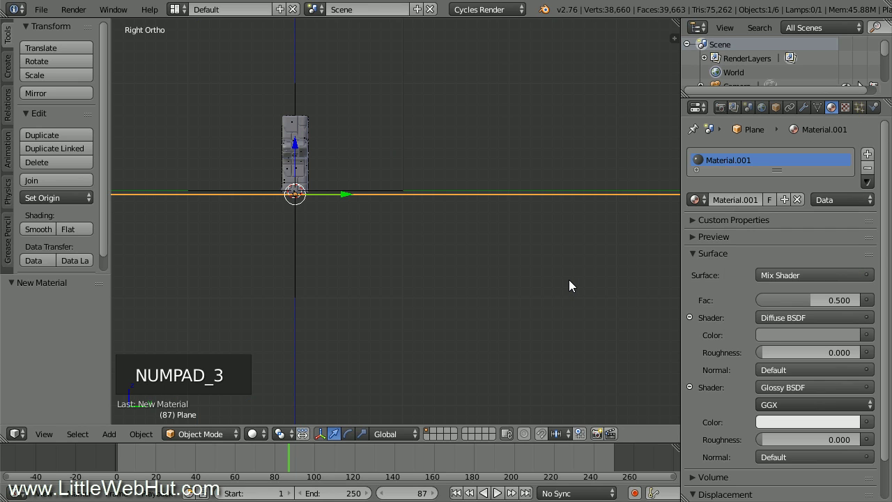
{"action": "scroll", "coordinate": [569, 281], "scroll_direction": "down", "scroll_amount": 7}
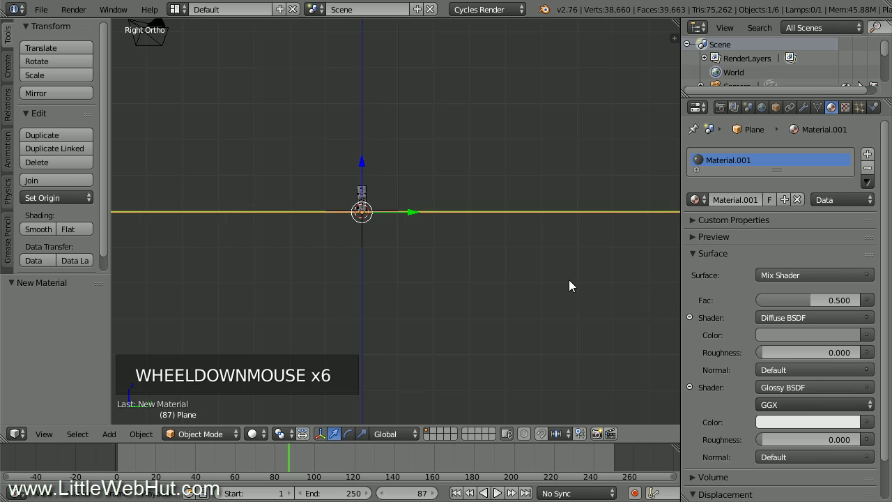
{"action": "scroll", "coordinate": [569, 285], "scroll_direction": "down", "scroll_amount": 1}
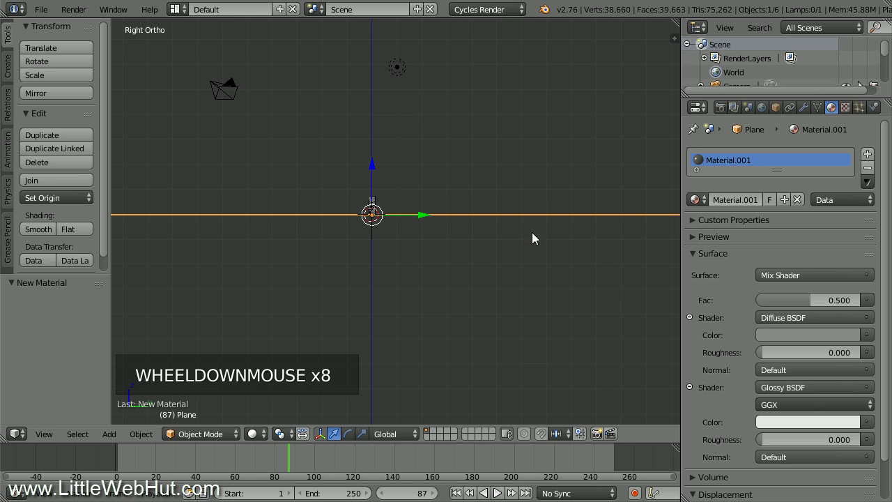
{"action": "right_click", "coordinate": [397, 67]}
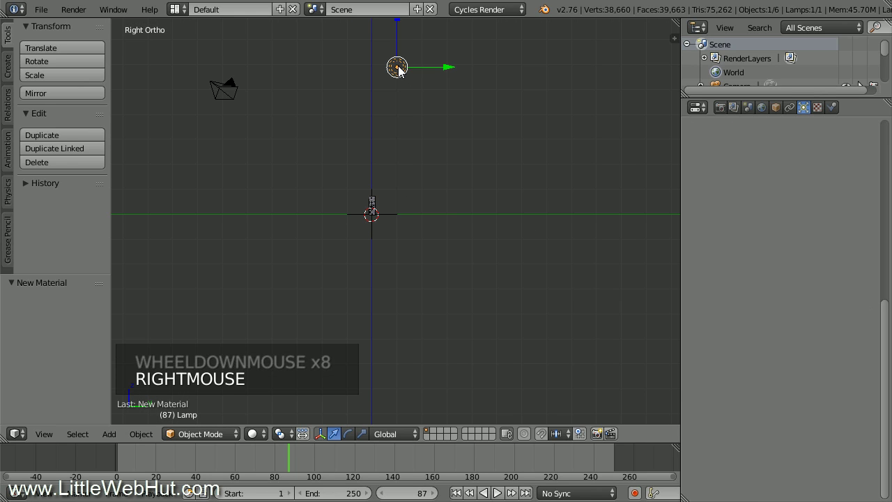
{"action": "key", "text": "g"}
{"action": "key", "text": "g"}
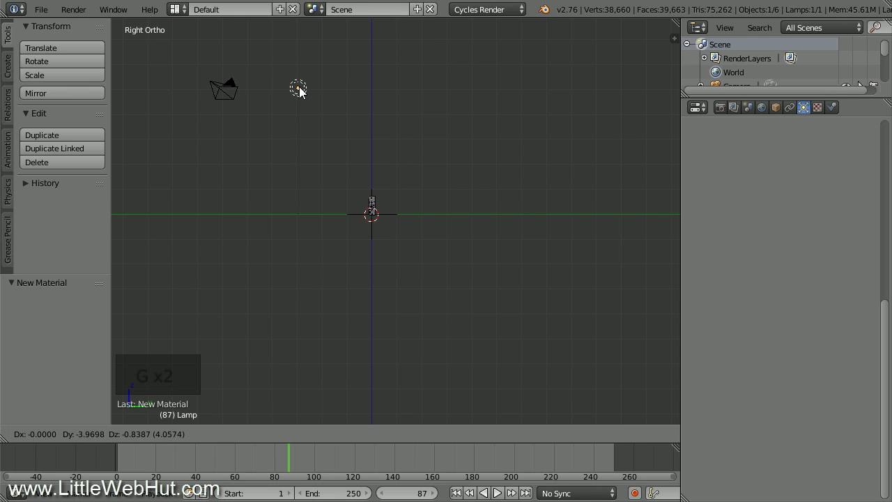
{"action": "left_click", "coordinate": [298, 91]}
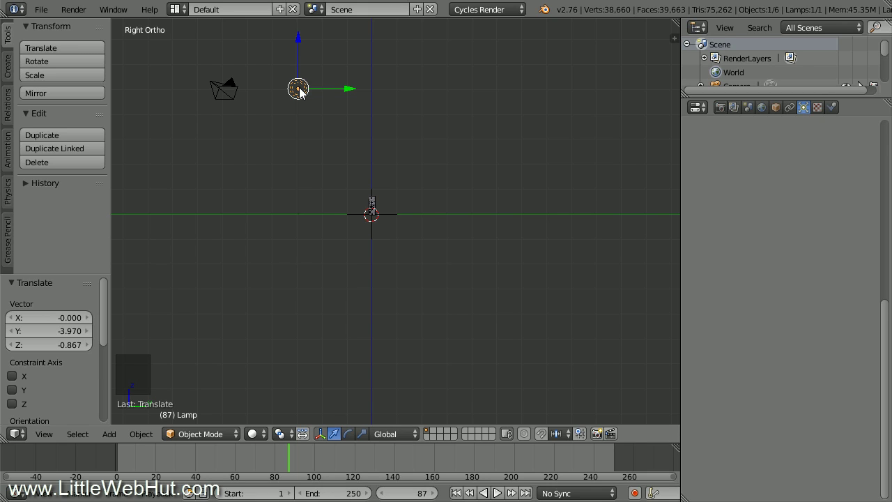
{"action": "key", "text": "KP_1"}
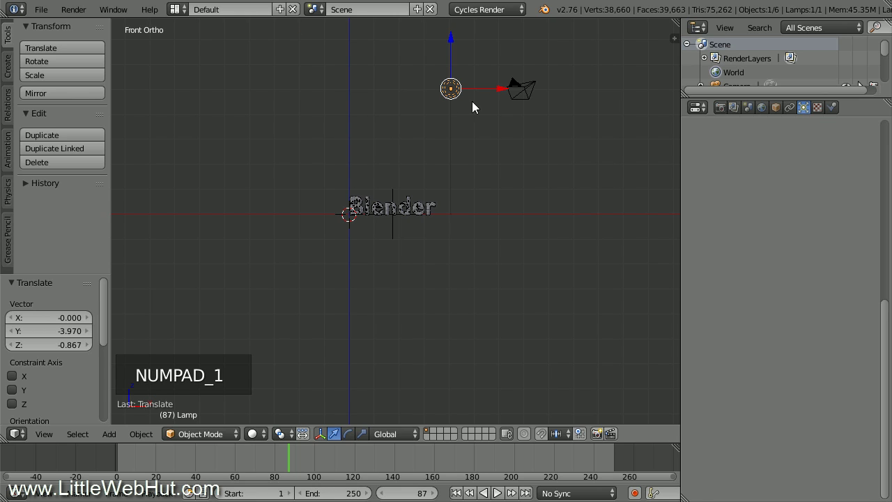
{"action": "left_click_drag", "start_coordinate": [502, 88], "coordinate": [441, 97]}
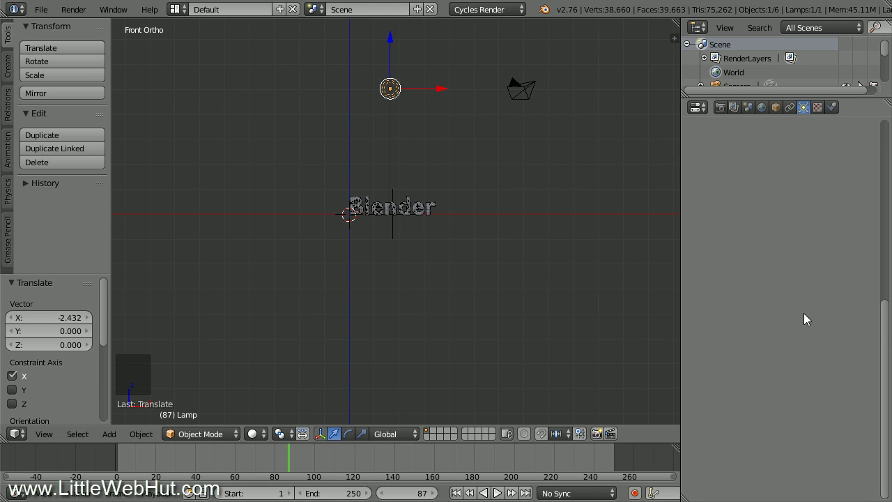
- Change the lamp's type to Spot and set its lamp size to 1
{"action": "left_click_drag", "start_coordinate": [888, 330], "coordinate": [888, 113]}
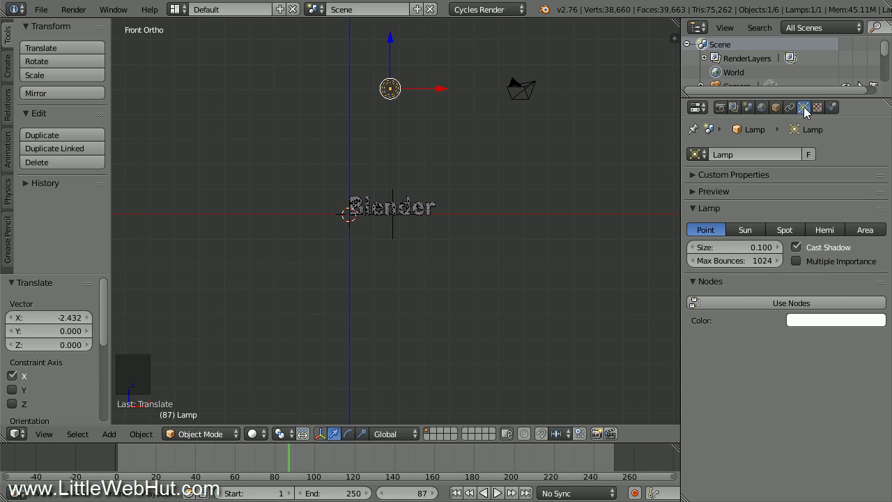
{"action": "left_click", "coordinate": [787, 229]}
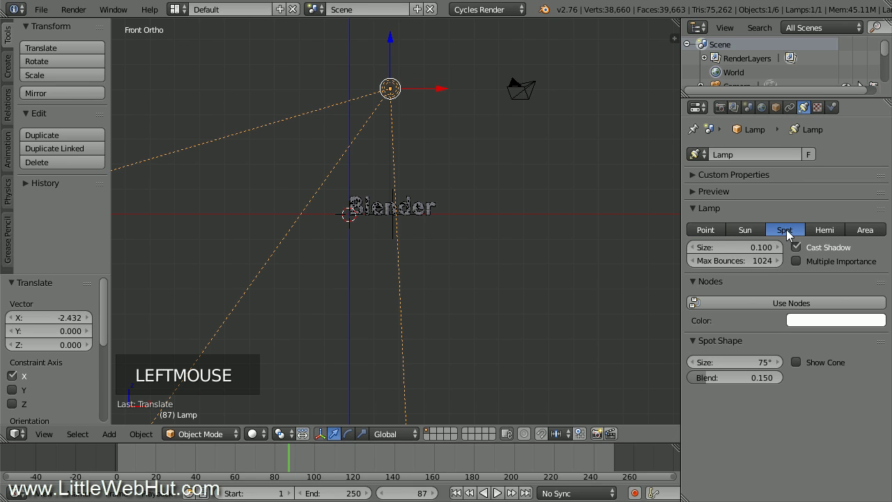
{"action": "left_click", "coordinate": [747, 247]}
{"action": "type", "text": "1"}
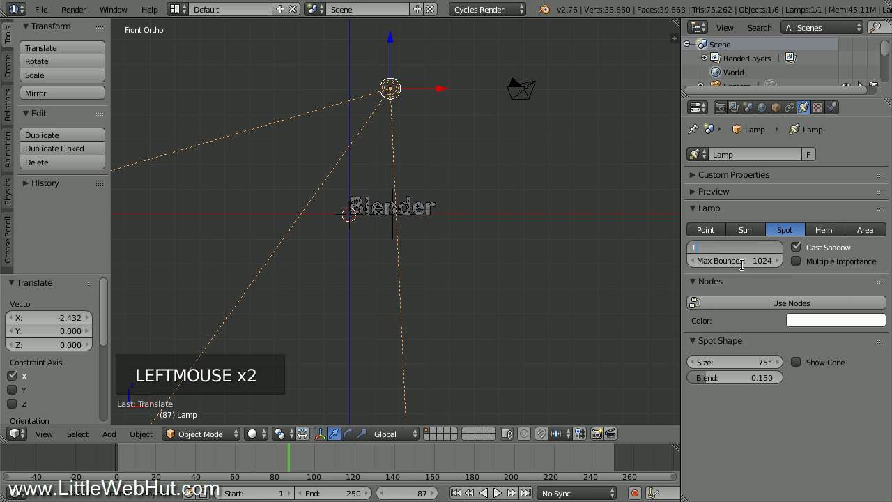
{"action": "key", "text": "Return"}
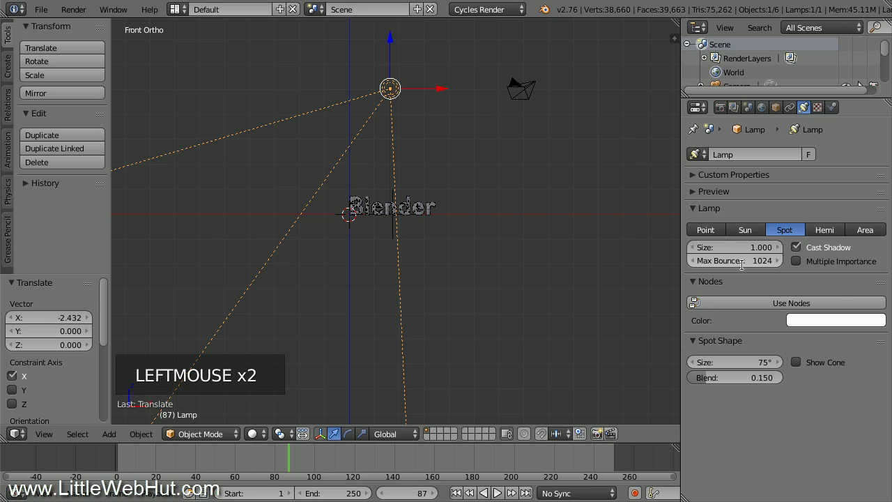
- Enable nodes for the lamp with an Emission strength of 3000 and set the spot shape size to 45°
{"action": "left_click", "coordinate": [751, 301]}
{"action": "double_click", "coordinate": [828, 345]}
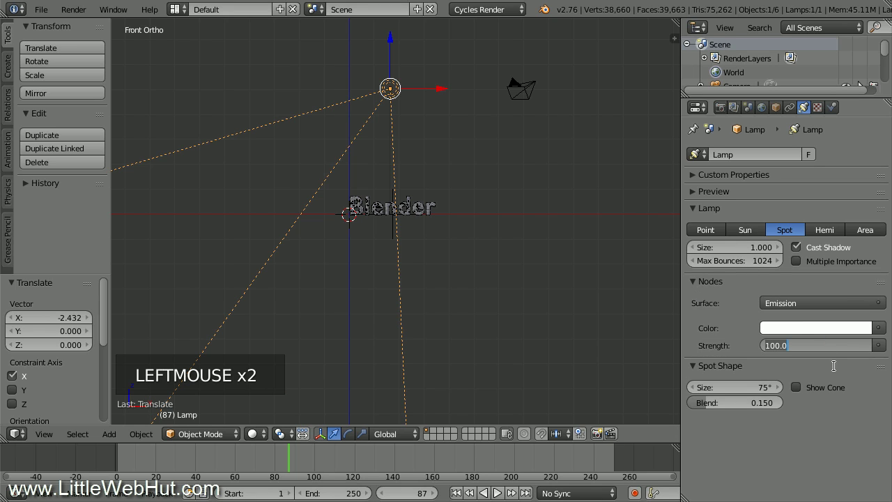
{"action": "type", "text": "3000"}
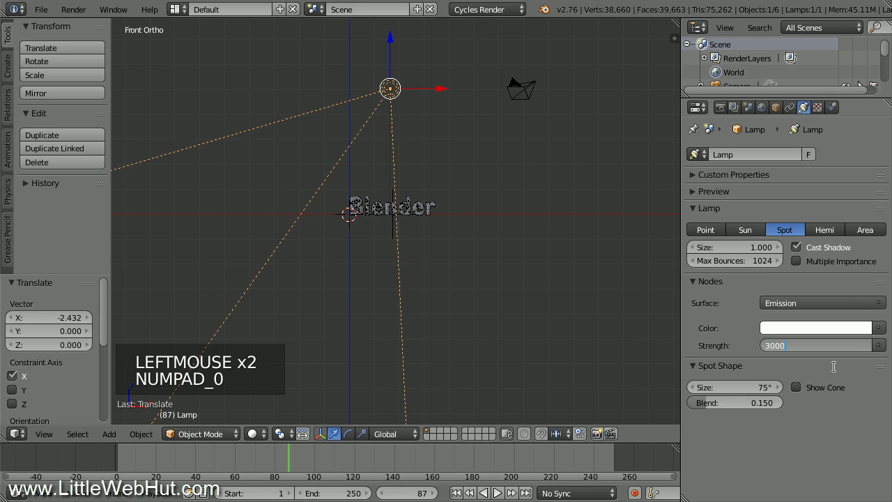
{"action": "key", "text": "Return"}
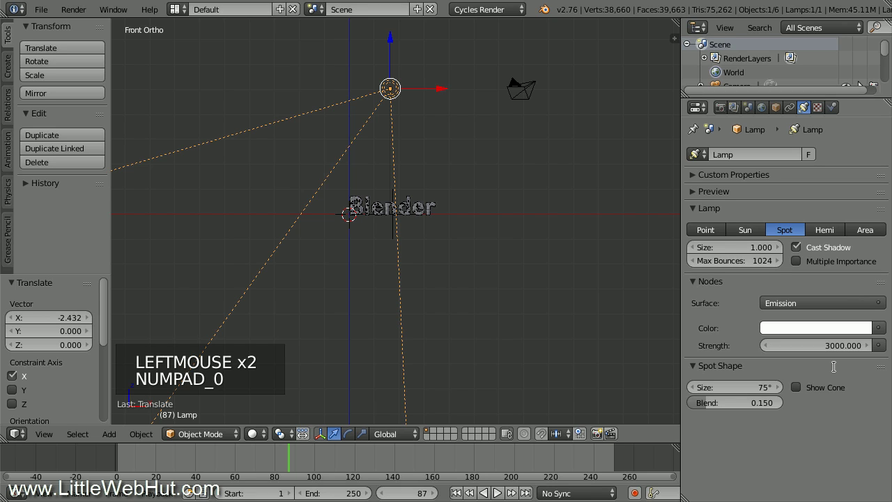
{"action": "left_click", "coordinate": [752, 385]}
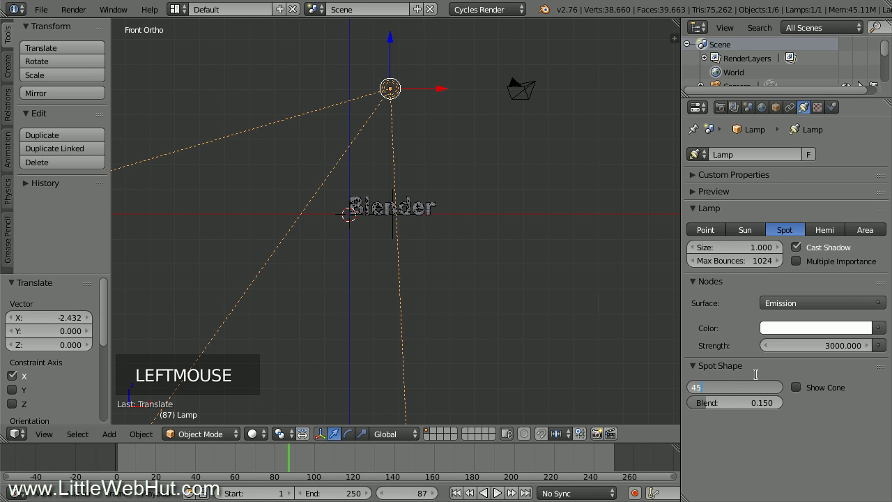
{"action": "left_click", "coordinate": [757, 374]}
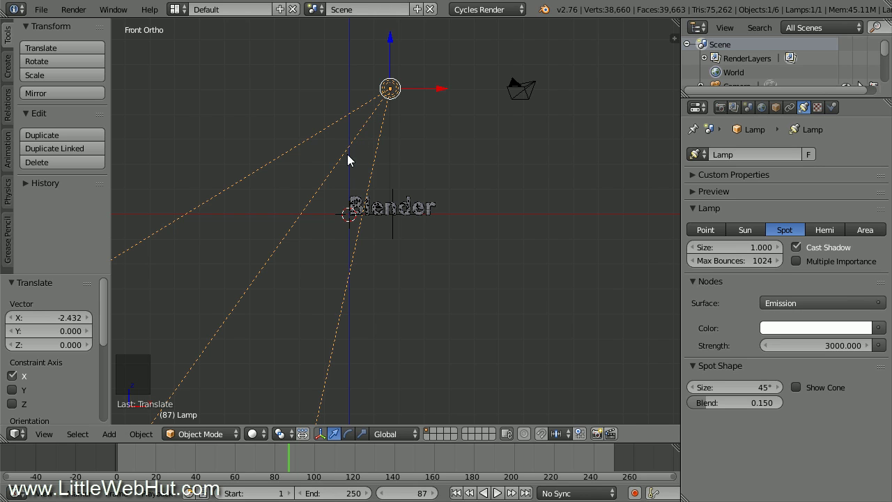
- Aim the spot lamp at the Blender text by rotating it about -36.7° in front view and about -44° in right view
{"action": "key", "text": "r"}
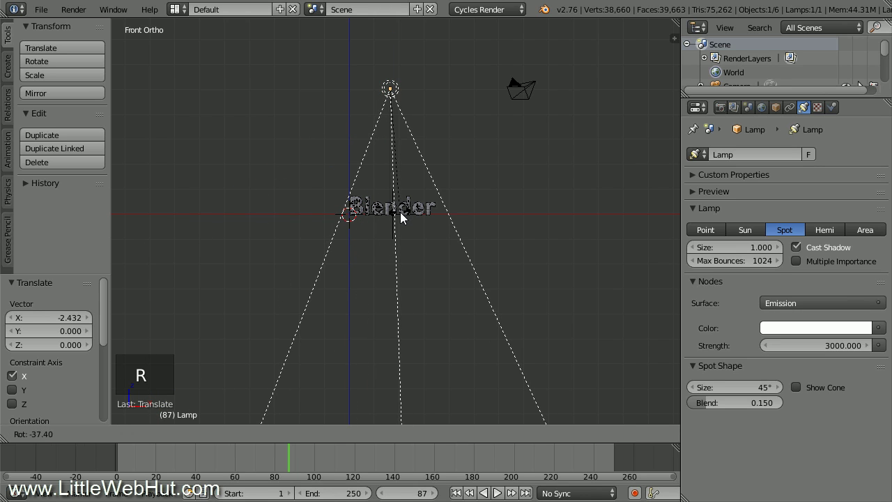
{"action": "left_click", "coordinate": [399, 212]}
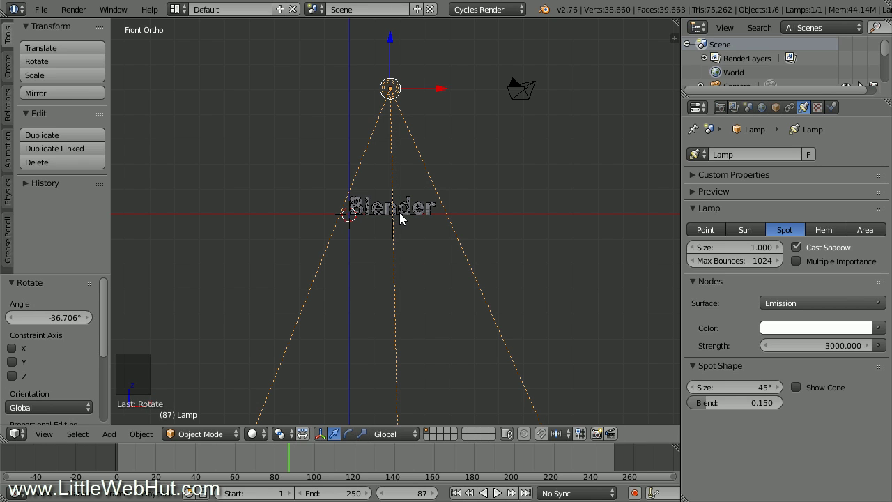
{"action": "key", "text": "KP_3"}
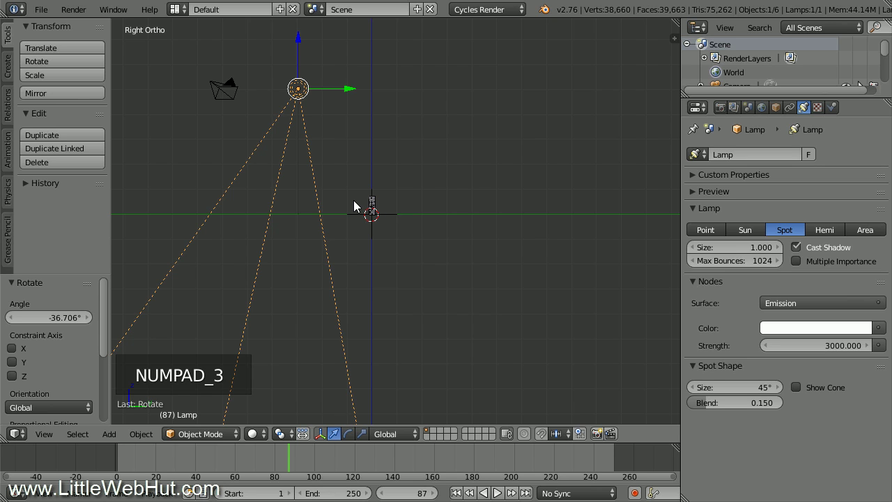
{"action": "key", "text": "r"}
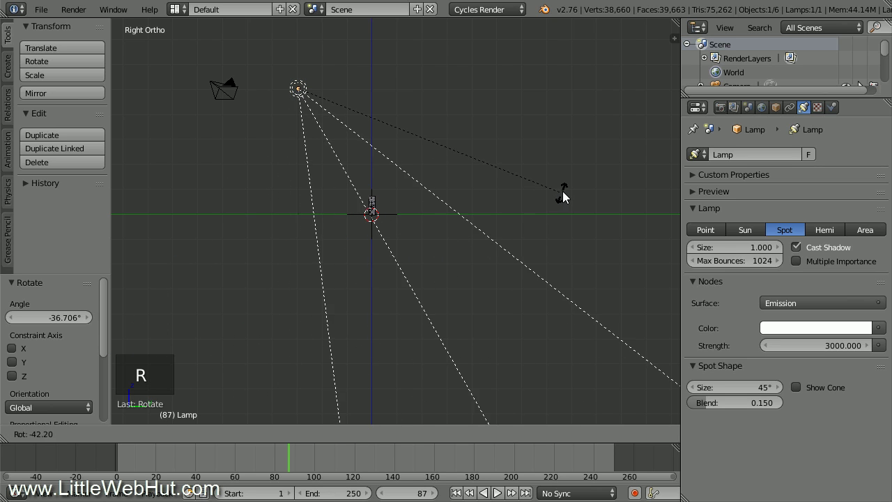
{"action": "left_click", "coordinate": [567, 185]}
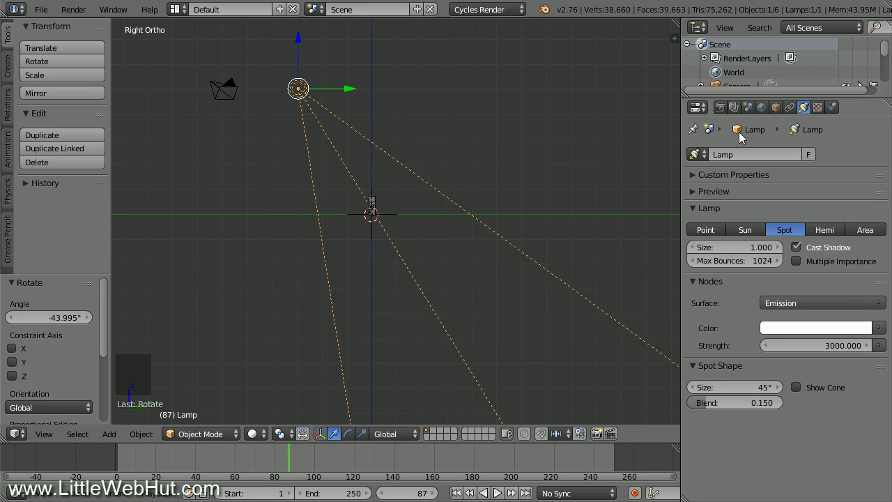
- Darken the world's surface color to black
{"action": "left_click", "coordinate": [763, 106]}
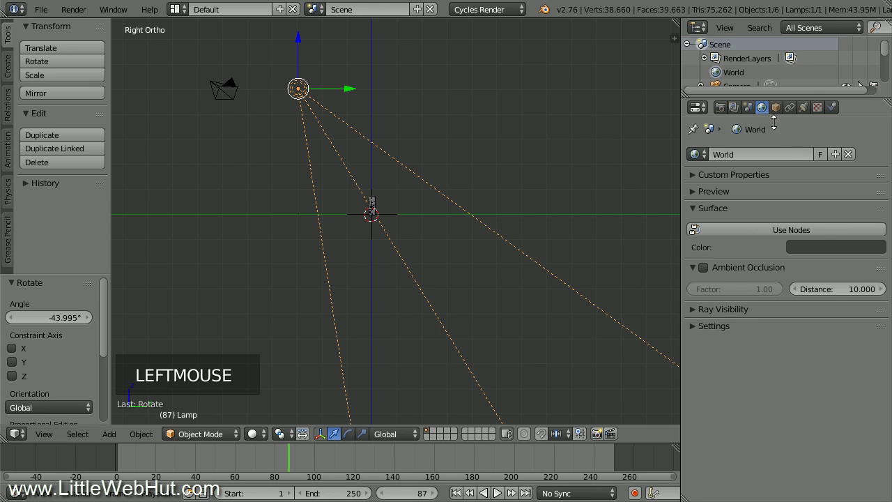
{"action": "left_click", "coordinate": [827, 248]}
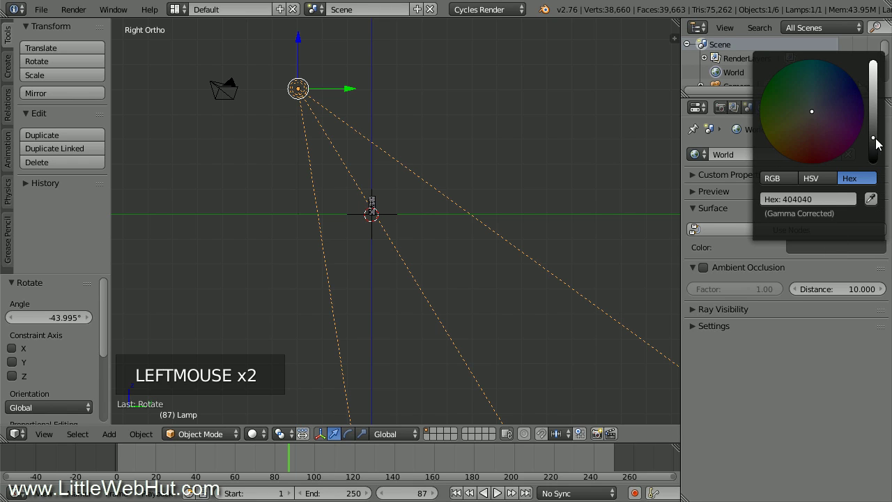
{"action": "left_click_drag", "start_coordinate": [875, 141], "coordinate": [873, 159]}
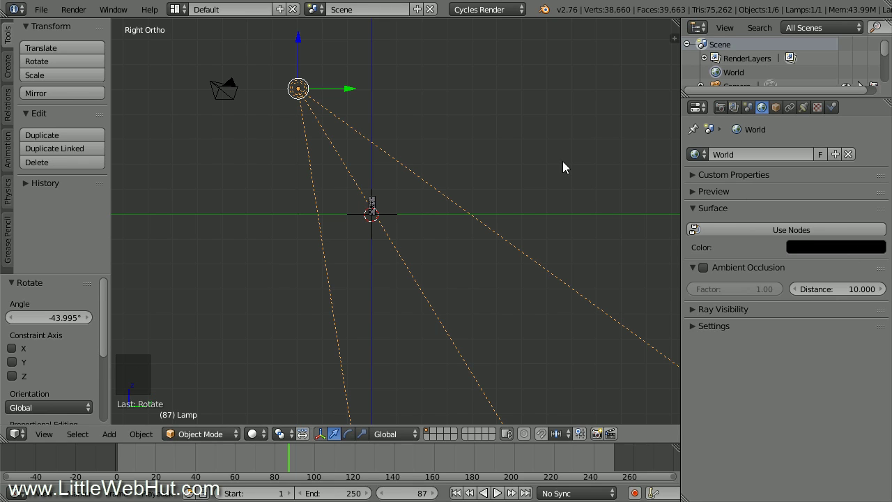
- Look through the camera and enable Lock Camera to View
{"action": "key", "text": "KP_0"}
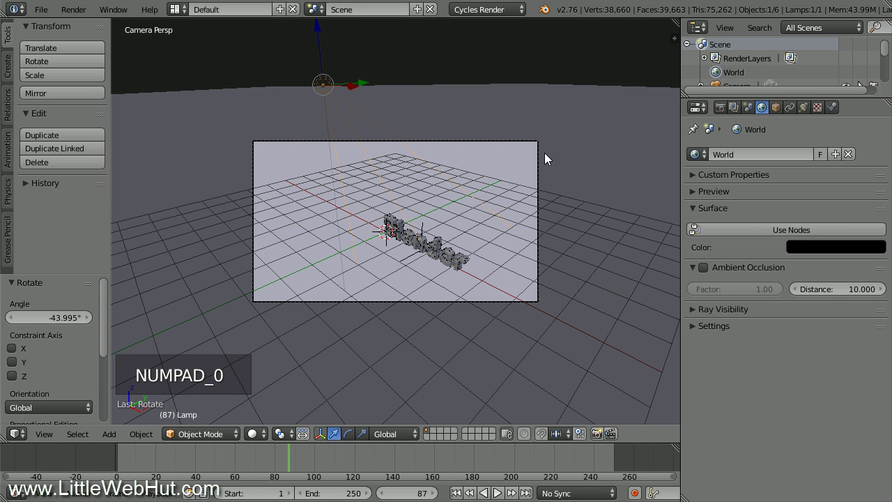
{"action": "scroll", "coordinate": [545, 154], "scroll_direction": "up", "scroll_amount": 3}
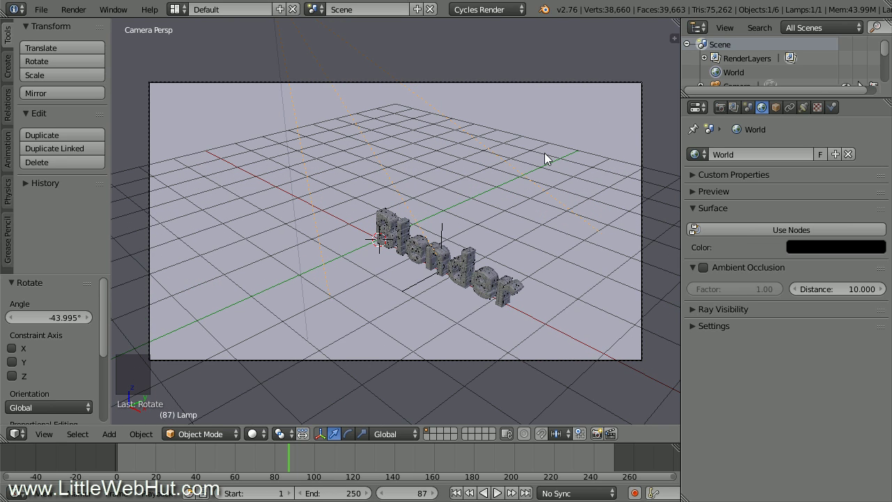
{"action": "key", "text": "n"}
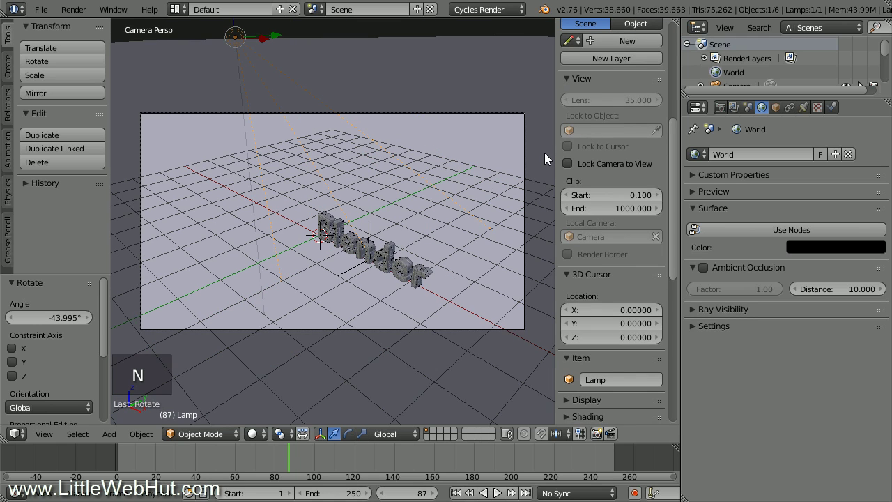
{"action": "left_click", "coordinate": [568, 163]}
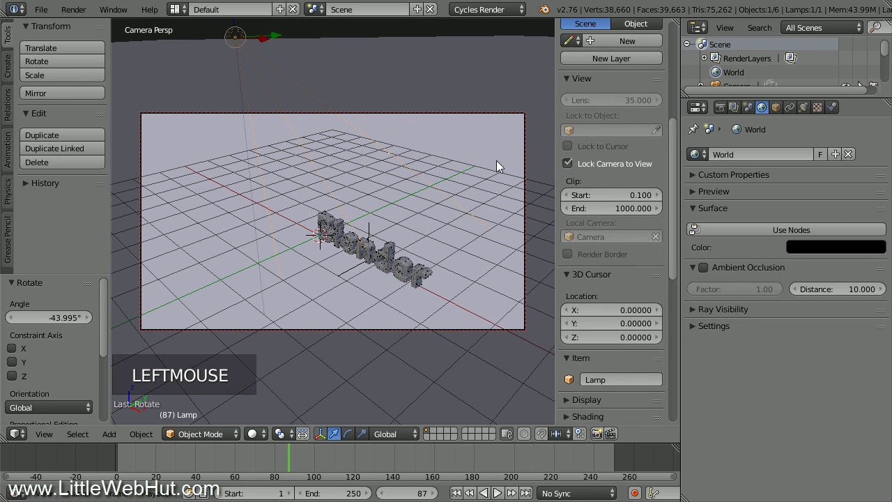
{"action": "key", "text": "n"}
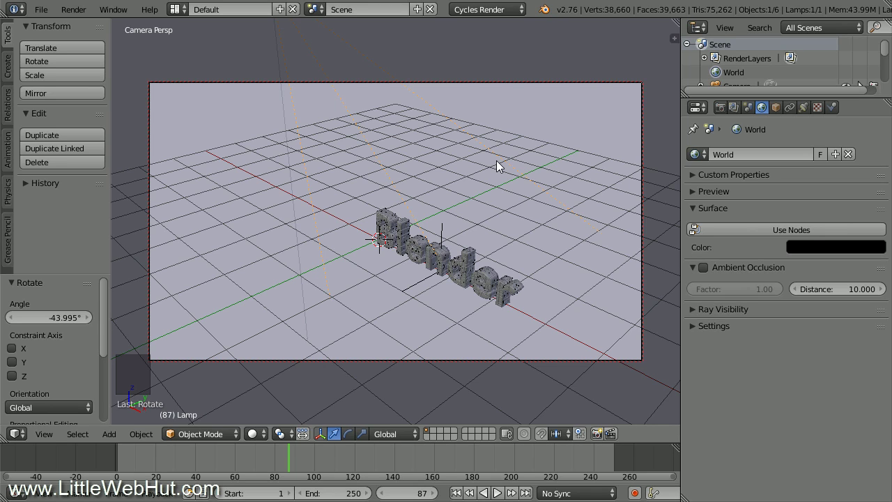
- Go to frame 200 and reposition the camera so the whole Animation text fills the frame from a low front angle
{"action": "left_click", "coordinate": [422, 488]}
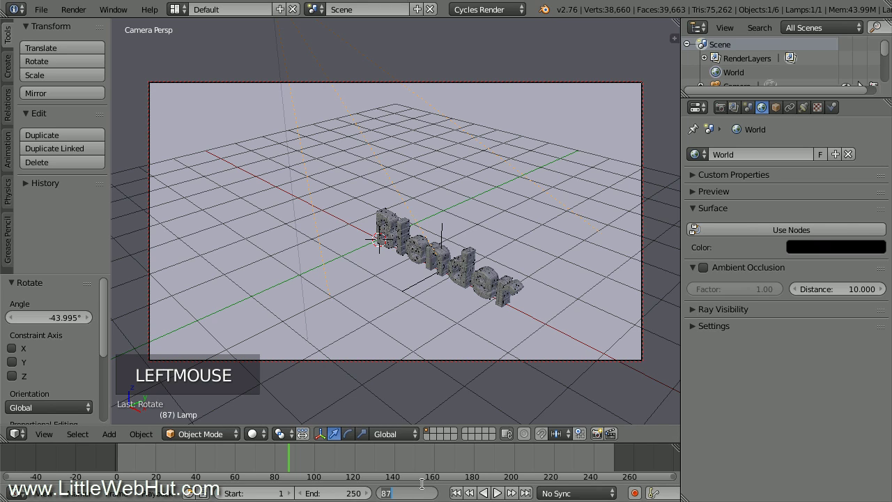
{"action": "type", "text": "200"}
{"action": "key", "text": "Return"}
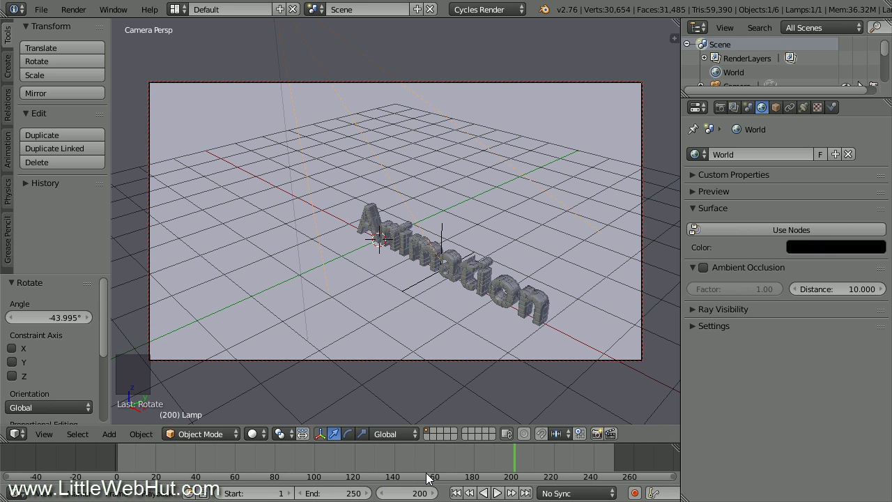
{"action": "scroll", "coordinate": [520, 234], "scroll_direction": "up", "scroll_amount": 3}
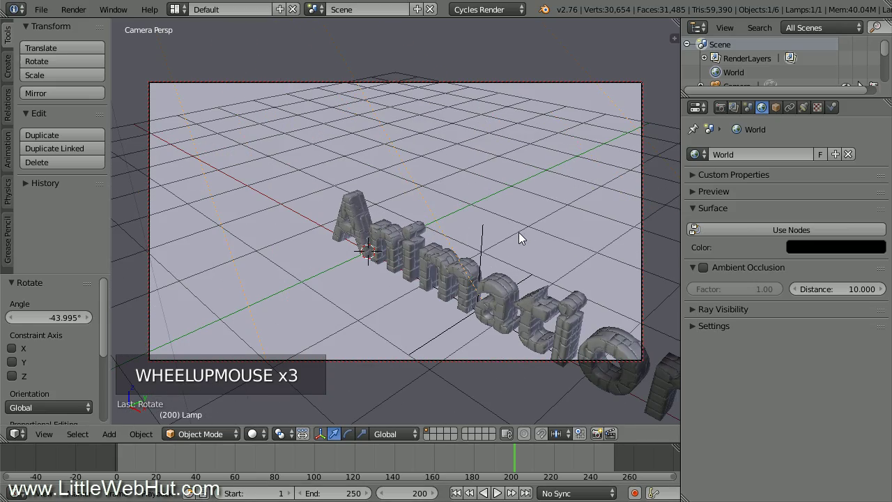
{"action": "middle_click_drag", "start_coordinate": [366, 283], "coordinate": [380, 262]}
{"action": "scroll", "coordinate": [382, 257], "scroll_direction": "up", "scroll_amount": 1}
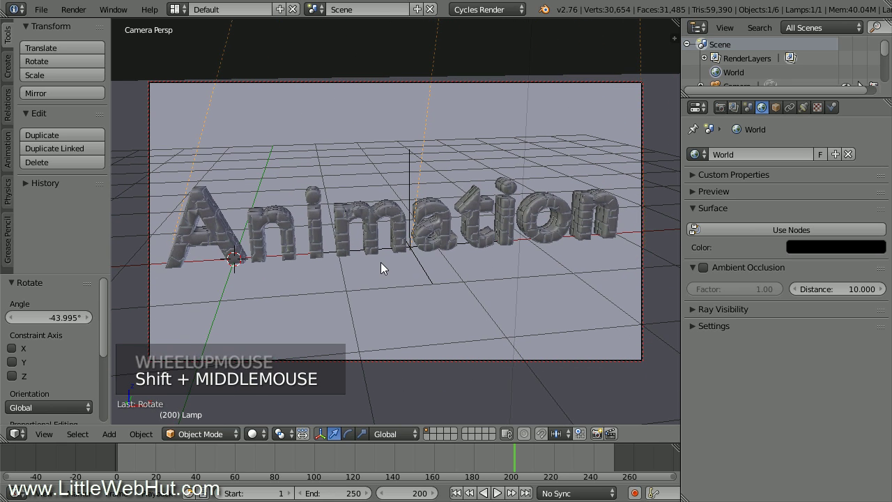
- Add a new material to the Animation text and change its surface to Mix Shader
{"action": "right_click", "coordinate": [442, 218]}
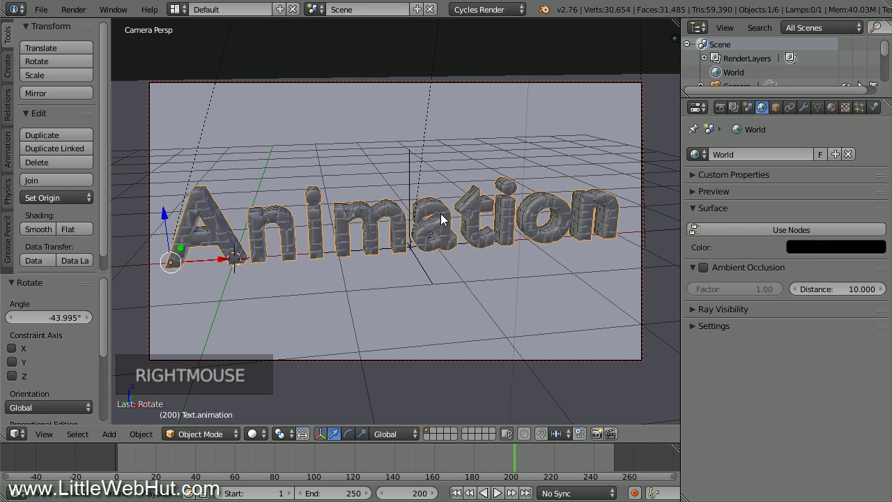
{"action": "left_click", "coordinate": [830, 108]}
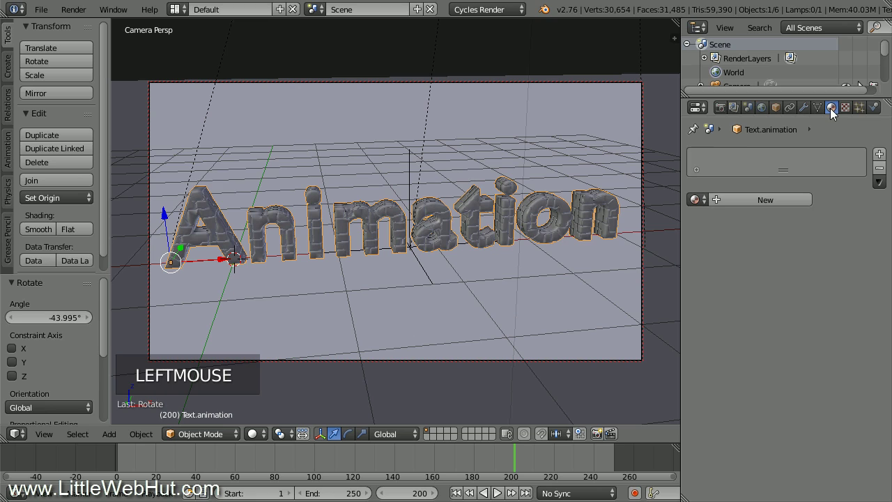
{"action": "left_click", "coordinate": [746, 199]}
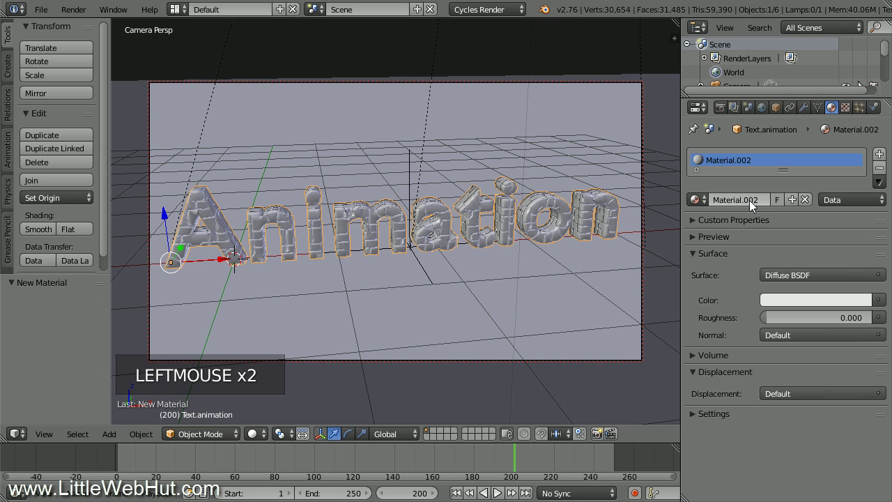
{"action": "left_click", "coordinate": [817, 274]}
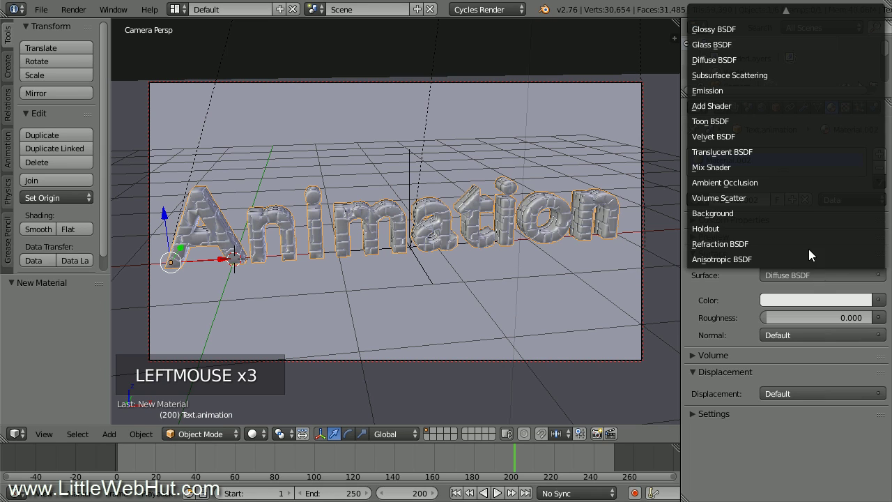
{"action": "left_click", "coordinate": [768, 167]}
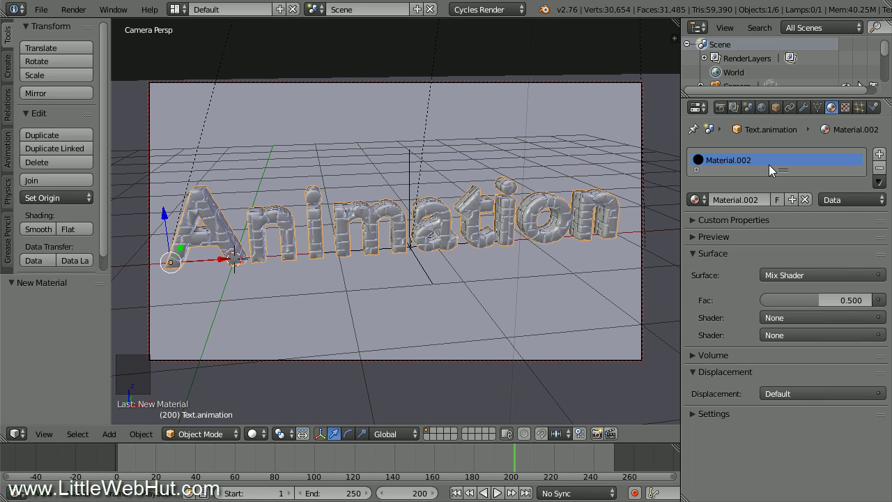
- Assign Diffuse BSDF and Glossy BSDF to the Mix Shader's two shader inputs, with the Glossy roughness at 0.05
{"action": "left_click", "coordinate": [798, 318]}
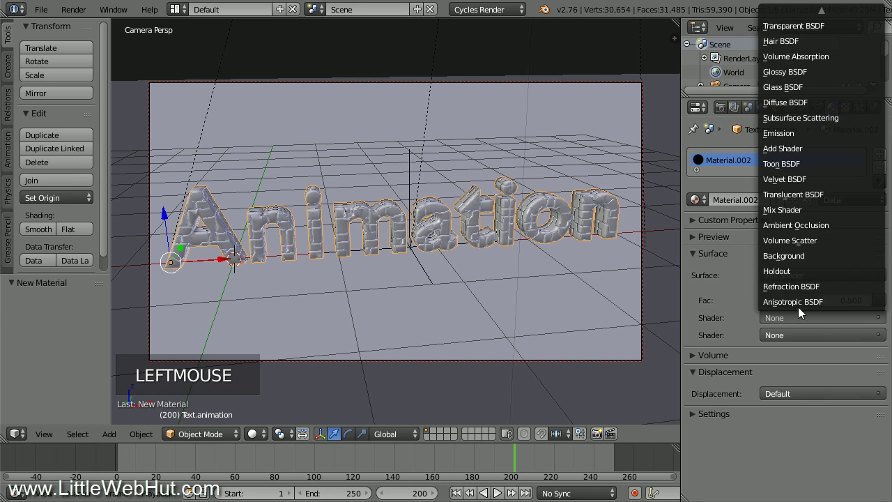
{"action": "left_click", "coordinate": [818, 103]}
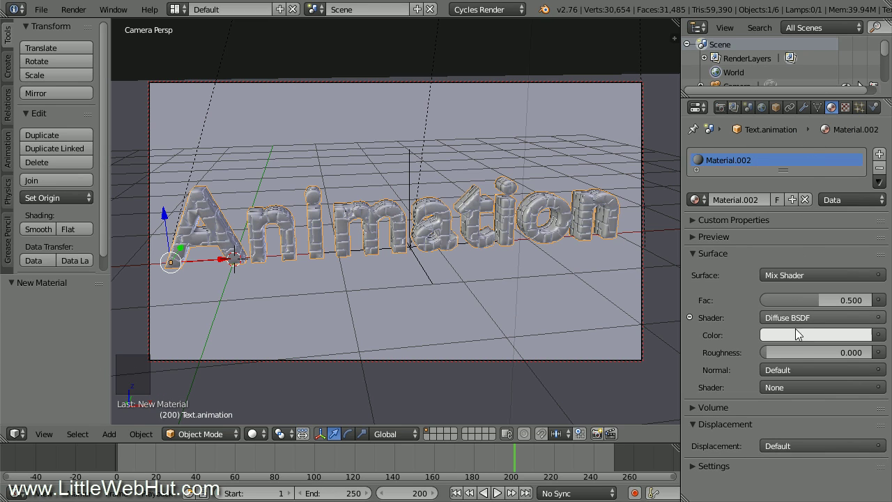
{"action": "left_click", "coordinate": [800, 385]}
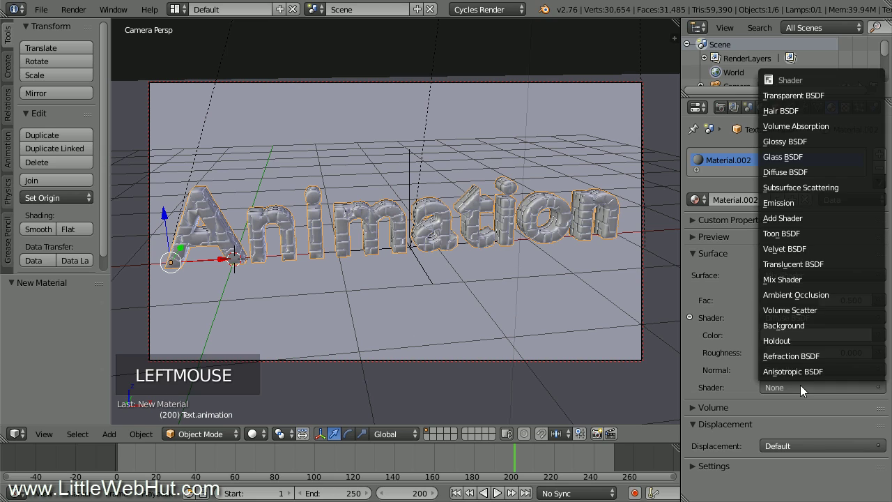
{"action": "left_click", "coordinate": [817, 142]}
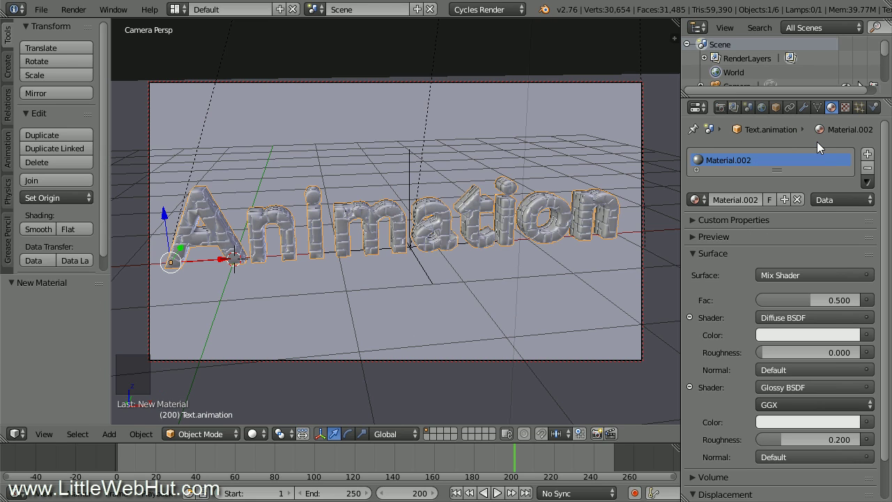
{"action": "left_click", "coordinate": [816, 438]}
{"action": "type", "text": "0.05"}
{"action": "key", "text": "Return"}
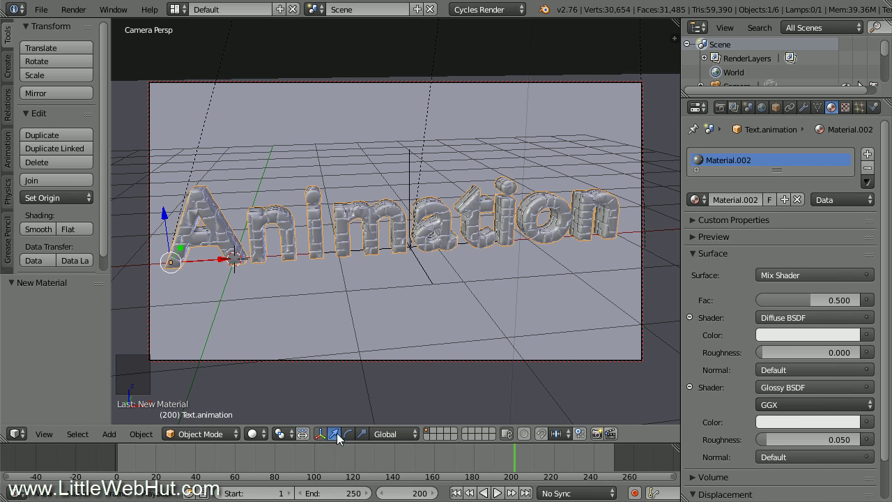
- Display the viewport in Rendered shading and set the Diffuse shader's color to hex B20000
{"action": "left_click", "coordinate": [253, 433]}
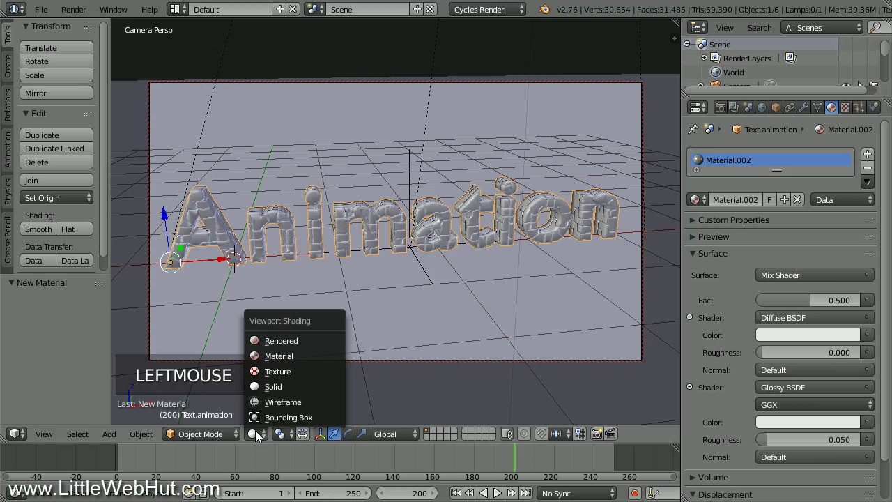
{"action": "left_click", "coordinate": [320, 338]}
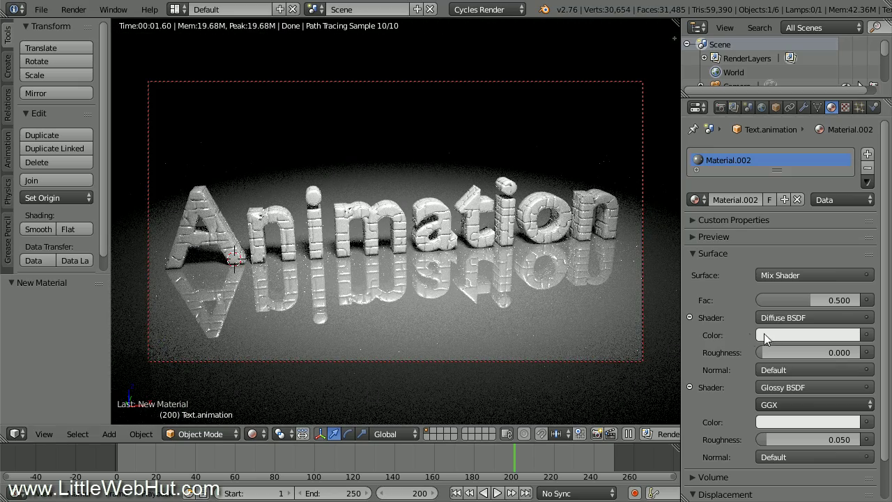
{"action": "left_click", "coordinate": [800, 334]}
{"action": "left_click", "coordinate": [775, 274]}
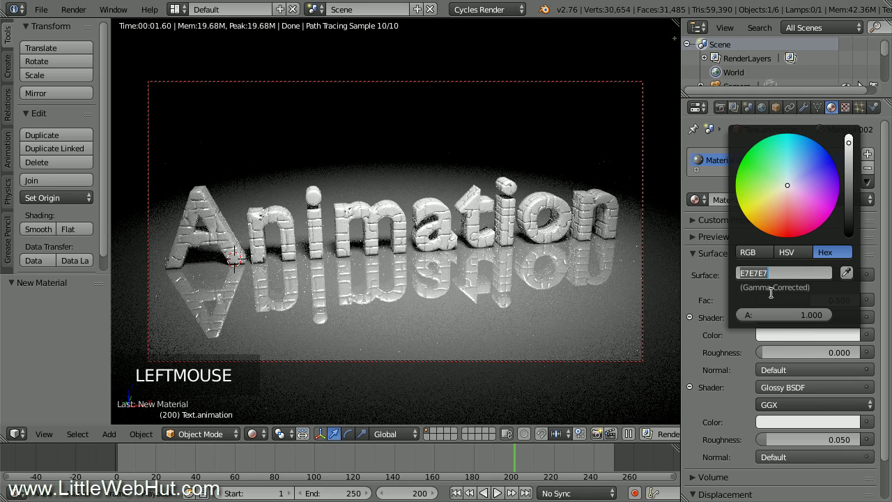
{"action": "type", "text": "b2"}
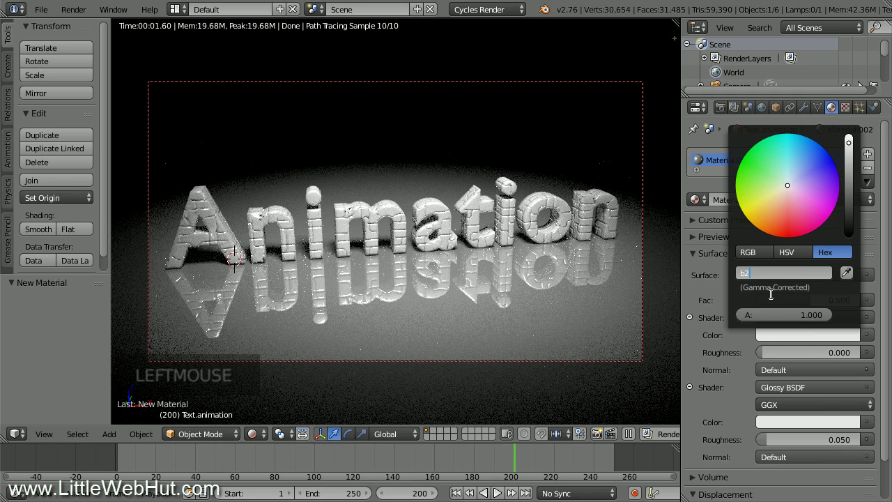
{"action": "type", "text": "0000"}
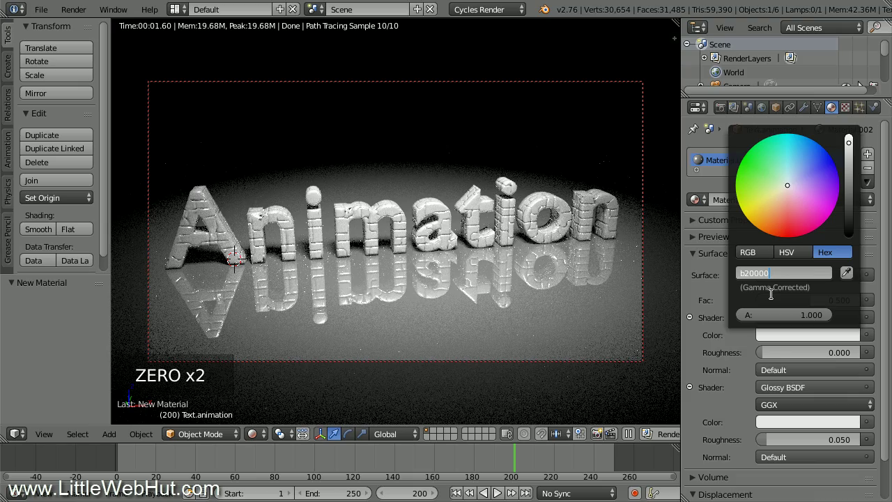
{"action": "key", "text": "Return"}
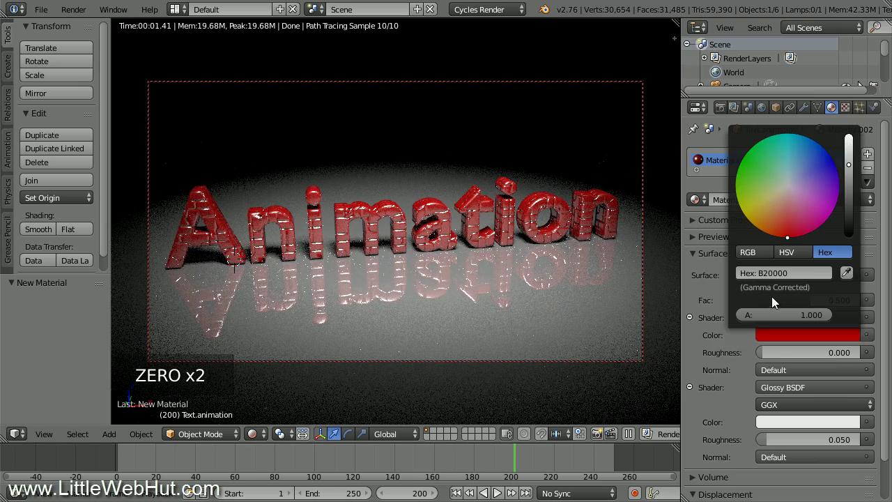
- Drive the Animation text's Mix Shader factor with Layer Weight Facing and set its Blend to 0.15
{"action": "left_click", "coordinate": [867, 301]}
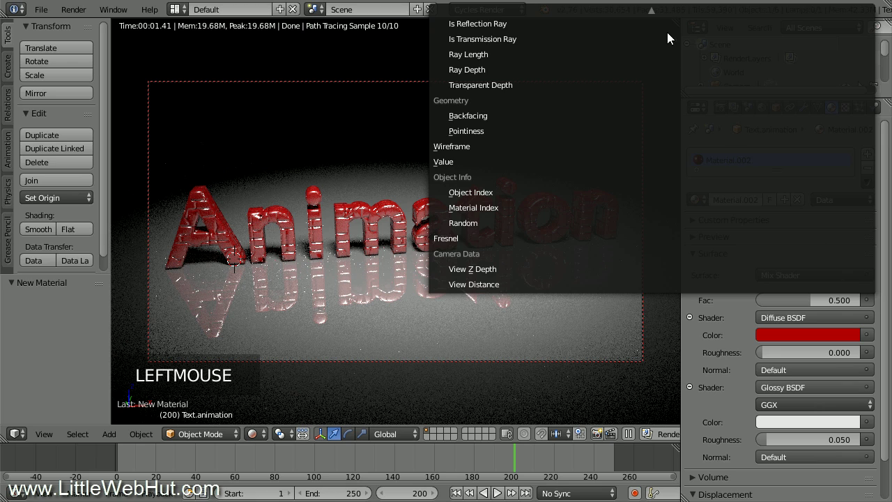
{"action": "mouse_move", "coordinate": [652, 10]}
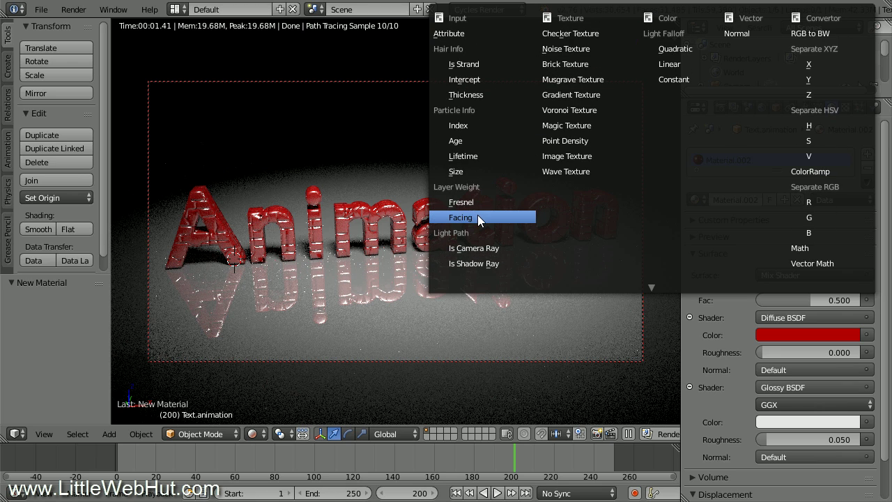
{"action": "left_click", "coordinate": [478, 216]}
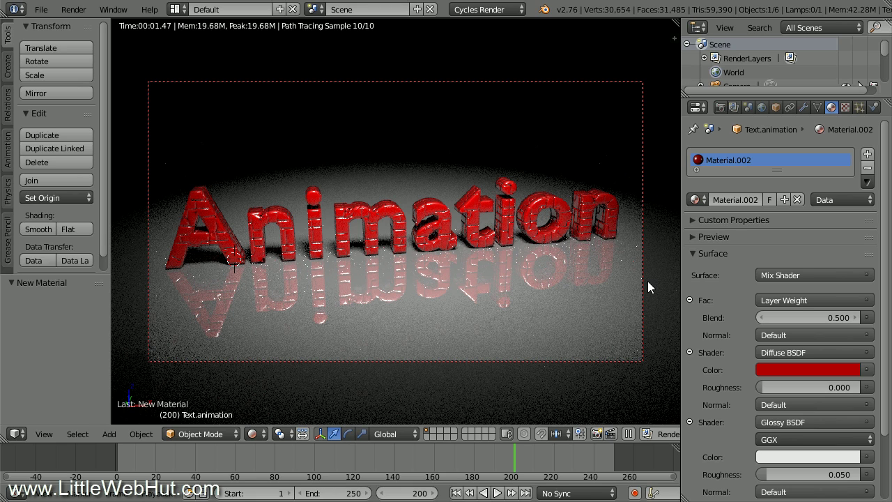
{"action": "left_click", "coordinate": [806, 318]}
{"action": "key", "text": "BackSpace"}
{"action": "type", "text": ".1"}
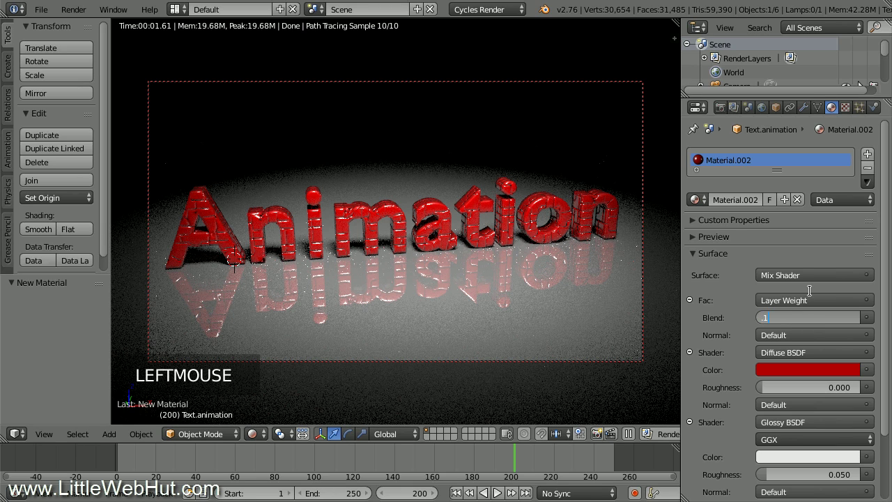
{"action": "type", "text": "5"}
{"action": "key", "text": "Return"}
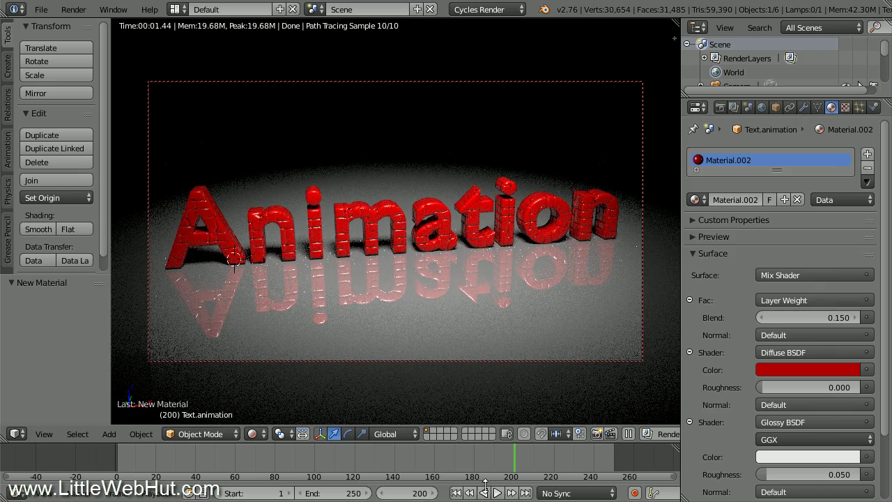
- Go to frame 100 and assign the existing red Material.002 to the Blender text
{"action": "left_click", "coordinate": [410, 494]}
{"action": "type", "text": "1"}
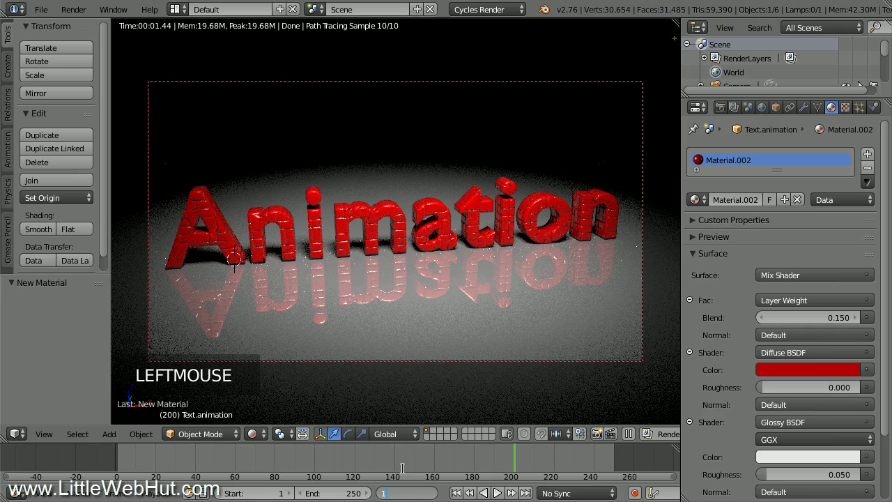
{"action": "type", "text": "00"}
{"action": "key", "text": "Return"}
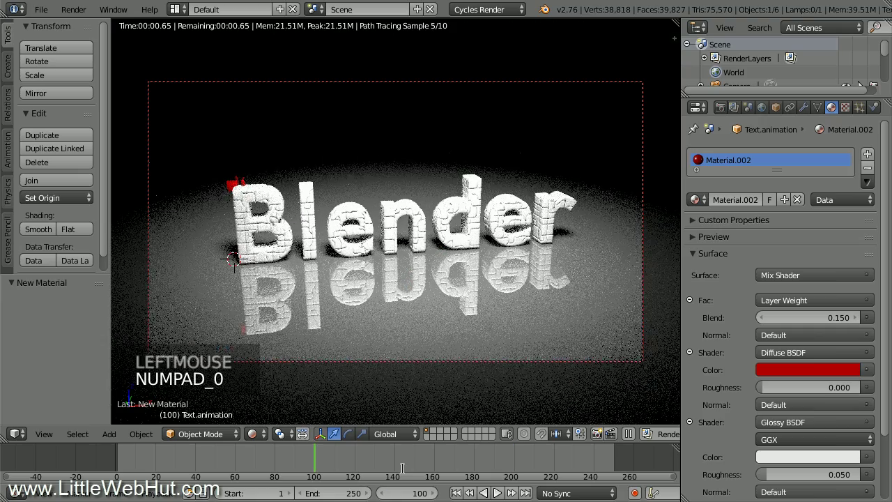
{"action": "right_click", "coordinate": [458, 206]}
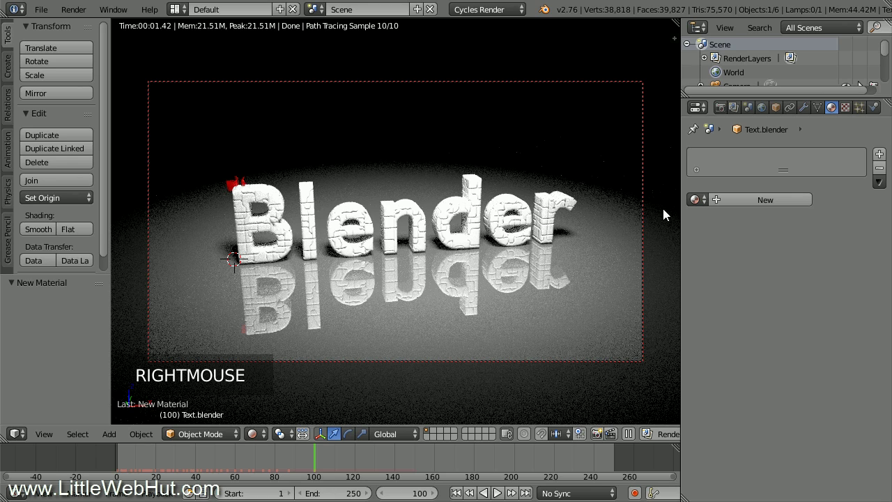
{"action": "left_click", "coordinate": [702, 198]}
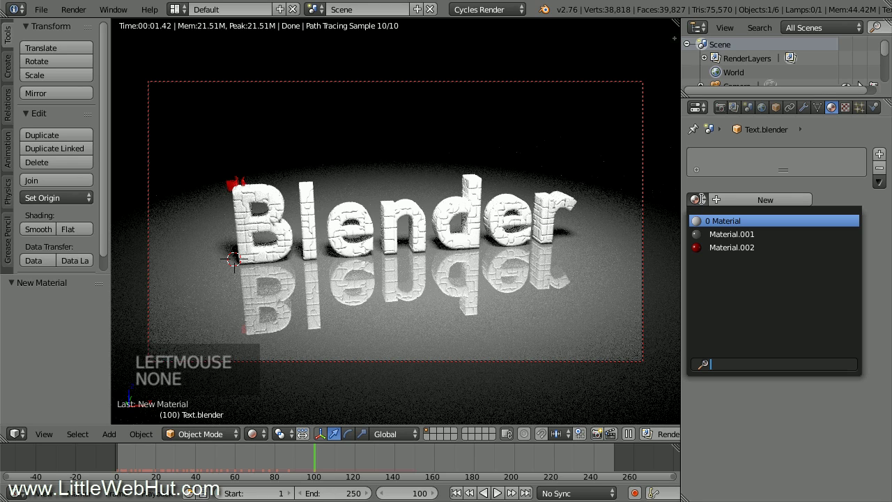
{"action": "left_click", "coordinate": [762, 248]}
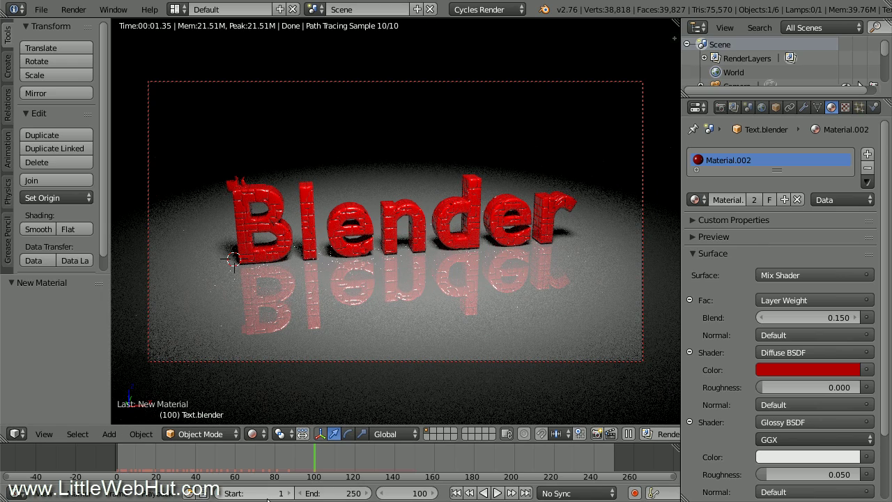
- Set the animation's frame range to start at 50 and end at 230
{"action": "left_click", "coordinate": [265, 490]}
{"action": "type", "text": "50"}
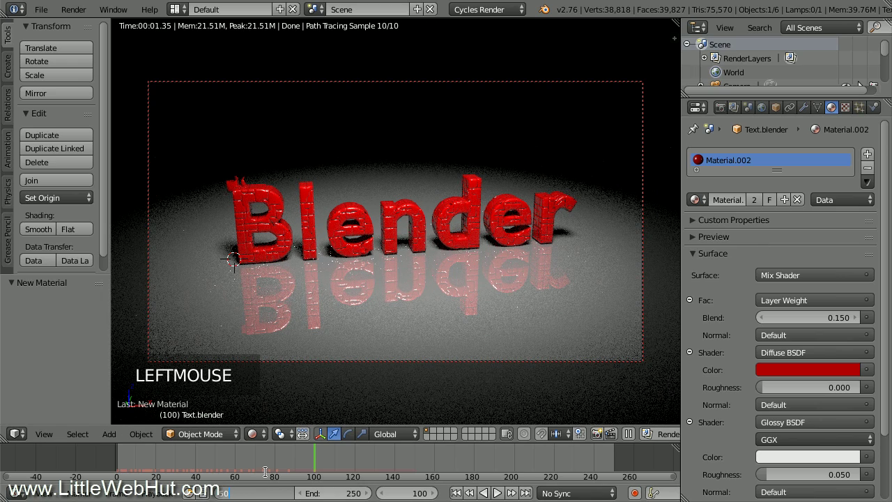
{"action": "key", "text": "Return"}
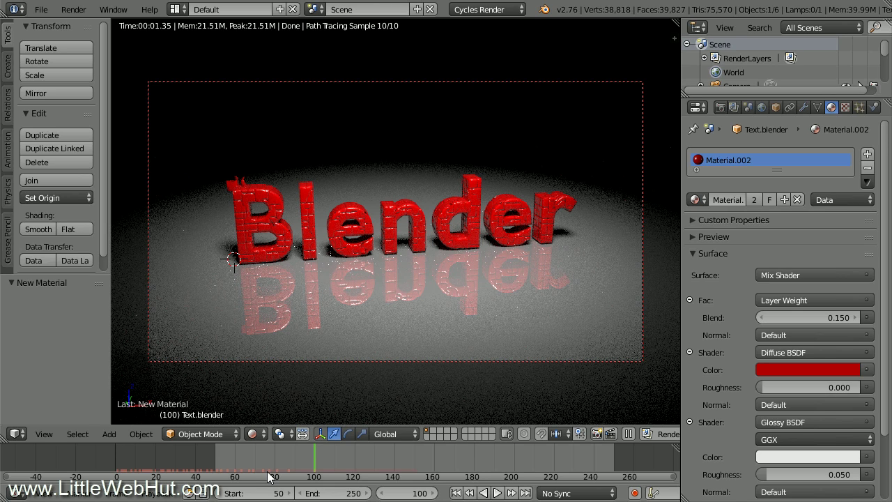
{"action": "left_click", "coordinate": [342, 493]}
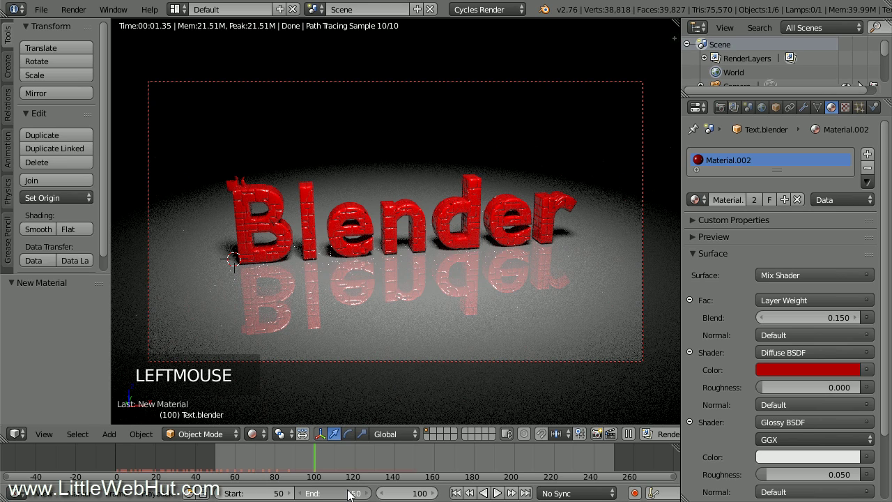
{"action": "type", "text": "230"}
{"action": "key", "text": "Return"}
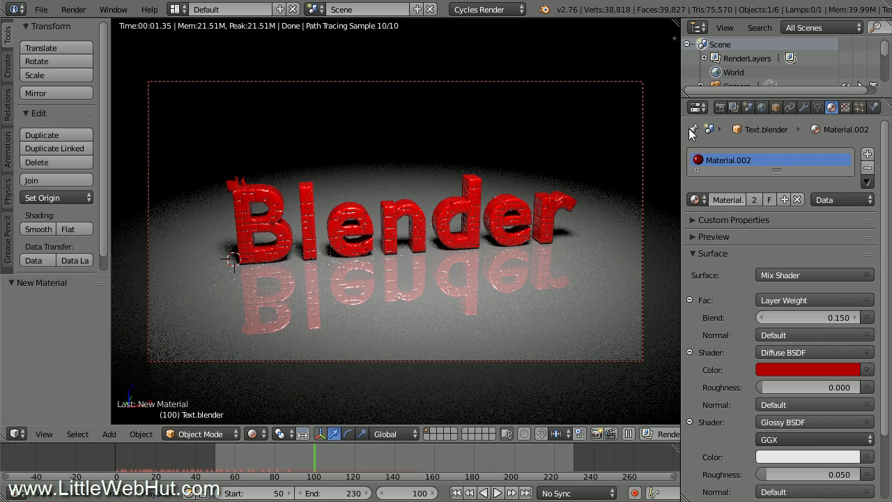
- Apply the HDTV 720p render preset to the scene's dimensions
{"action": "left_click", "coordinate": [719, 107]}
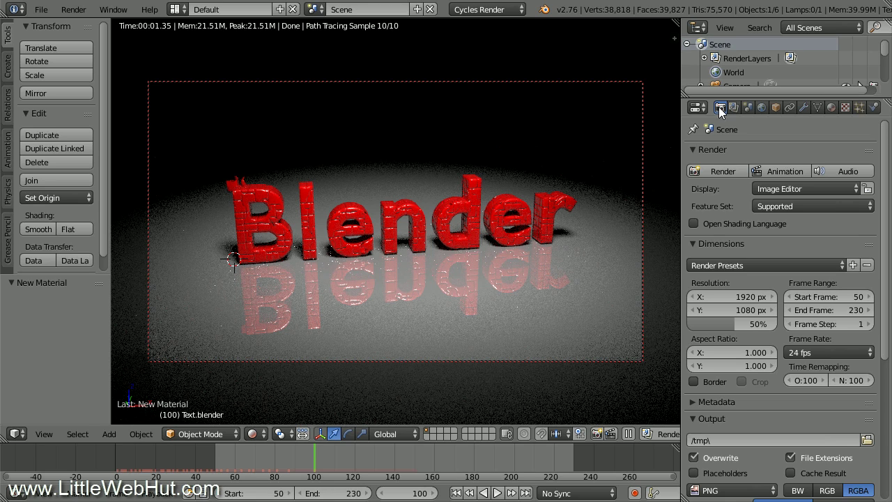
{"action": "left_click", "coordinate": [791, 264]}
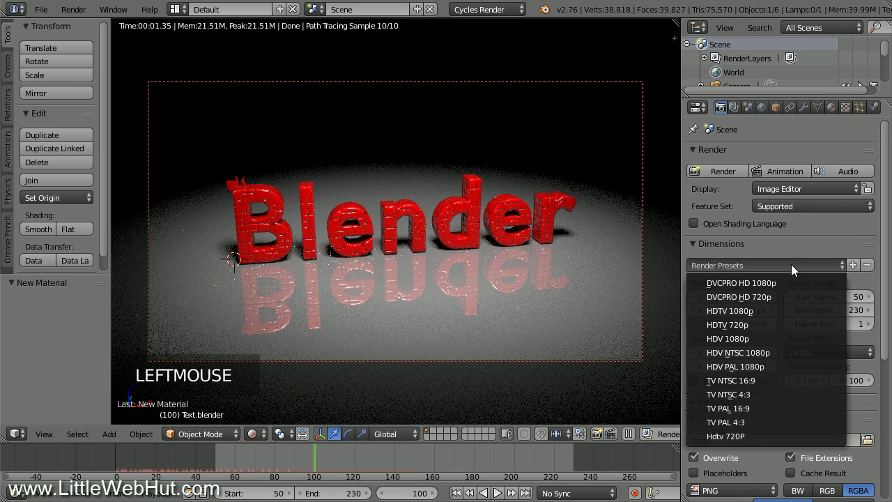
{"action": "left_click", "coordinate": [755, 324]}
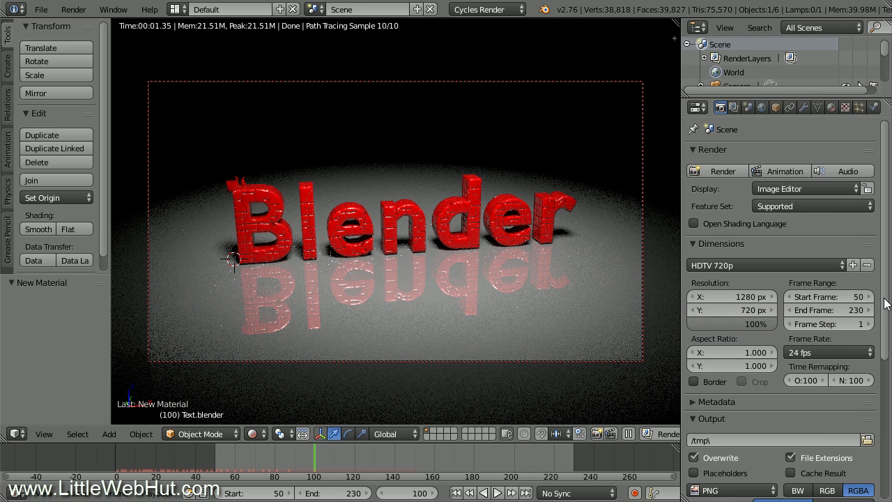
- Set the Cycles render samples to 25 and Clamp Indirect to 1.00
{"action": "left_click_drag", "start_coordinate": [885, 303], "coordinate": [883, 450]}
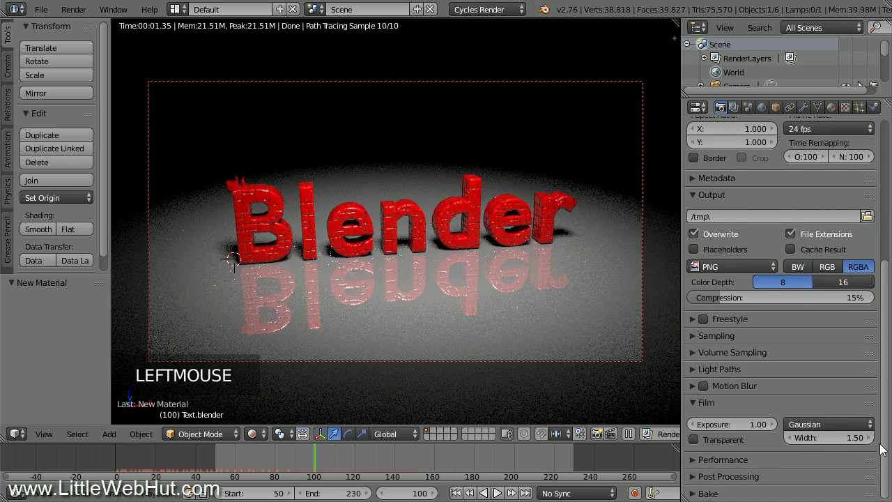
{"action": "left_click", "coordinate": [696, 336]}
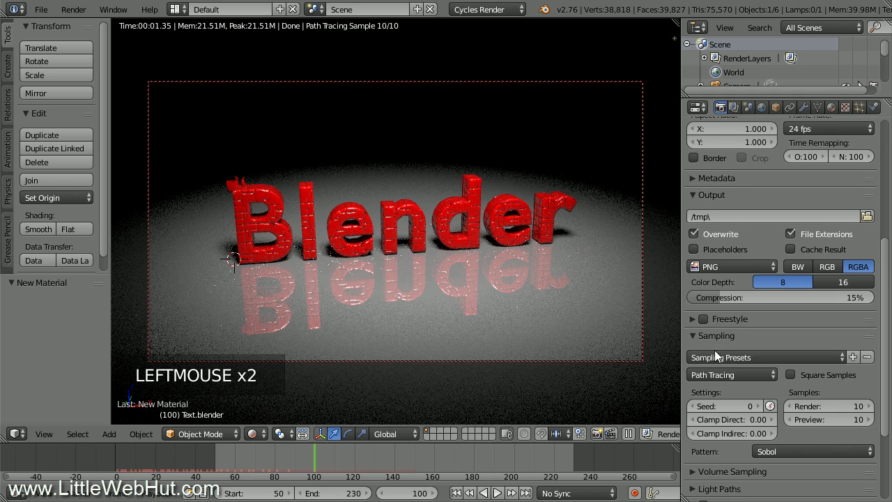
{"action": "left_click", "coordinate": [828, 405]}
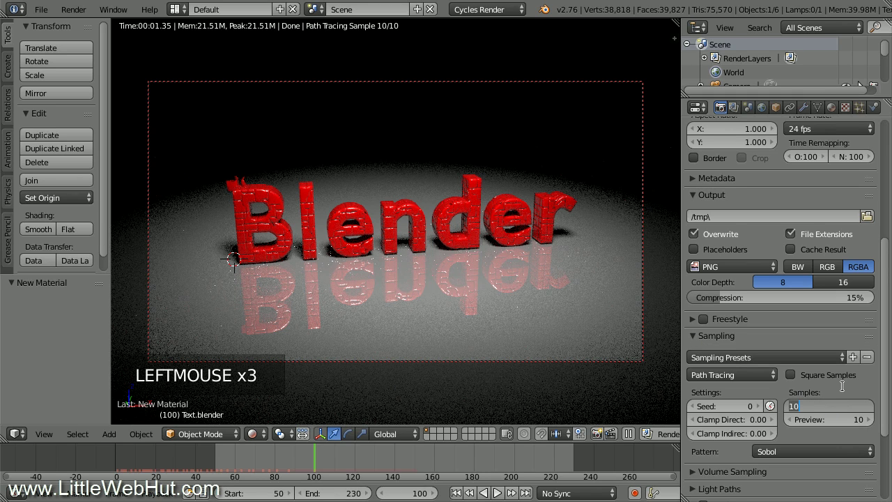
{"action": "type", "text": "25"}
{"action": "key", "text": "Return"}
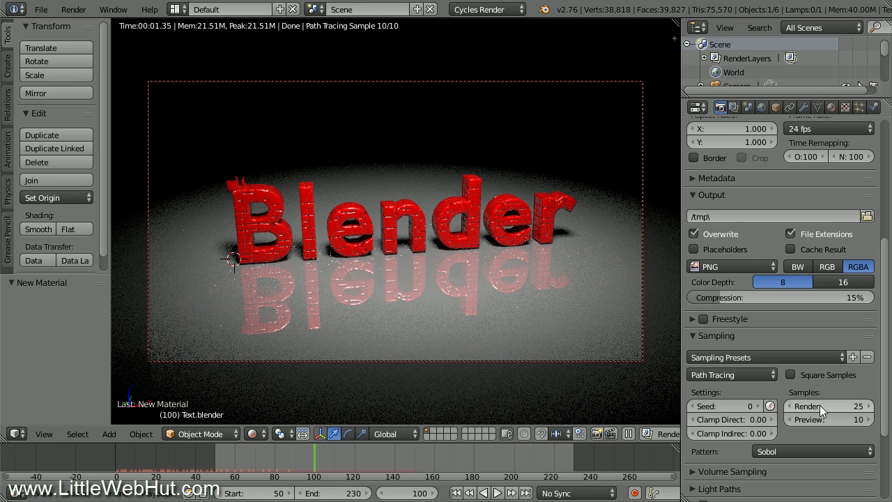
{"action": "left_click", "coordinate": [732, 434]}
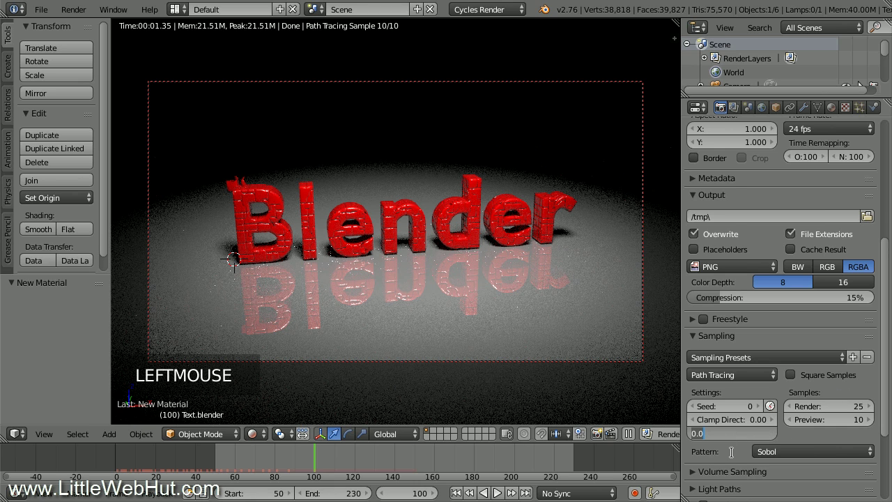
{"action": "type", "text": "1"}
{"action": "key", "text": "Return"}
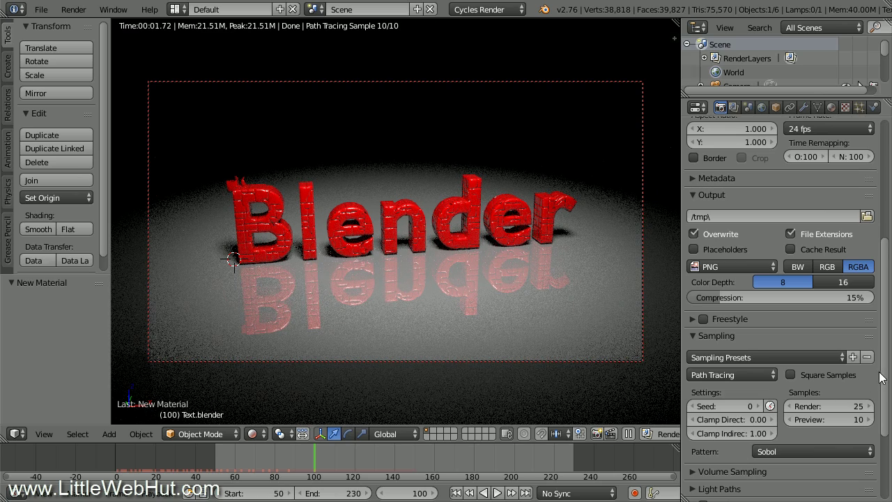
- Set the render output folder to C:\demo\ and the file format to Ogg Theora
{"action": "left_click_drag", "start_coordinate": [884, 370], "coordinate": [884, 326]}
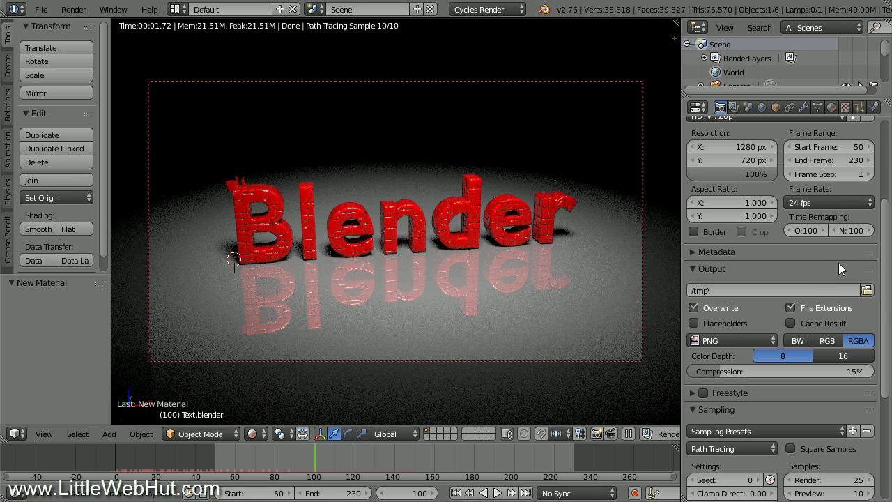
{"action": "left_click", "coordinate": [867, 290]}
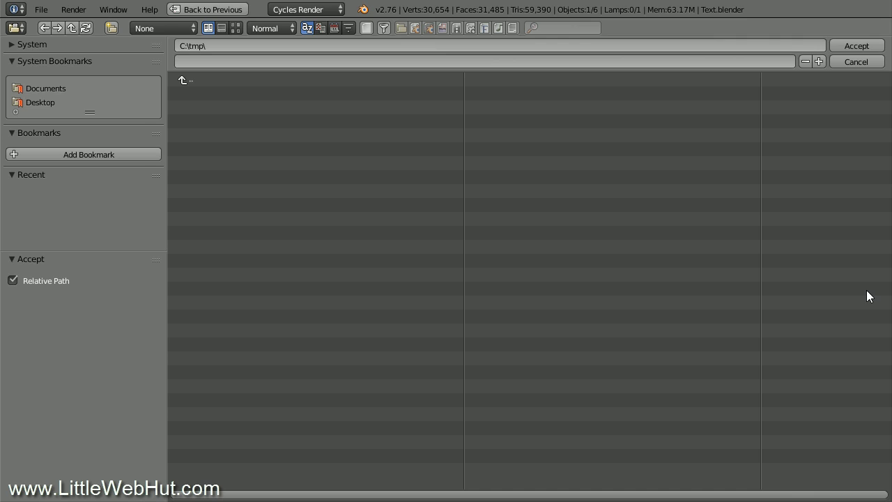
{"action": "left_click", "coordinate": [188, 81]}
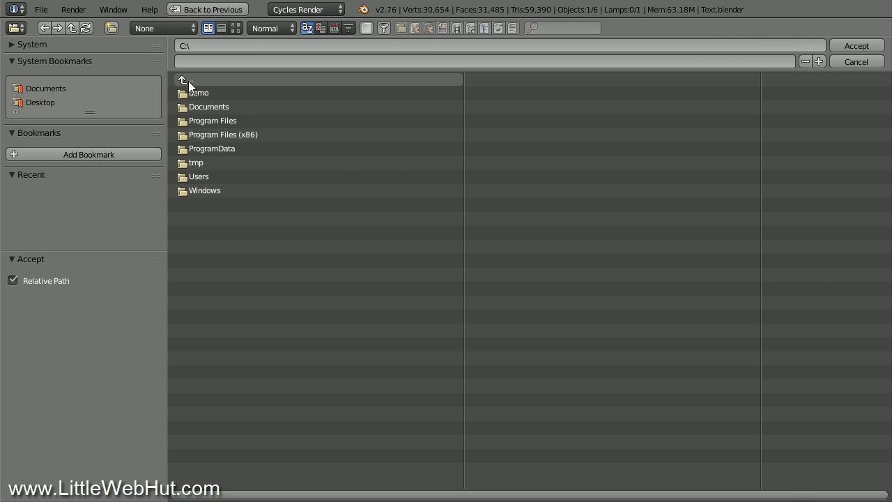
{"action": "left_click", "coordinate": [221, 93]}
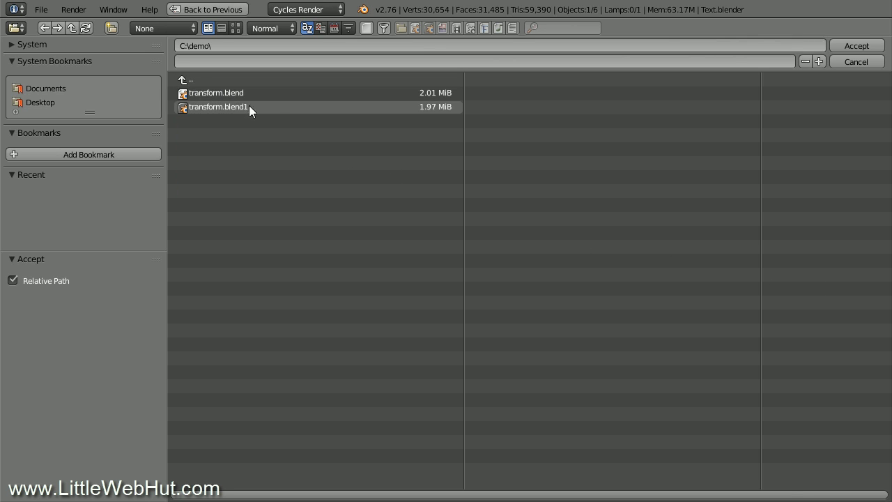
{"action": "left_click", "coordinate": [853, 45]}
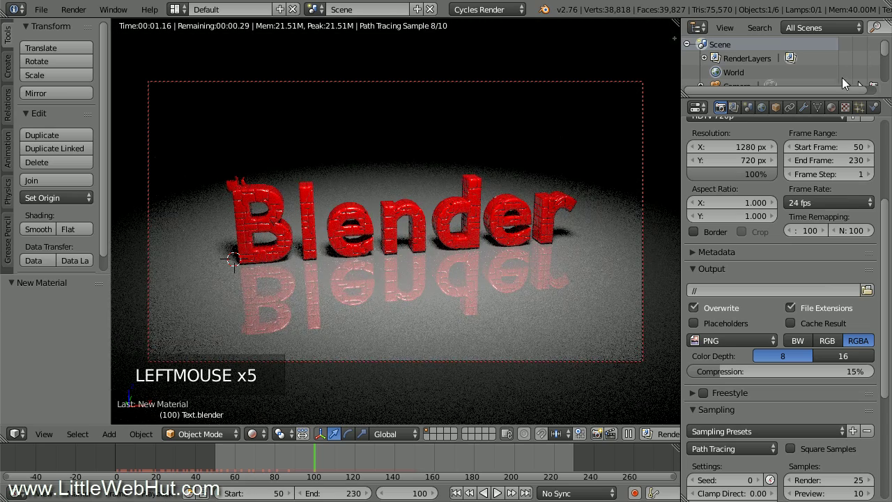
{"action": "left_click", "coordinate": [753, 340]}
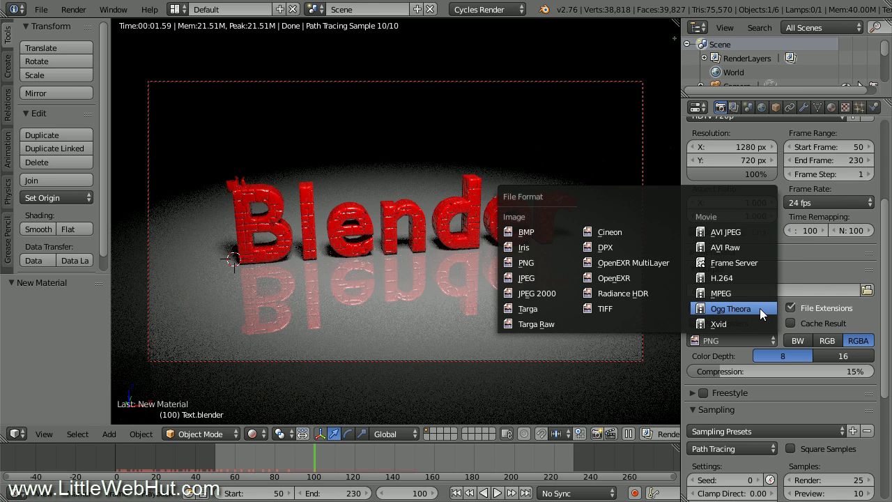
{"action": "left_click", "coordinate": [760, 308]}
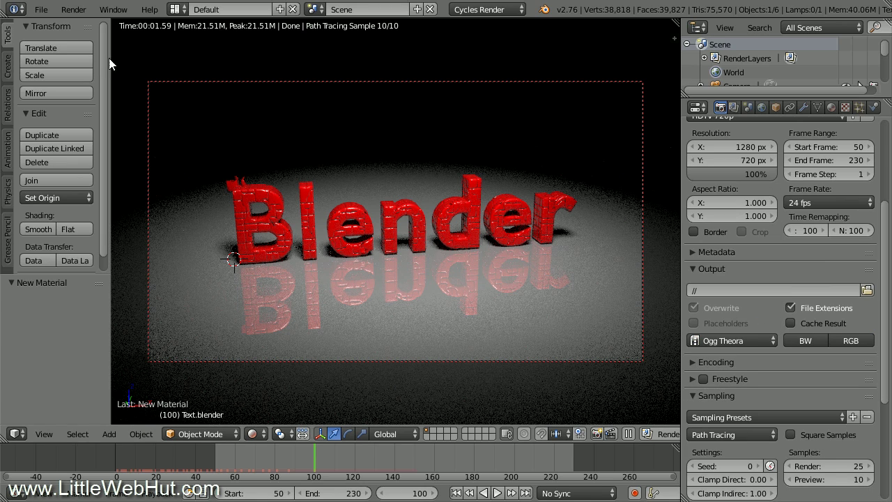
- Save the blend file and render the full animation
{"action": "left_click", "coordinate": [40, 10]}
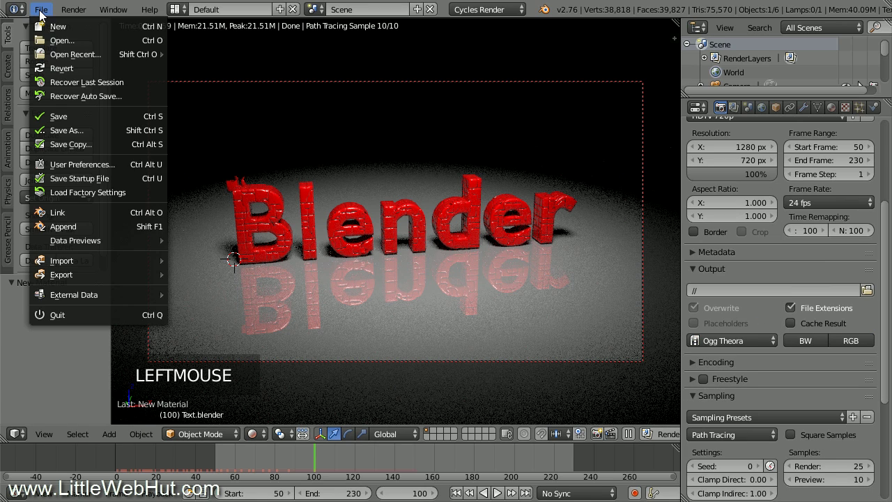
{"action": "left_click", "coordinate": [102, 117]}
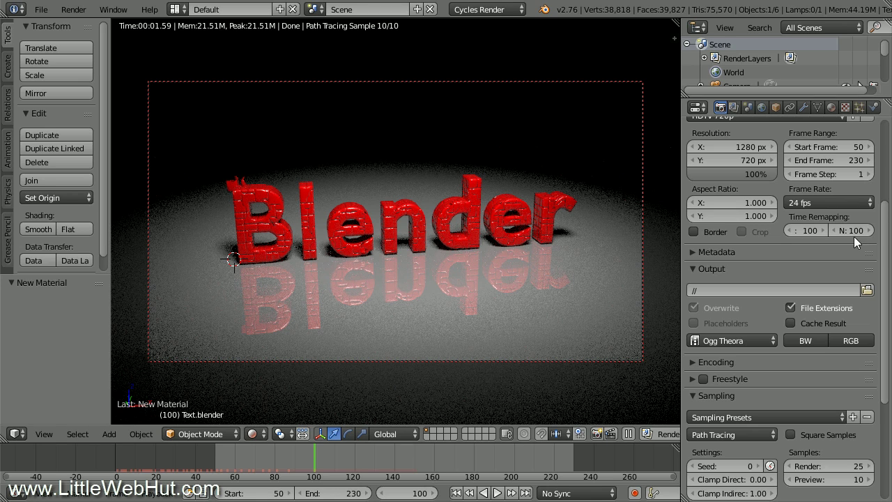
{"action": "left_click_drag", "start_coordinate": [886, 244], "coordinate": [886, 153]}
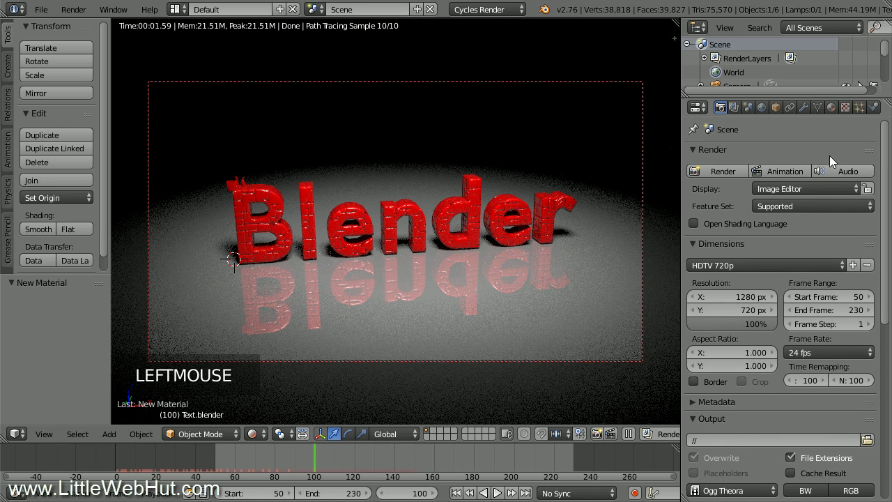
{"action": "left_click", "coordinate": [795, 171]}
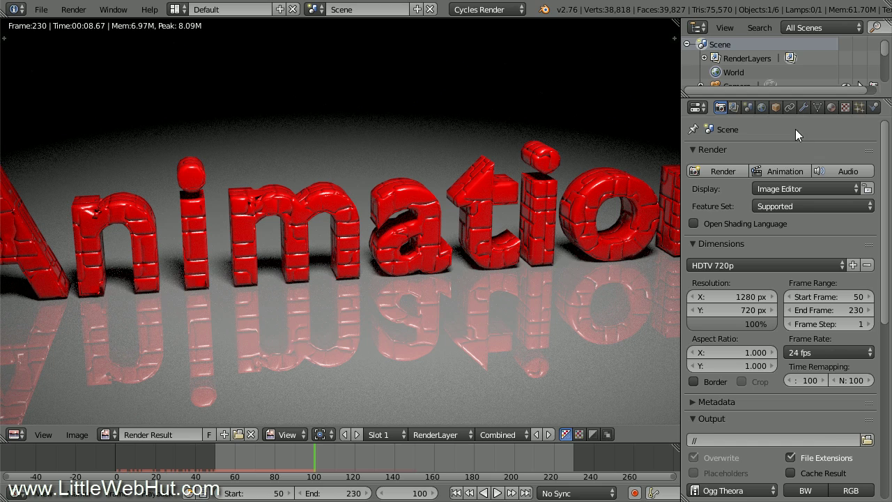
- Switch the render result area back to the 3D View, and open the rendered video 0050-0230.ogv from C:\demo in File Explorer
{"action": "left_click", "coordinate": [21, 435]}
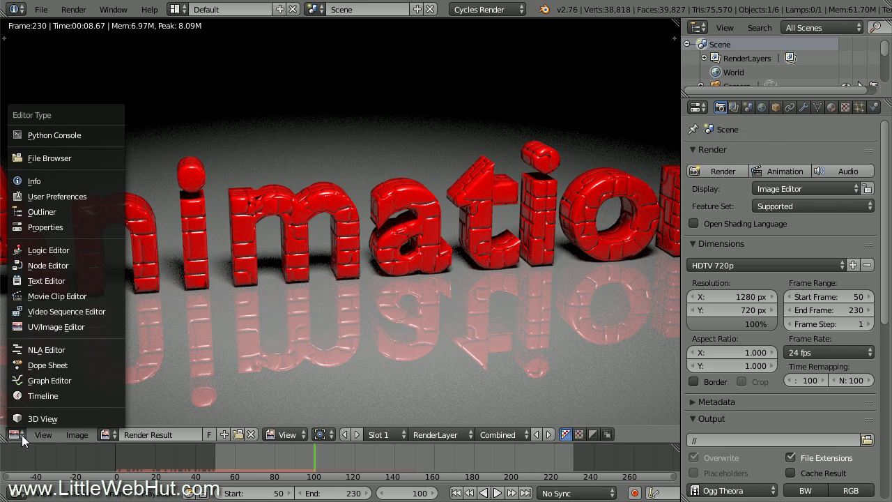
{"action": "left_click", "coordinate": [78, 419]}
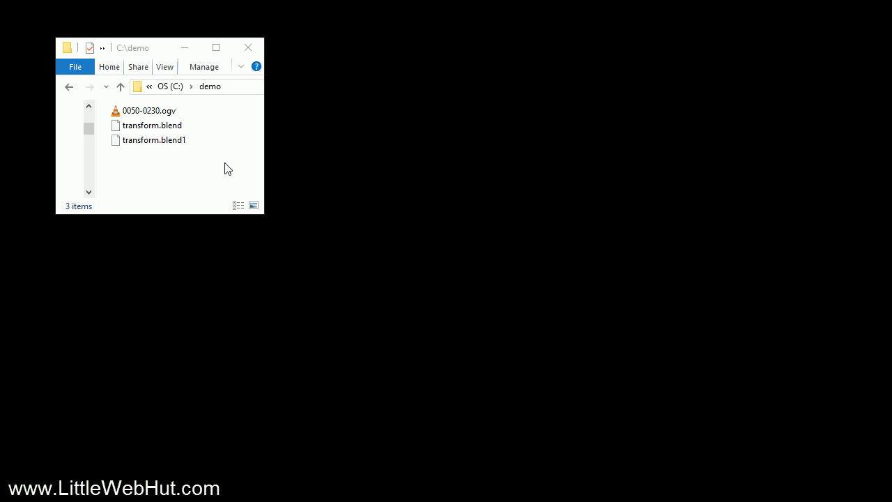
{"action": "double_click", "coordinate": [120, 112]}
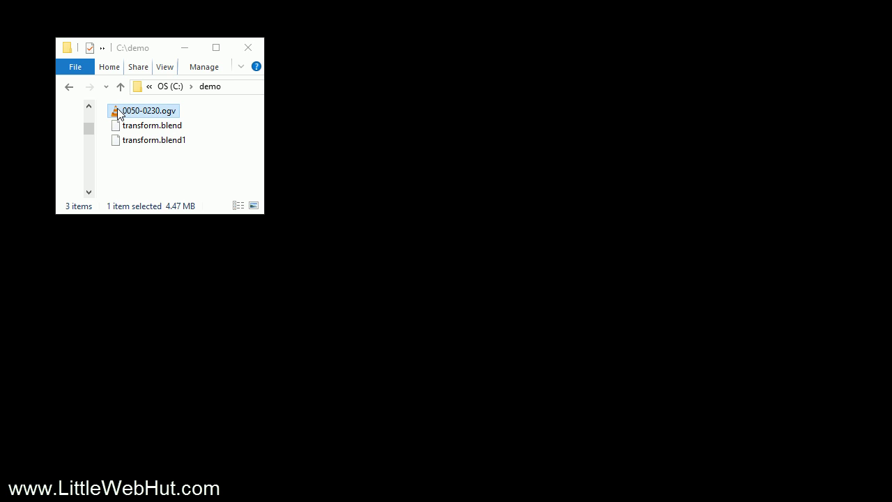